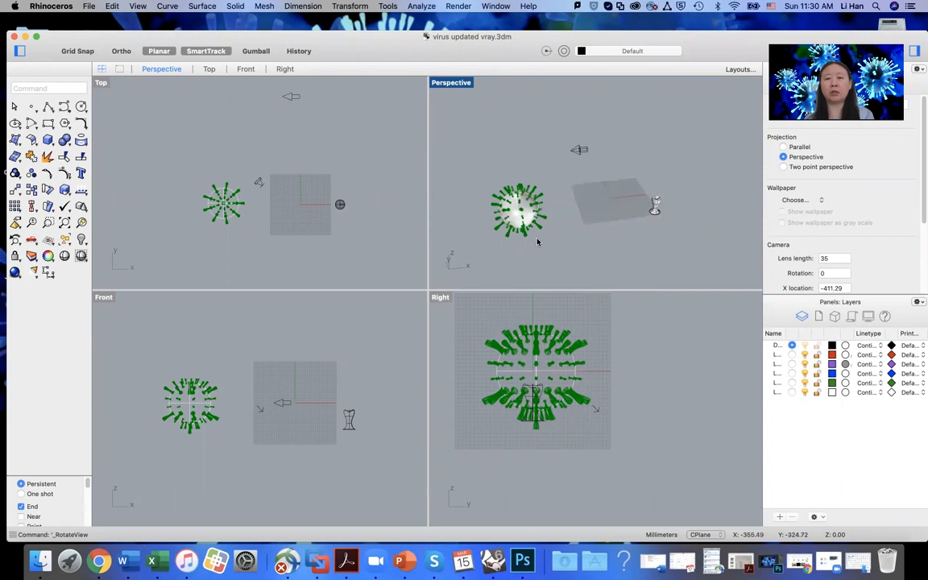
- Examine the finished green-spiked virus, the directional light and the separate spike surface in the Top and Perspective viewports
scroll(297, 213, "down", 1)
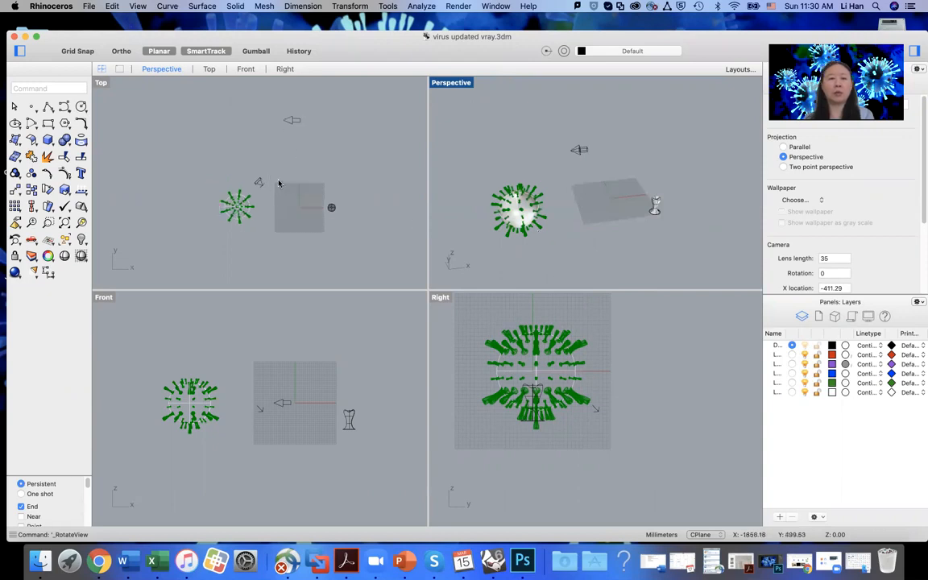
scroll(279, 184, "up", 2)
scroll(290, 197, "down", 1)
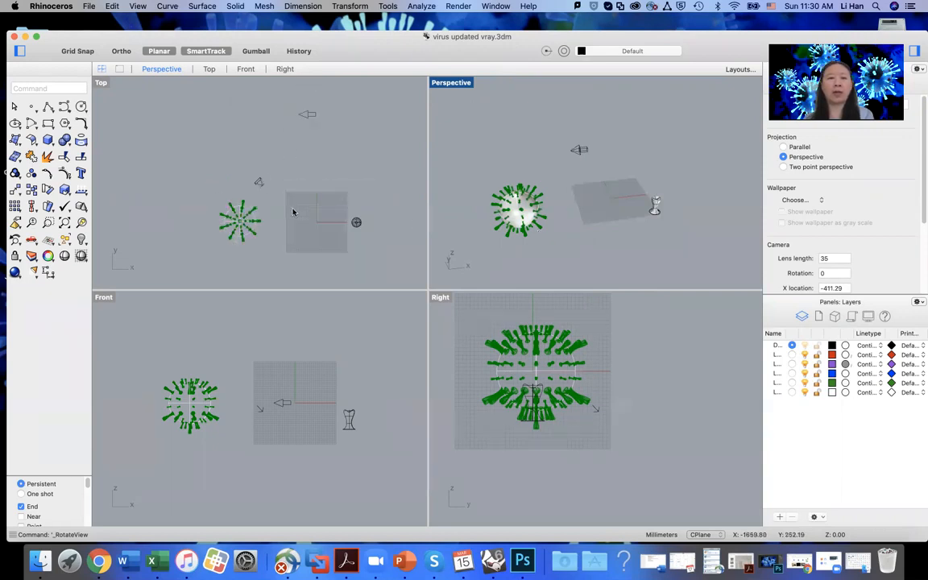
left_click(306, 113)
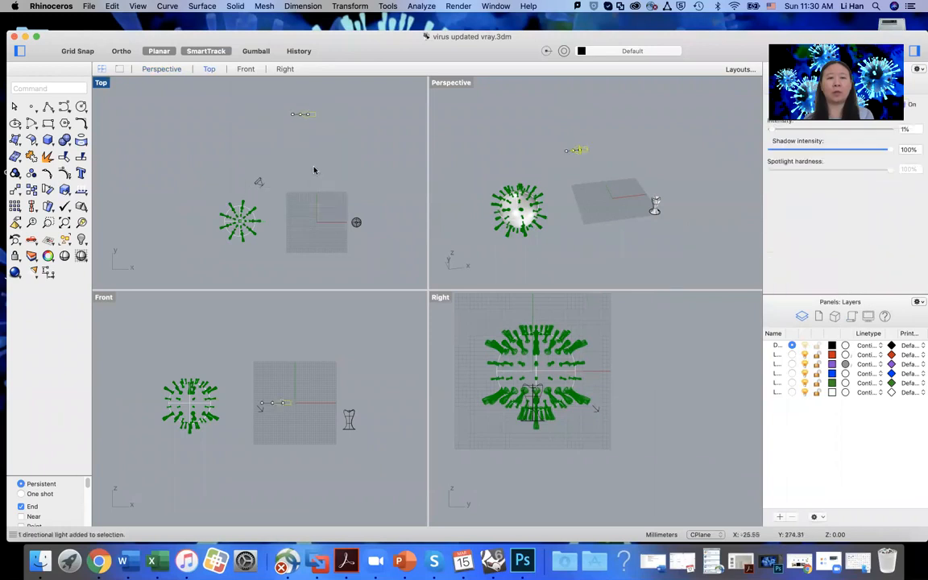
left_click(364, 256)
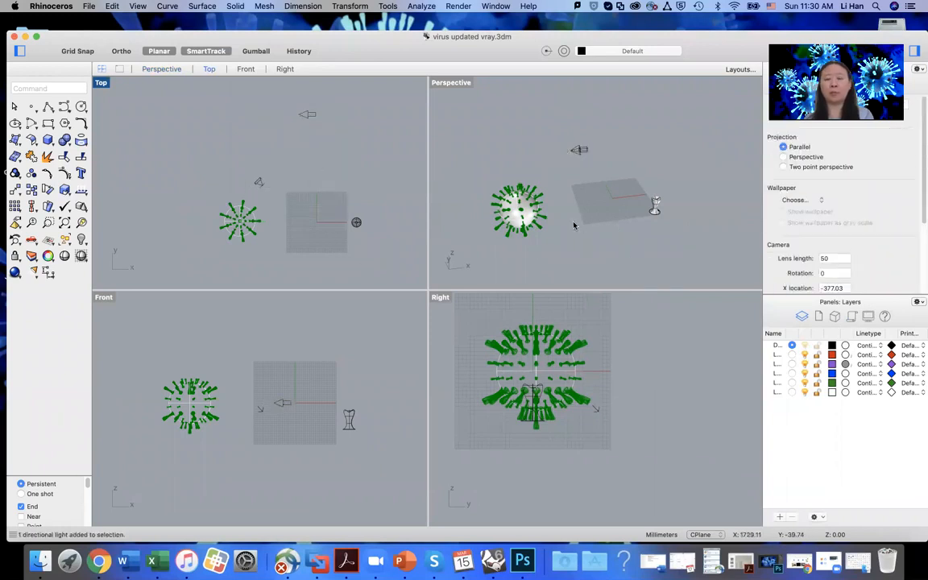
scroll(573, 226, "up", 2)
scroll(563, 227, "down", 1)
scroll(500, 215, "up", 5)
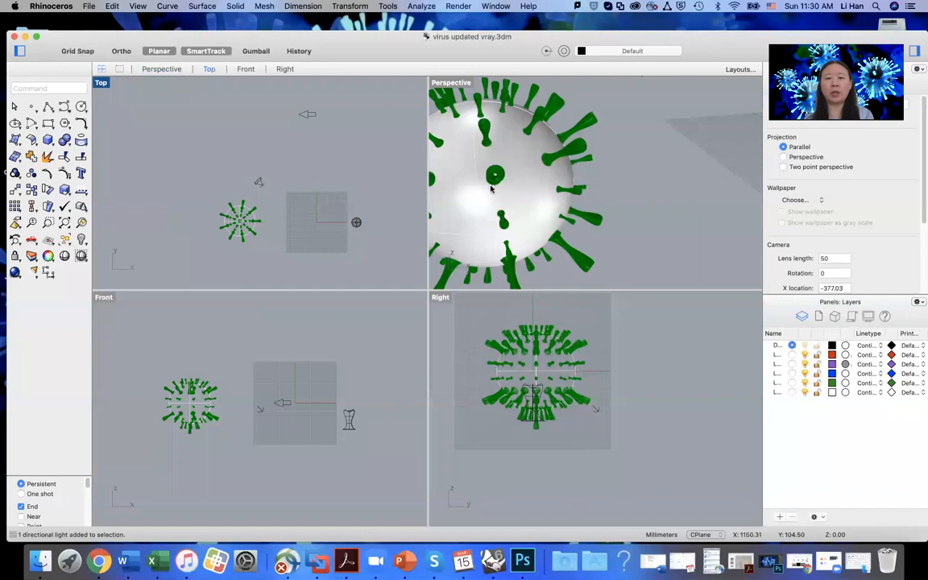
scroll(551, 165, "down", 5)
scroll(677, 187, "down", 2)
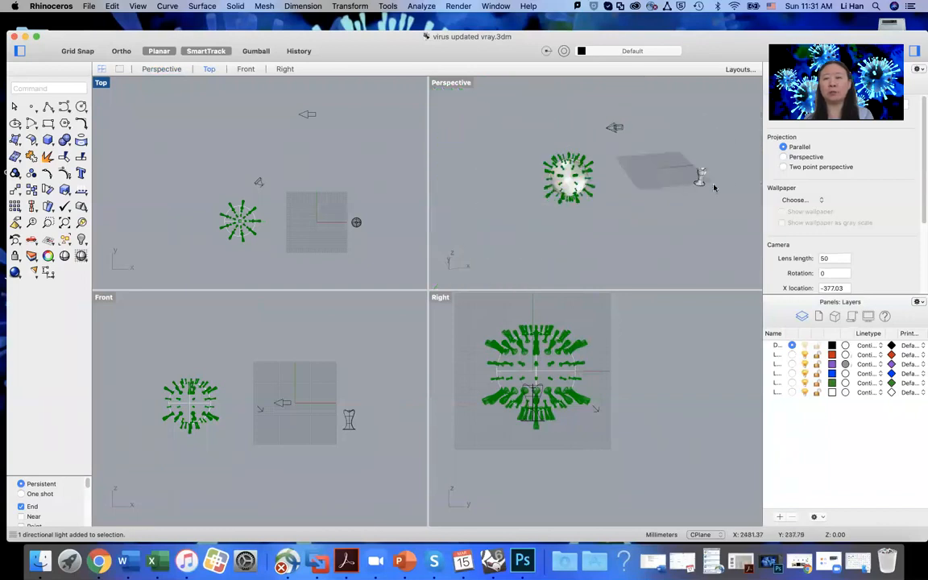
scroll(712, 175, "up", 4)
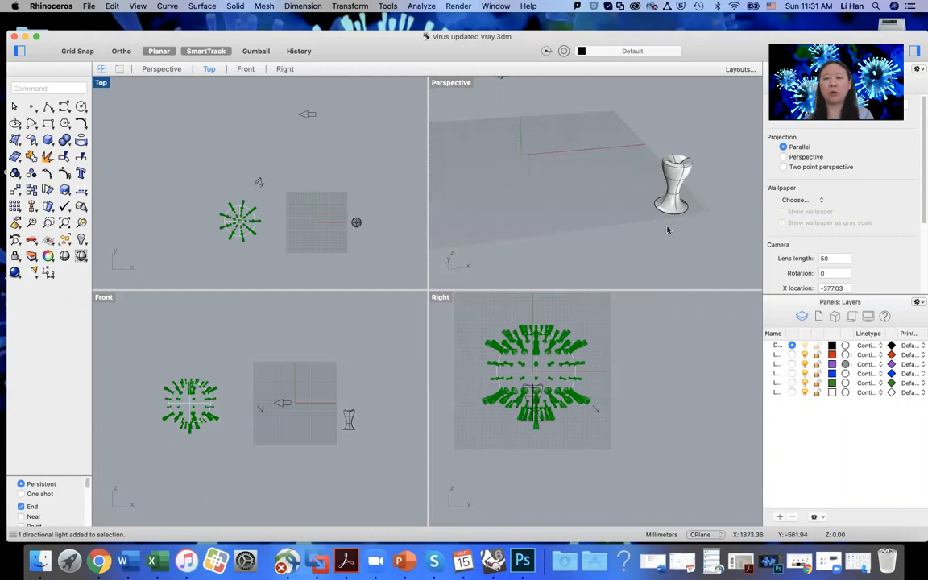
scroll(589, 253, "down", 4)
scroll(552, 234, "up", 6)
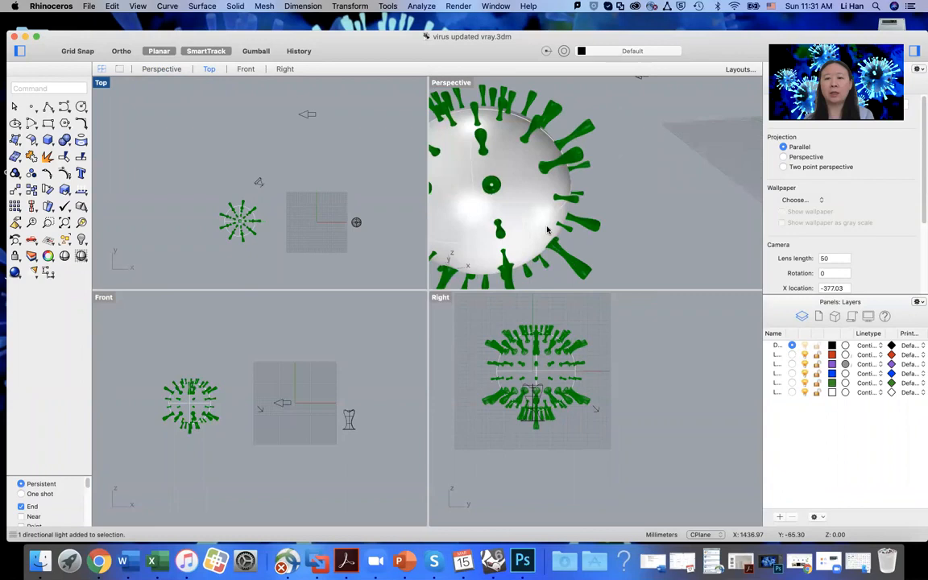
scroll(589, 179, "up", 3)
scroll(592, 196, "down", 5)
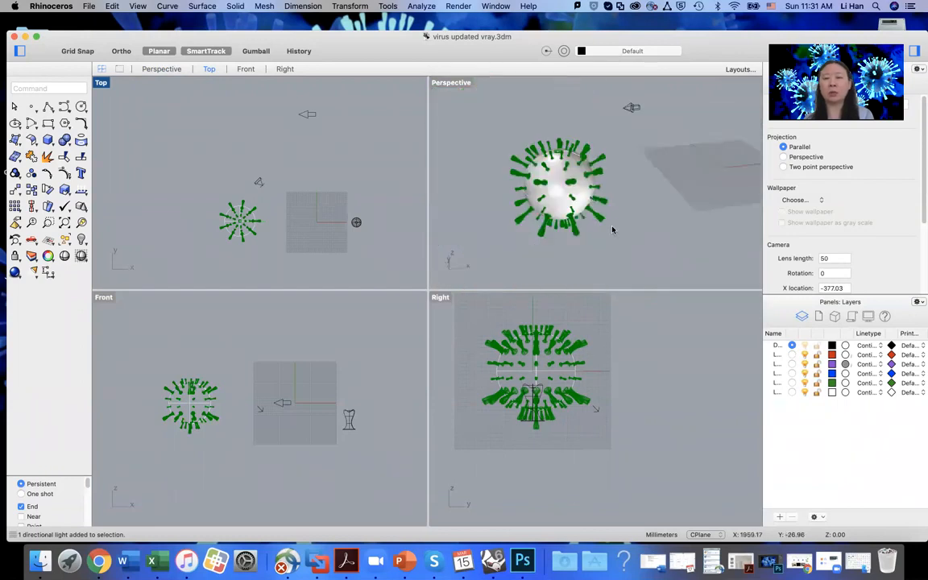
- Launch Grasshopper from Rhino with the Grasshopper command
left_click_drag(513, 51, 512, 43)
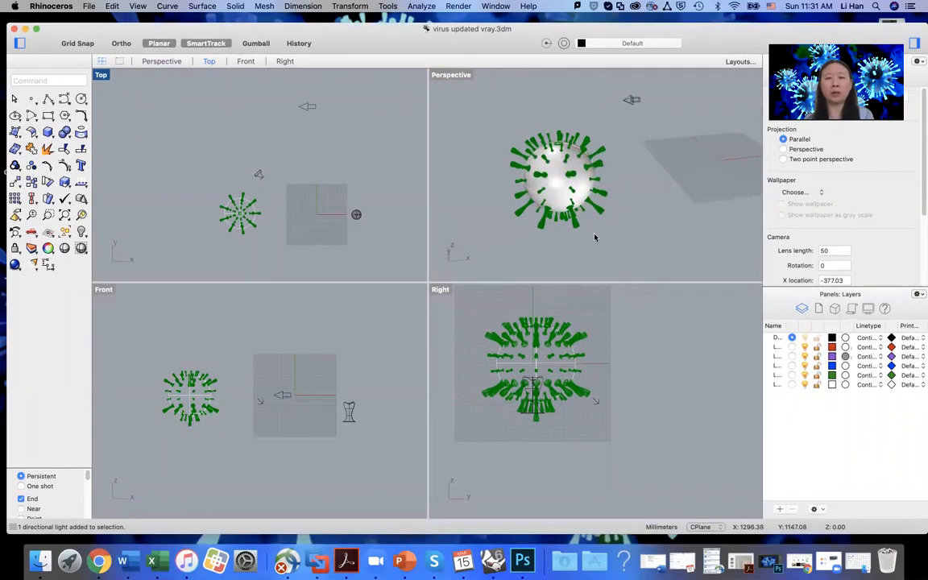
left_click(56, 82)
type("Grasshopper")
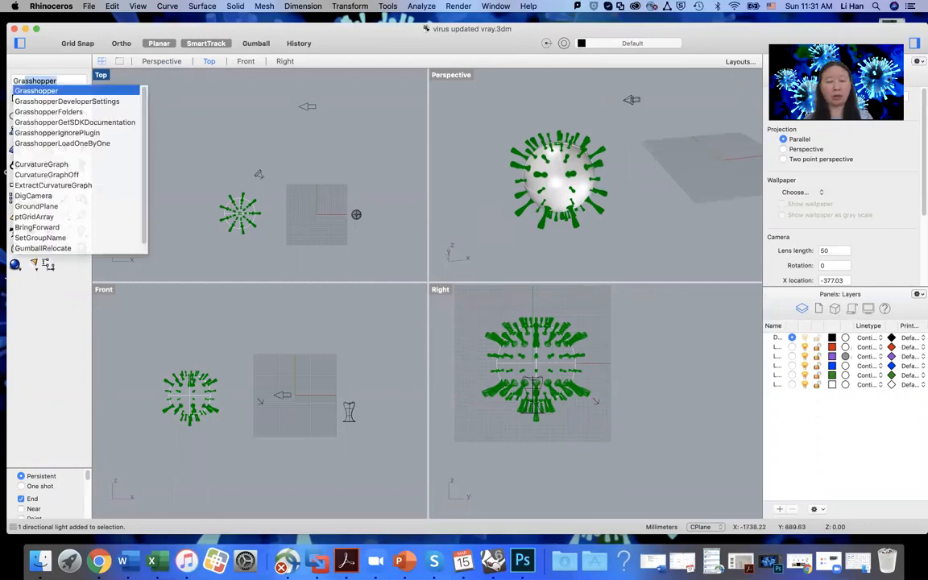
key("Return")
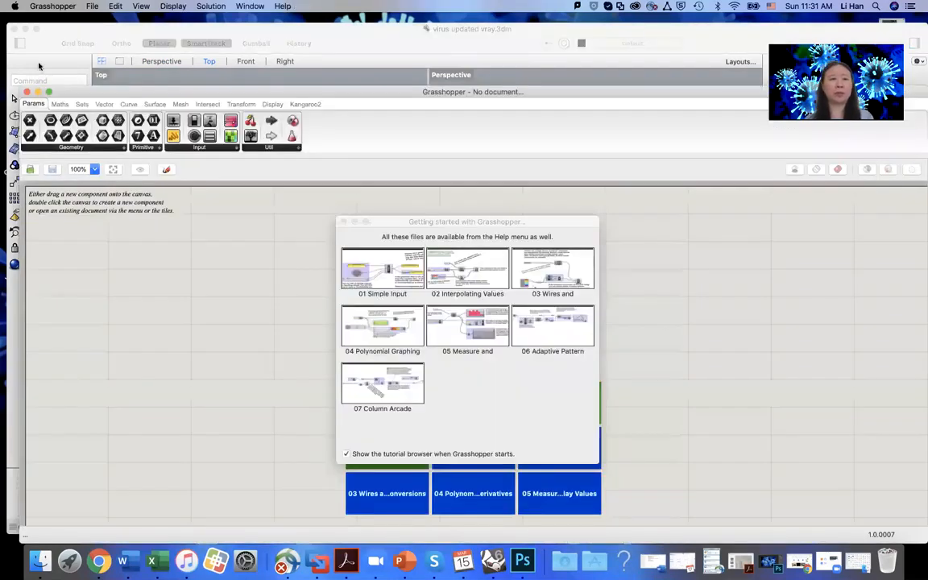
- Open the recent Grasshopper file virus updated.gh and close the getting-started tutorial browser
left_click(92, 7)
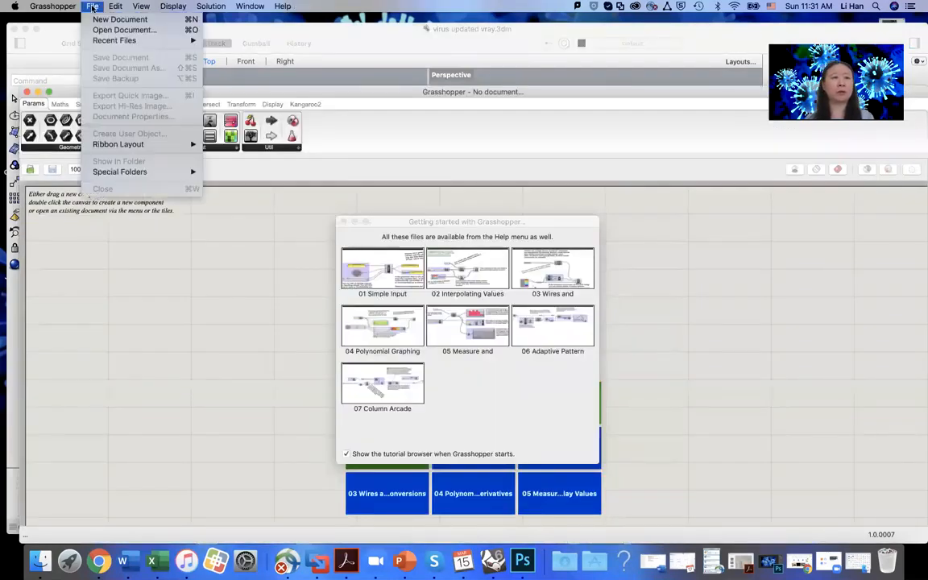
mouse_move(112, 42)
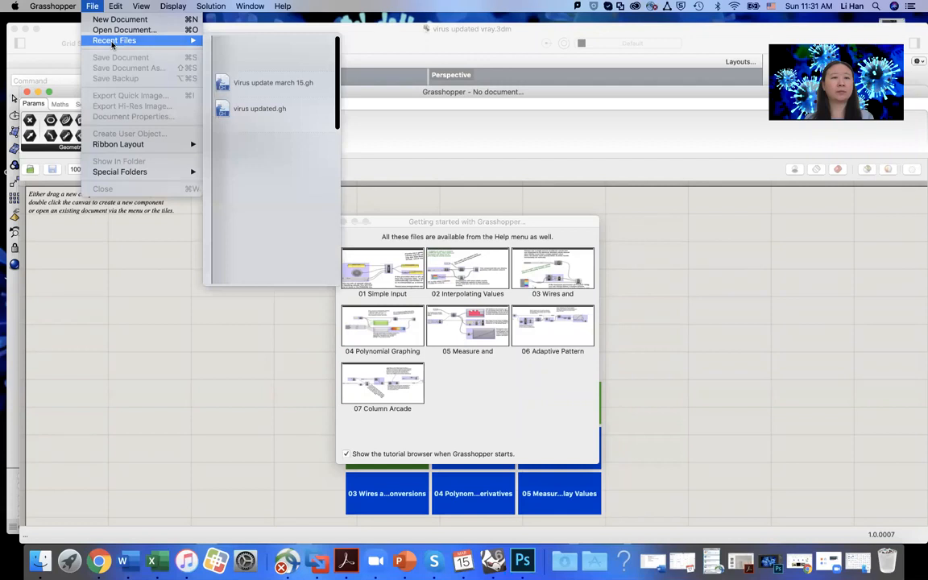
left_click(278, 109)
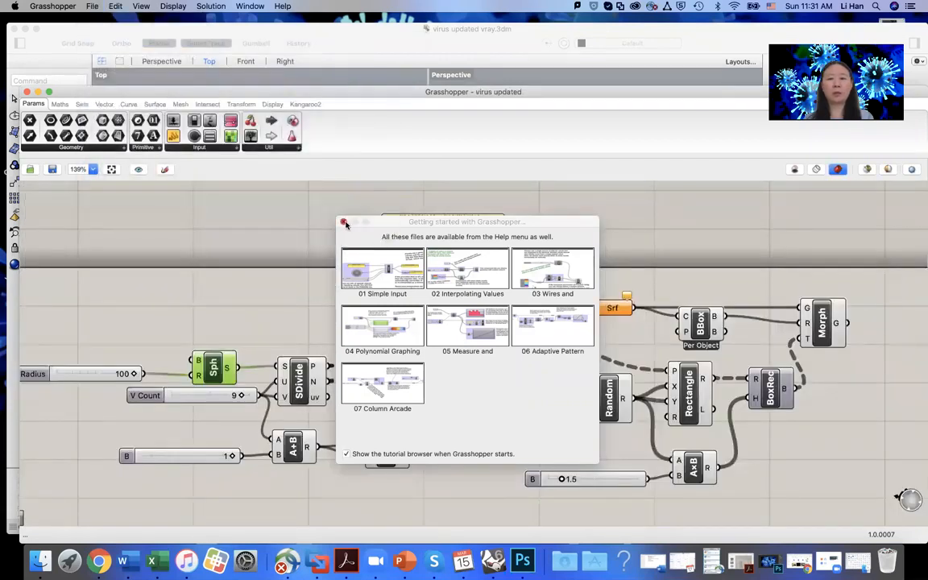
left_click(345, 224)
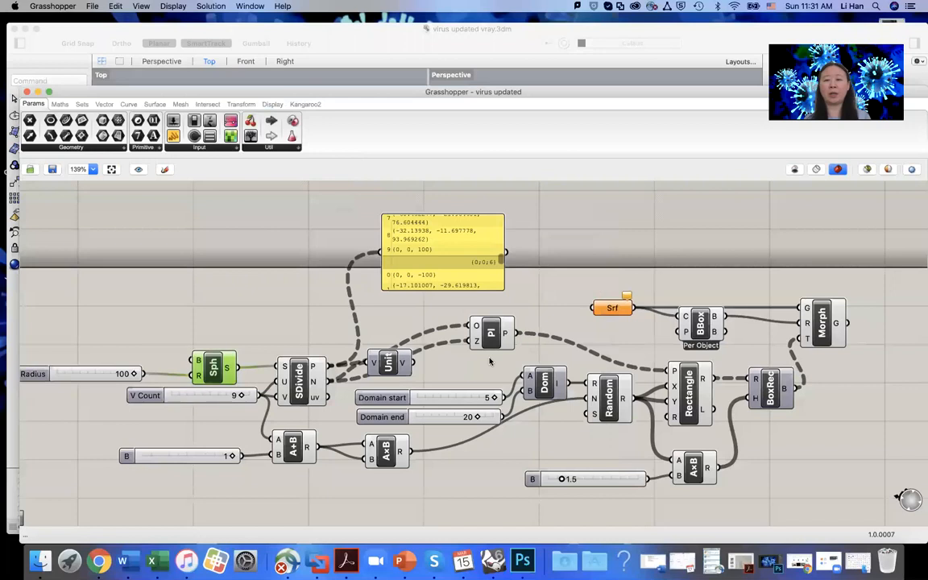
- Delete the yellow data panel and the Unit vector component connected to the SDivide outputs
left_click(449, 236)
key("Delete")
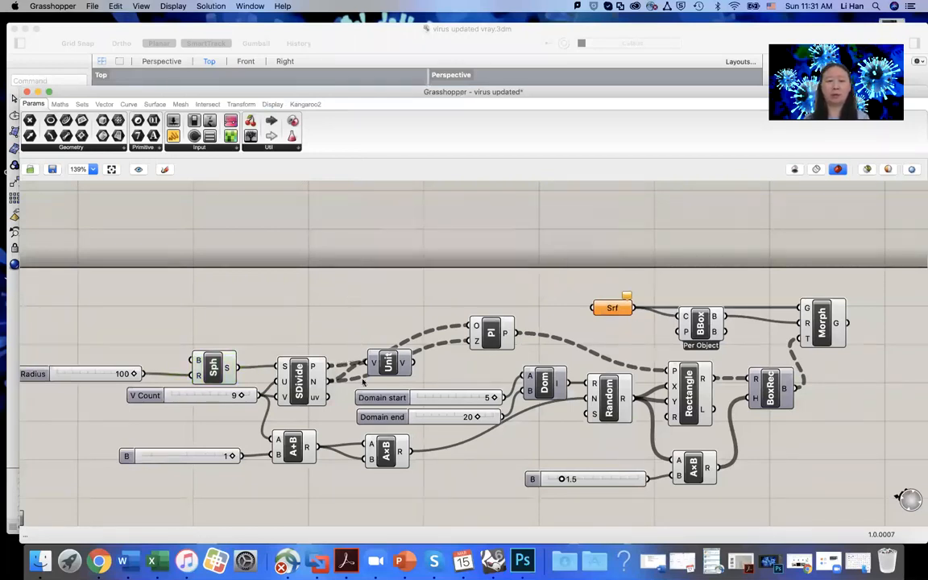
left_click(389, 363)
key("Delete")
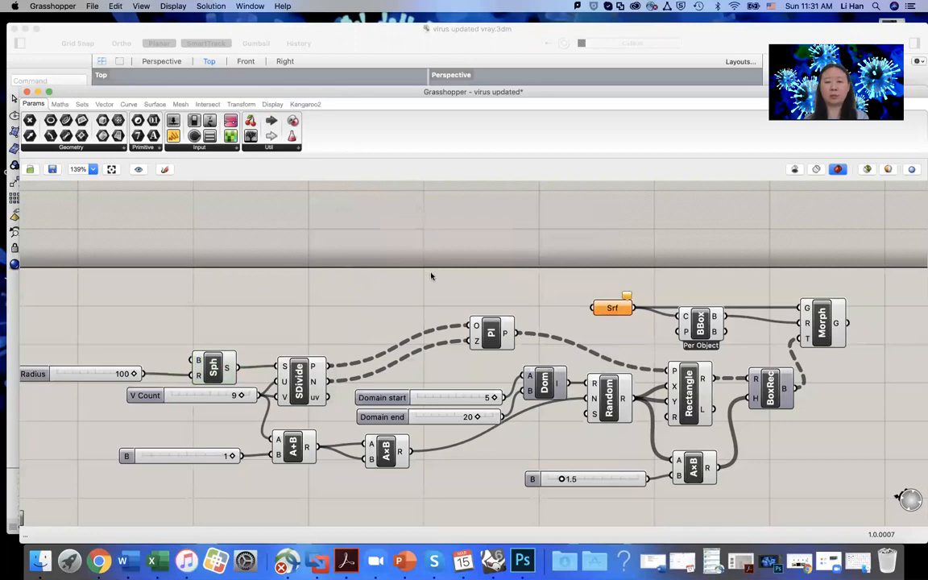
- Arrange the Grasshopper and Rhino windows so both are visible, and maximize the Perspective viewport
left_click_drag(360, 94, 735, 241)
left_click_drag(531, 42, 363, 33)
left_click(474, 179)
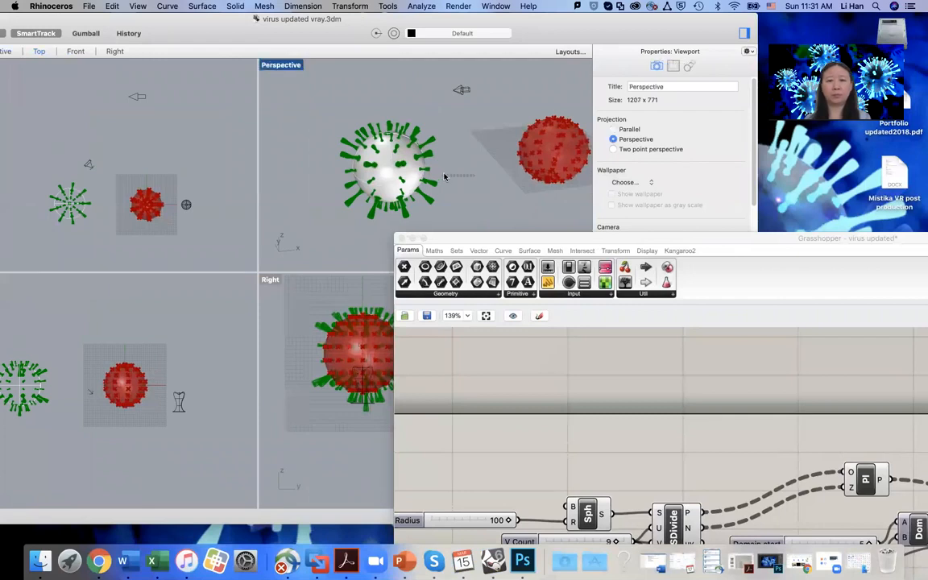
left_click_drag(197, 31, 154, 47)
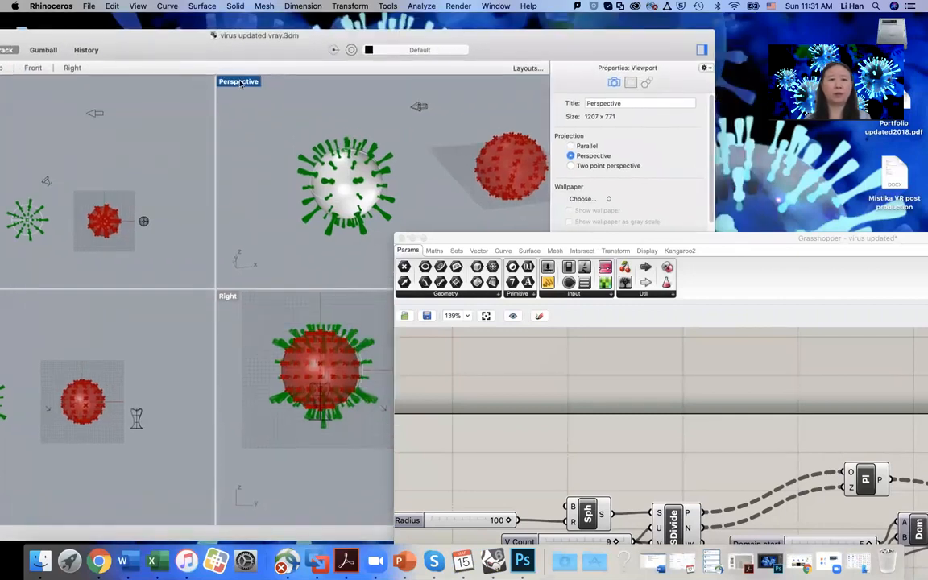
double_click(240, 82)
left_click_drag(98, 41, 323, 32)
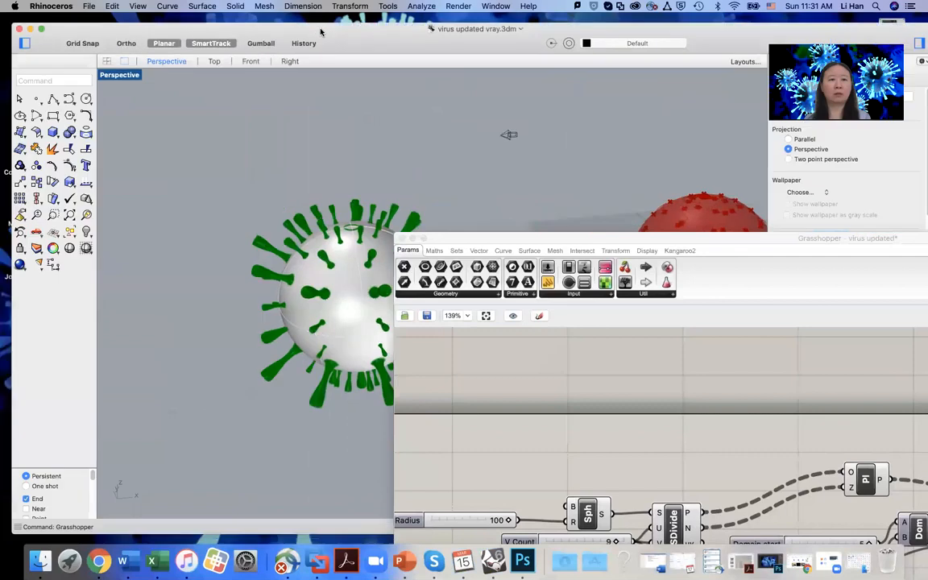
- Examine the red sphere preview with its surface division planes and the separate spike surface in the Perspective viewport
left_click(137, 6)
left_click(141, 92)
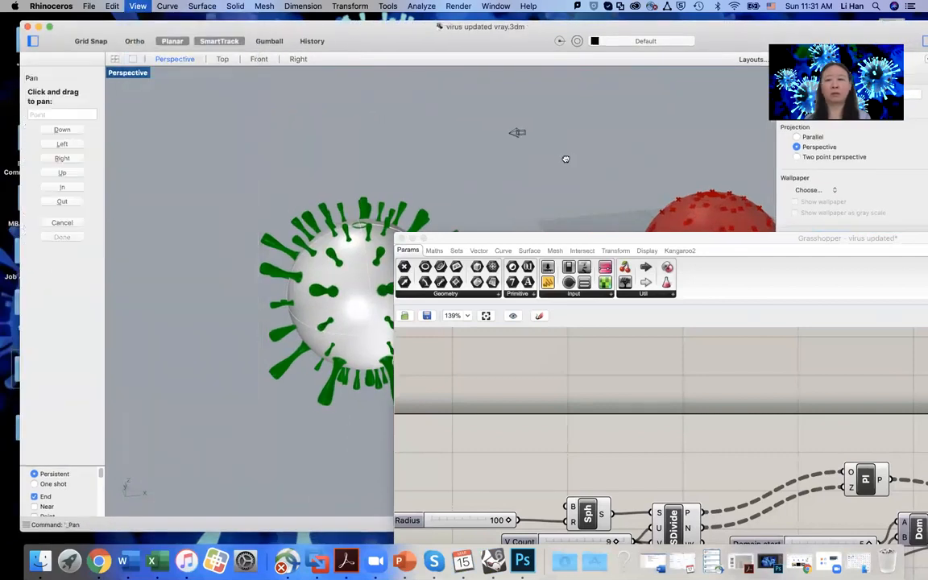
left_click_drag(565, 159, 255, 141)
right_click_drag(255, 141, 268, 178)
scroll(246, 260, "up", 10)
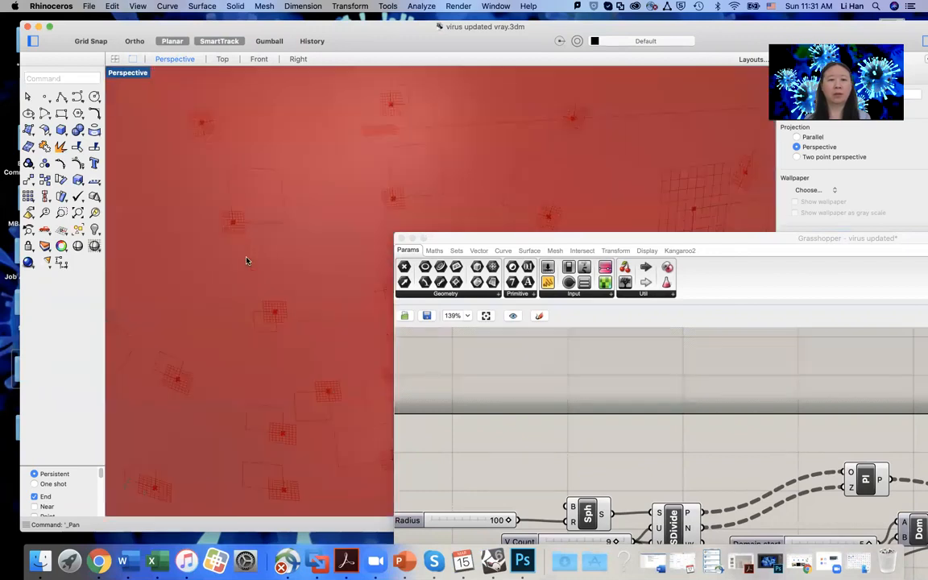
scroll(246, 260, "down", 10)
scroll(387, 202, "down", 3)
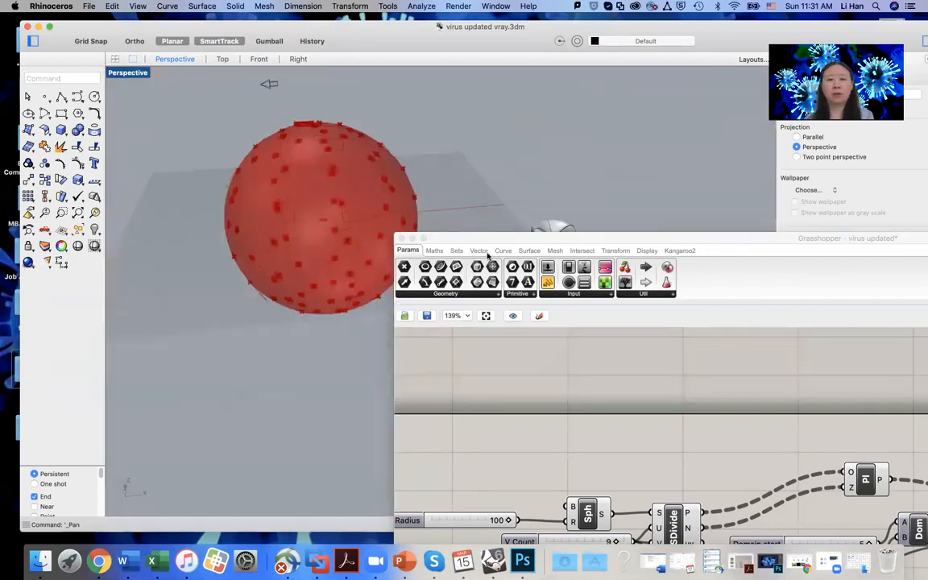
left_click_drag(484, 238, 694, 219)
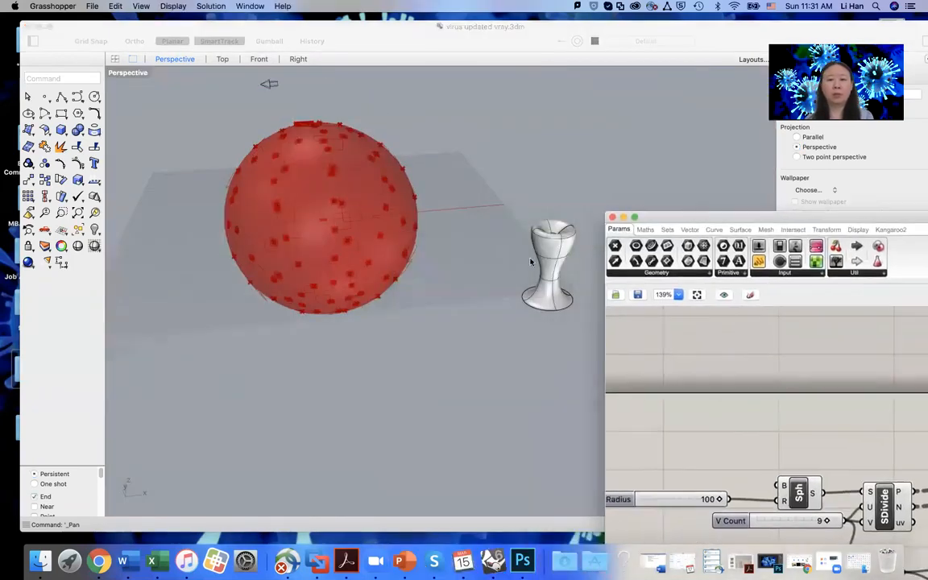
scroll(512, 240, "up", 3)
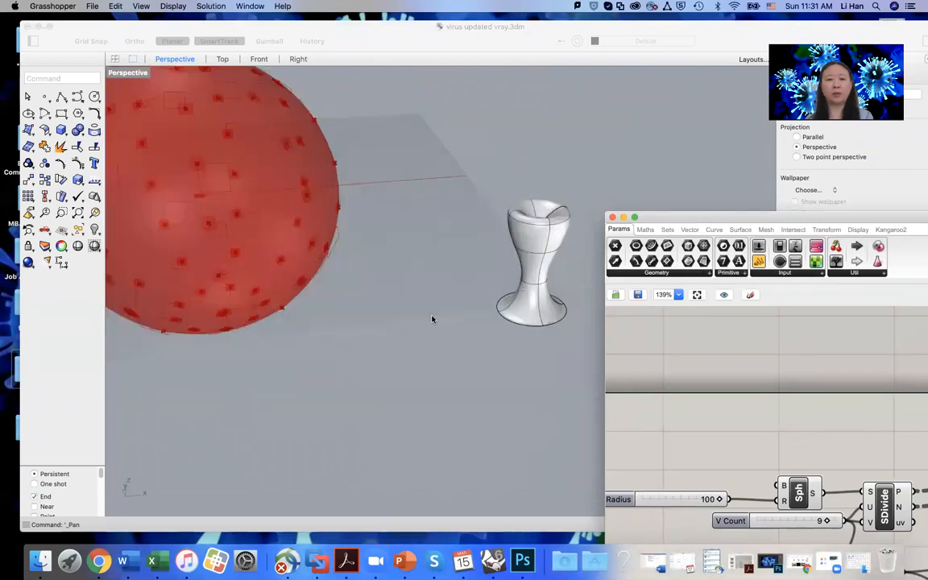
scroll(489, 315, "down", 5)
- Rearrange the windows to compare the Grasshopper definition with the previewed sphere and the spike in the Perspective viewport
left_click_drag(690, 214, 632, 125)
left_click_drag(334, 32, 243, 27)
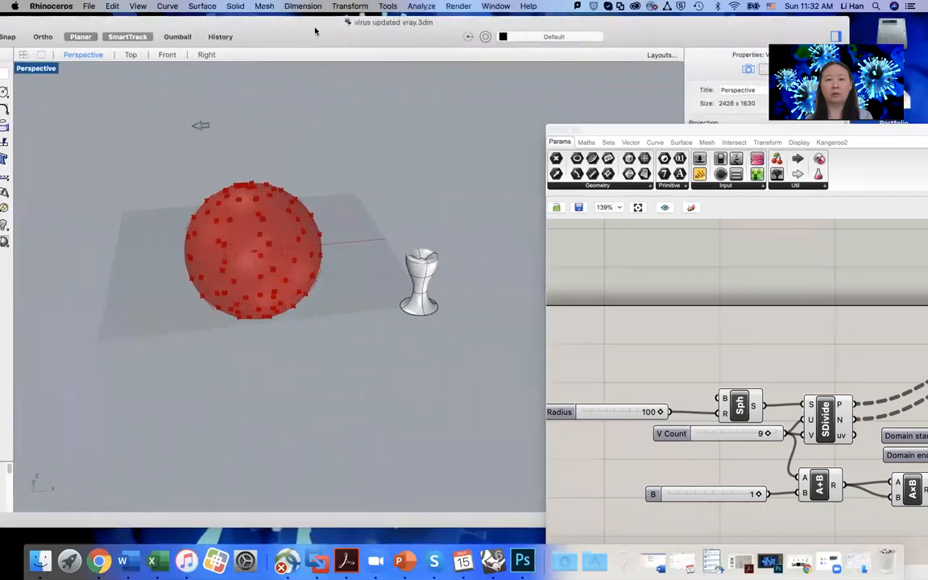
left_click_drag(708, 128, 235, 89)
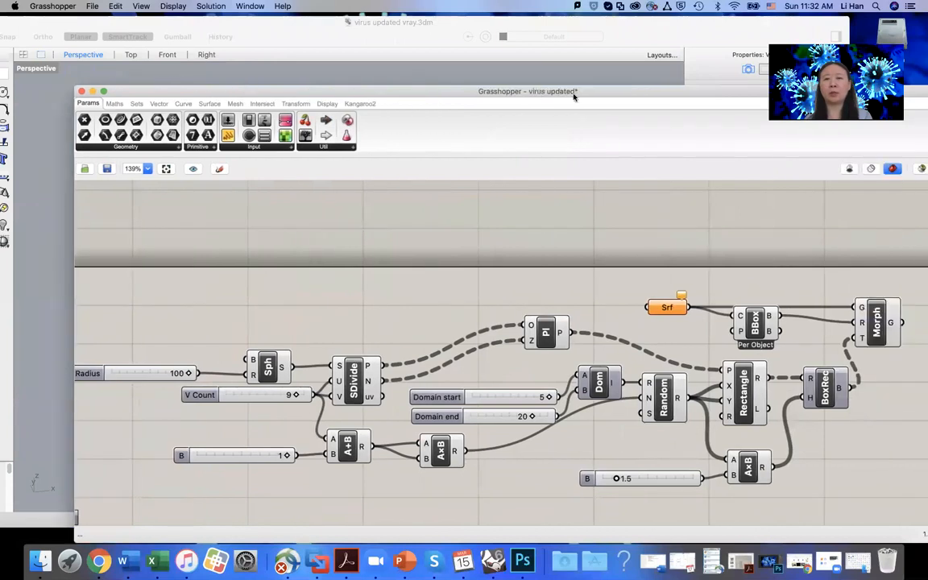
left_click_drag(449, 96, 416, 101)
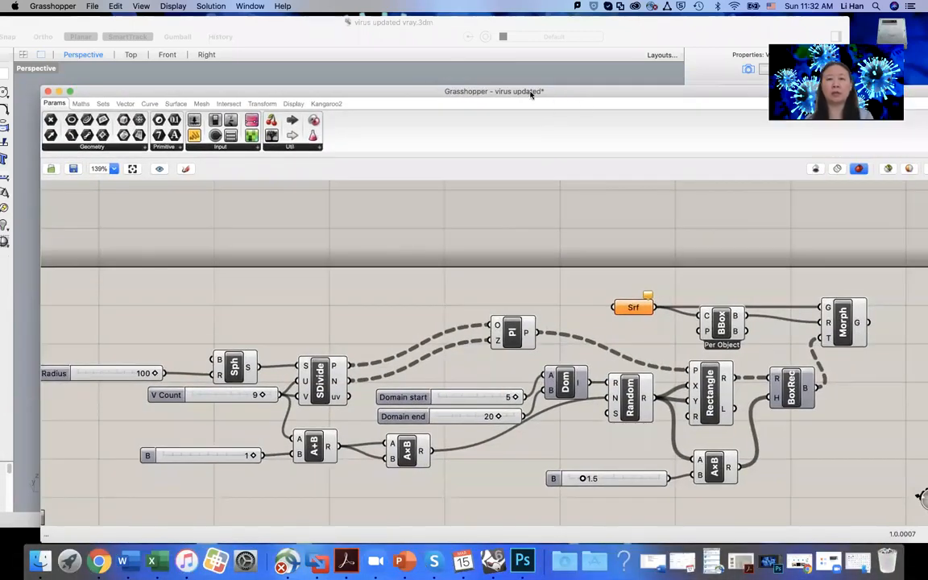
left_click_drag(469, 94, 842, 130)
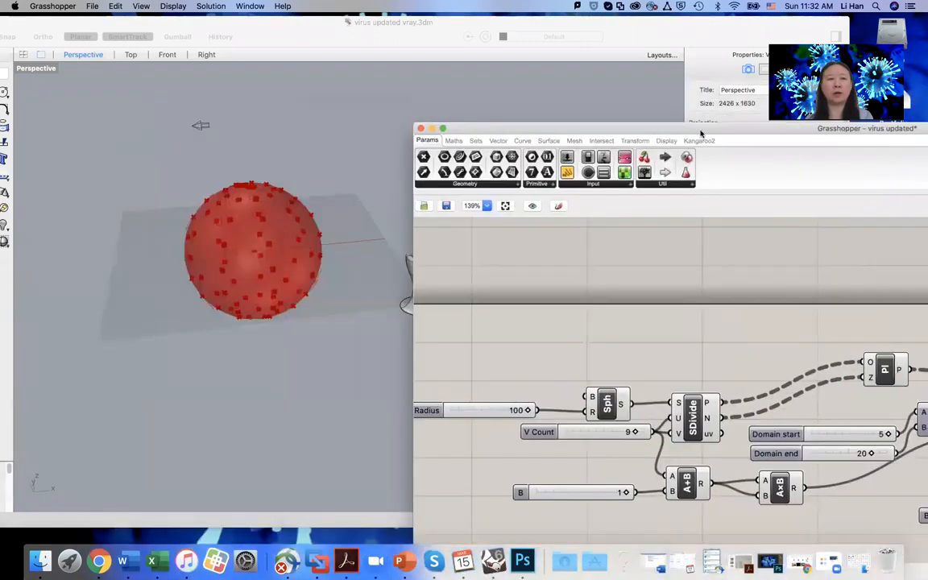
left_click_drag(633, 129, 328, 380)
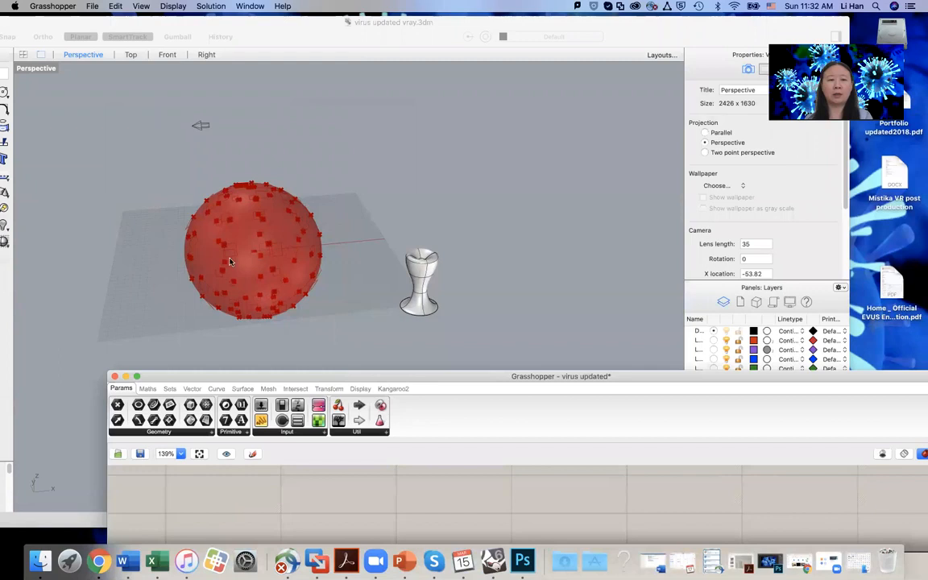
scroll(230, 260, "up", 7)
left_click_drag(427, 378, 356, 340)
left_click(603, 278)
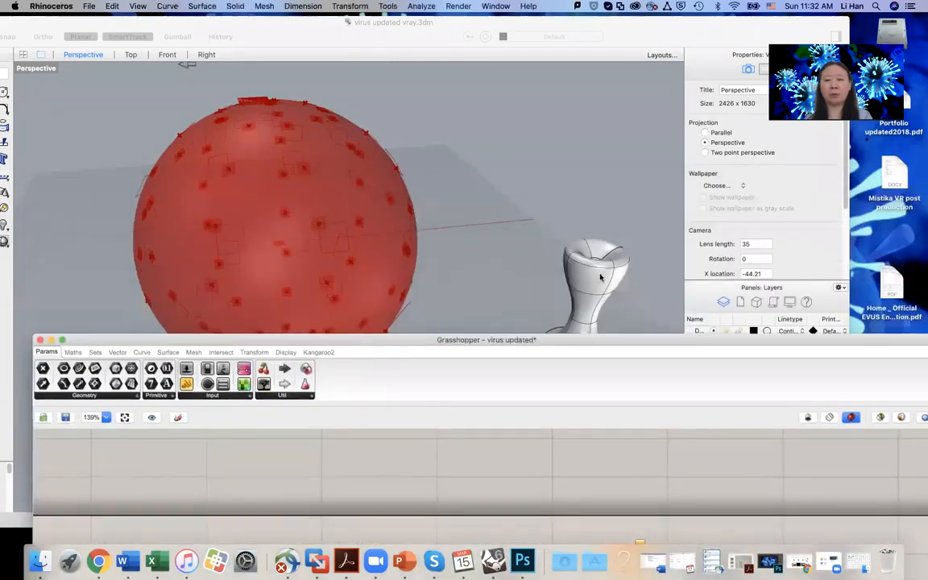
scroll(526, 253, "down", 5)
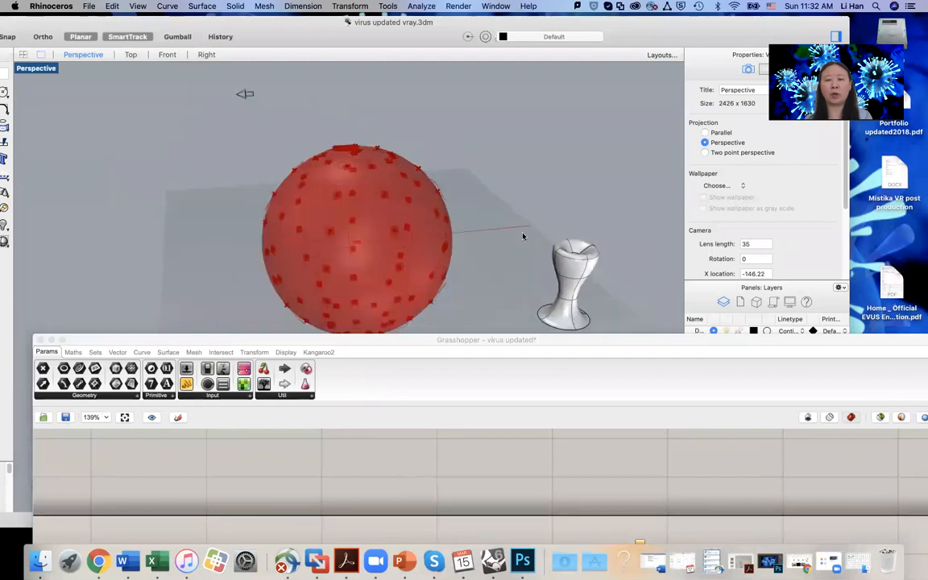
- Bring the whole Grasshopper definition back into view and check the options of the Srf parameter feeding BBox and Morph
left_click(573, 350)
left_click_drag(553, 345, 504, 139)
right_click(578, 352)
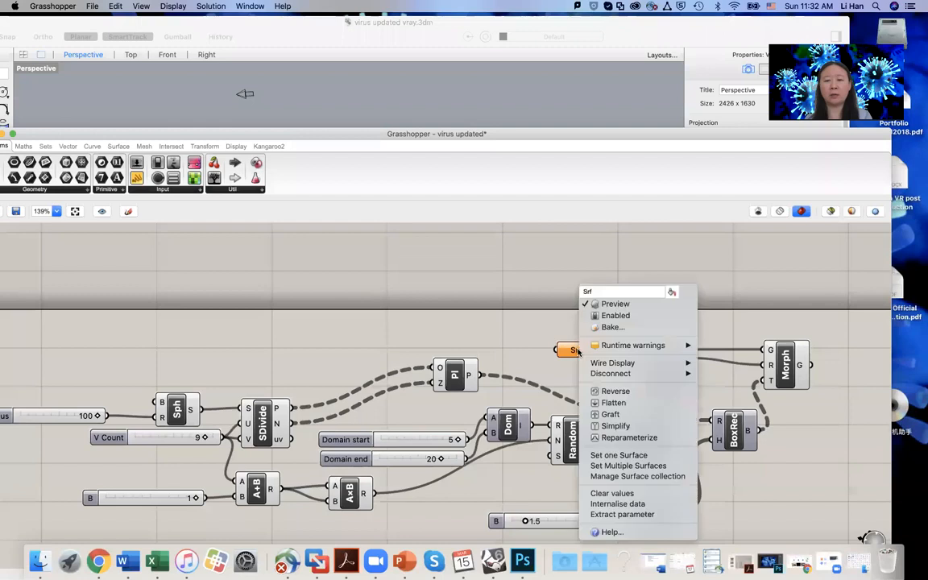
left_click(531, 365)
scroll(596, 379, "up", 1)
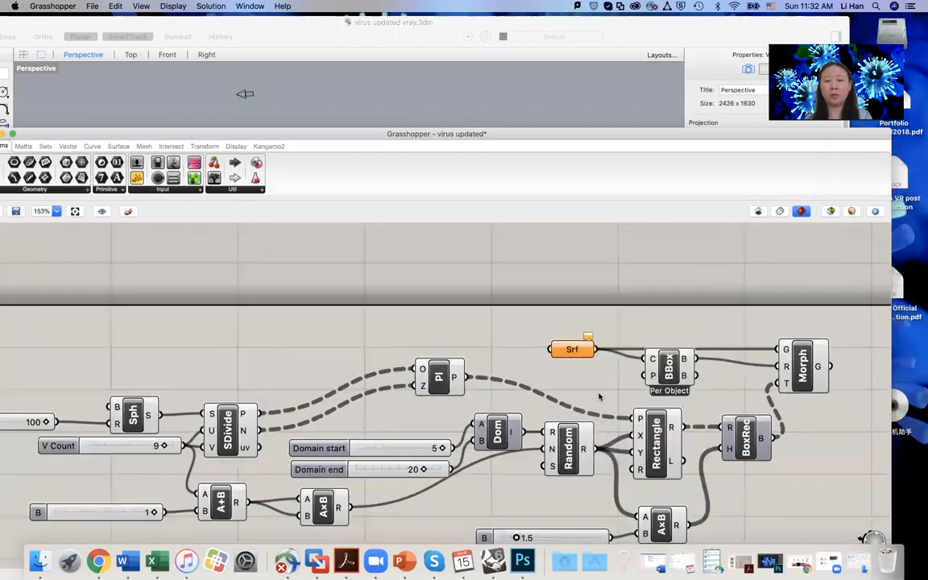
- Assign the white spike surface in the Perspective viewport to the Srf parameter as its single surface
scroll(589, 412, "down", 3)
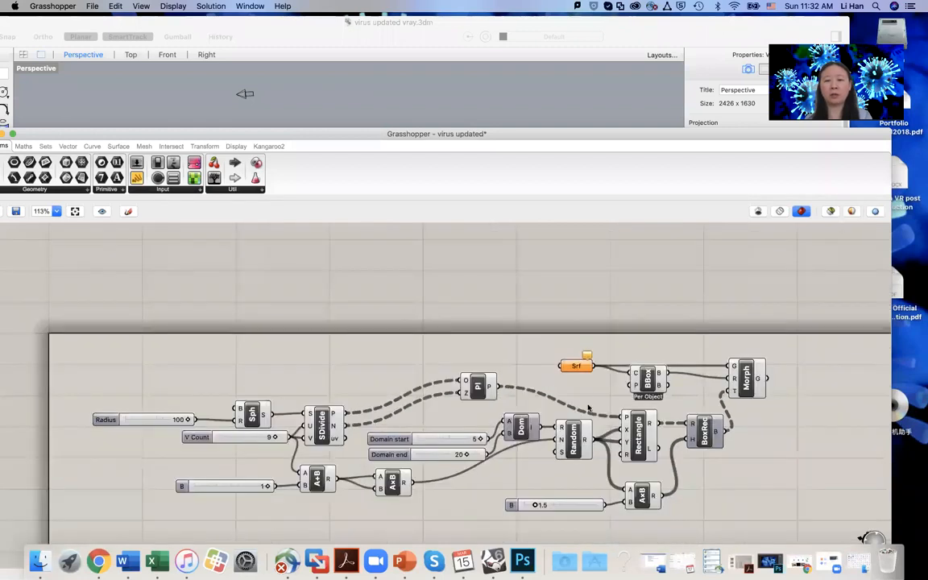
right_click(576, 367)
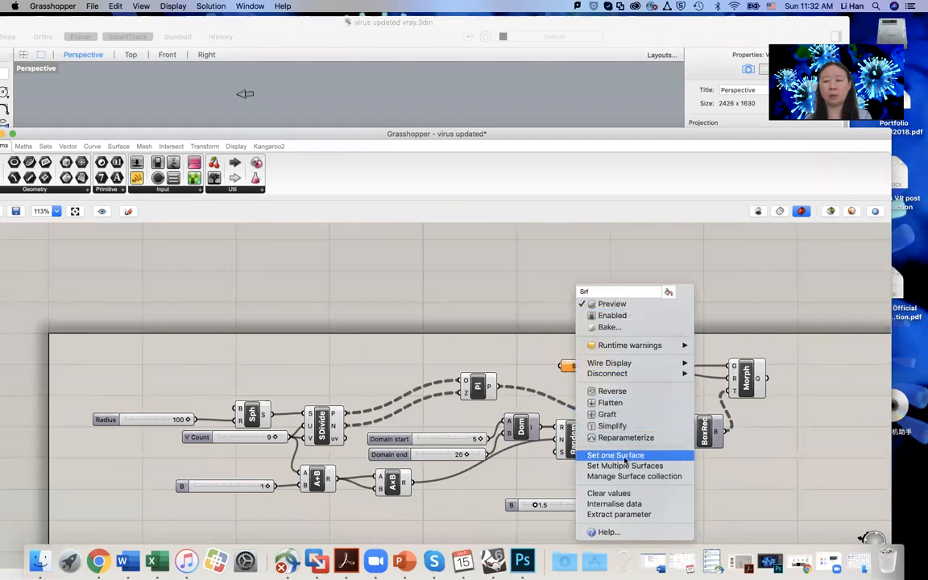
left_click(556, 378)
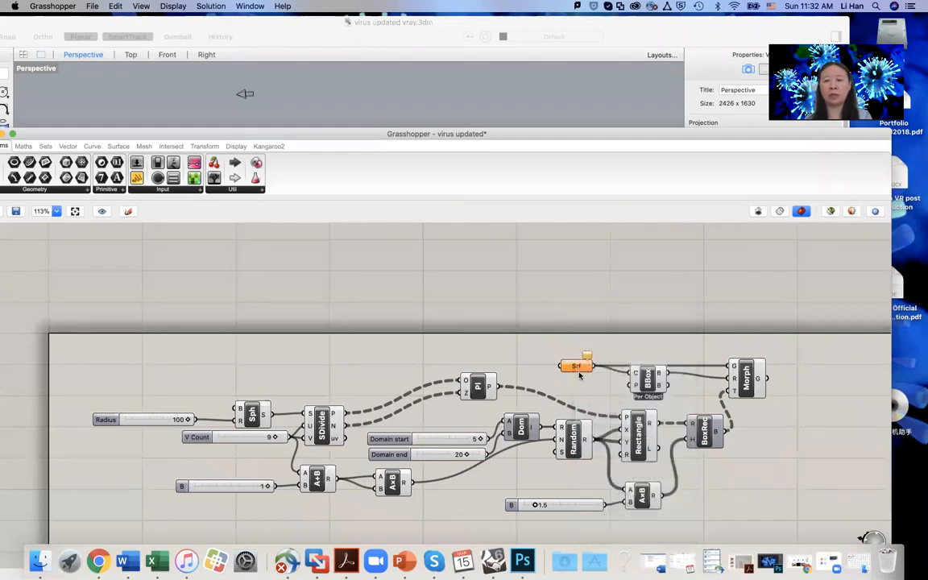
right_click(577, 366)
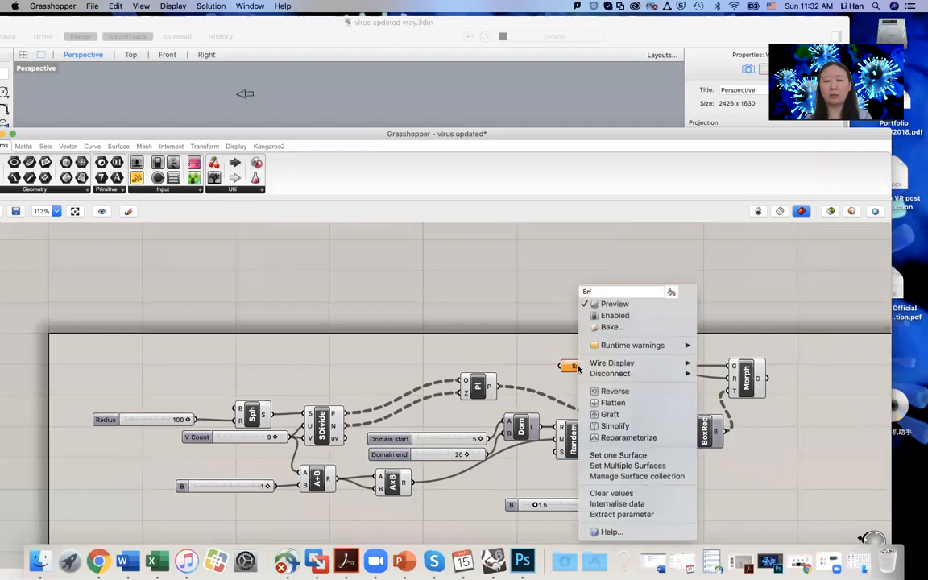
left_click(618, 456)
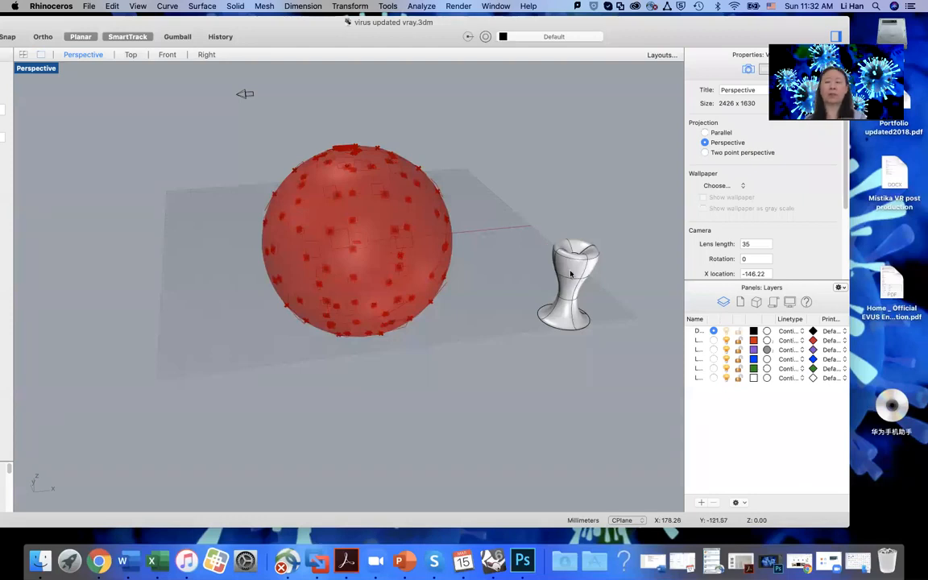
left_click(570, 275)
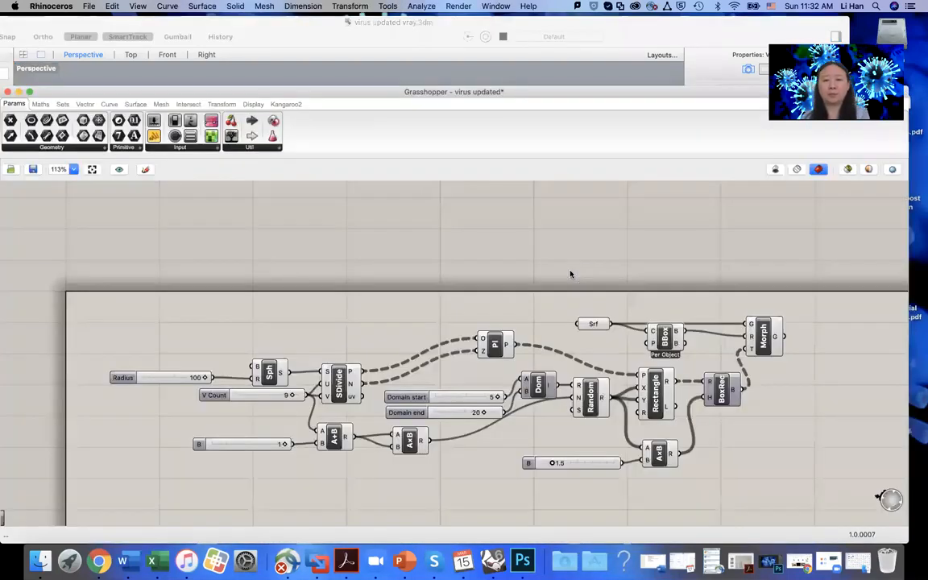
- Place the Rhino and Grasshopper windows side by side and examine up close how the spikes sit on the sphere
left_click_drag(469, 93, 787, 147)
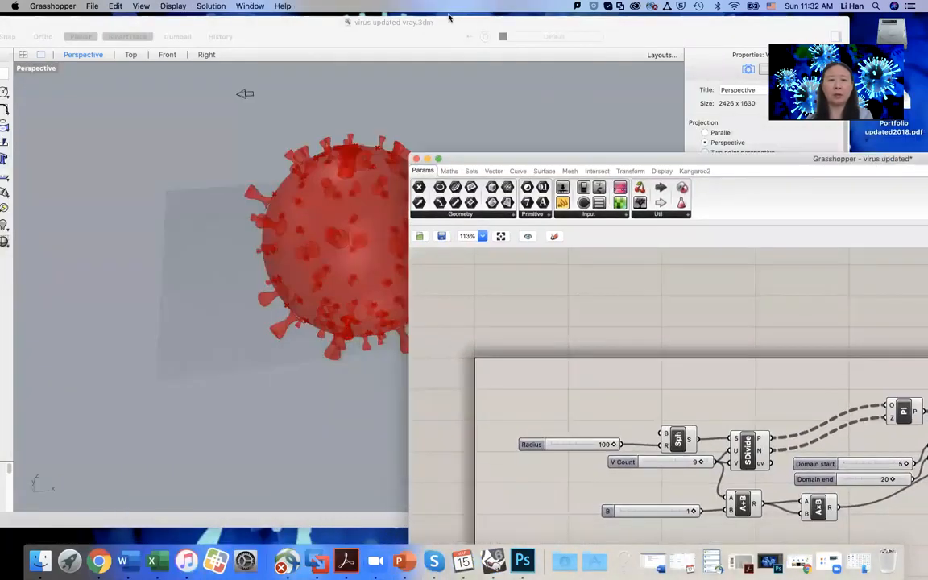
left_click(240, 36)
left_click_drag(239, 37, 112, 36)
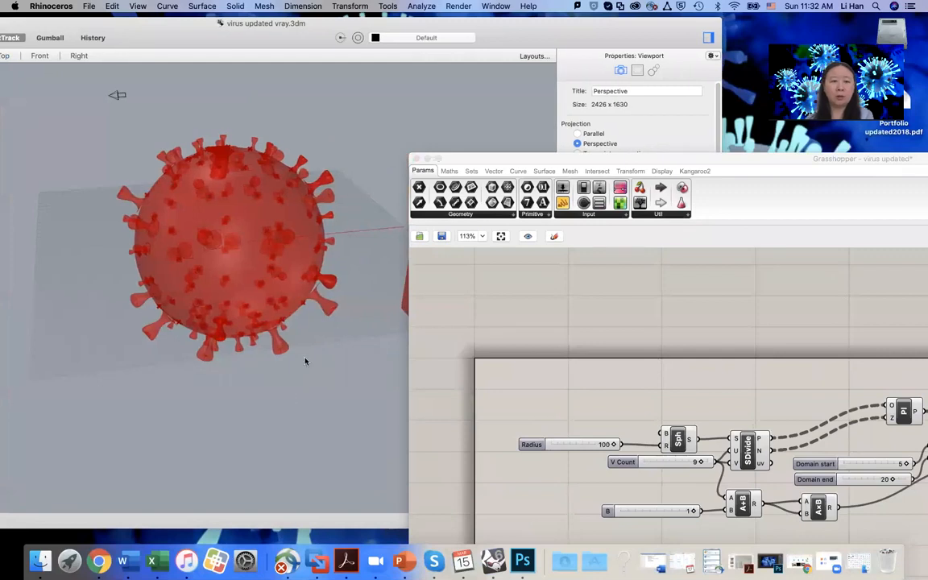
scroll(274, 322, "up", 10)
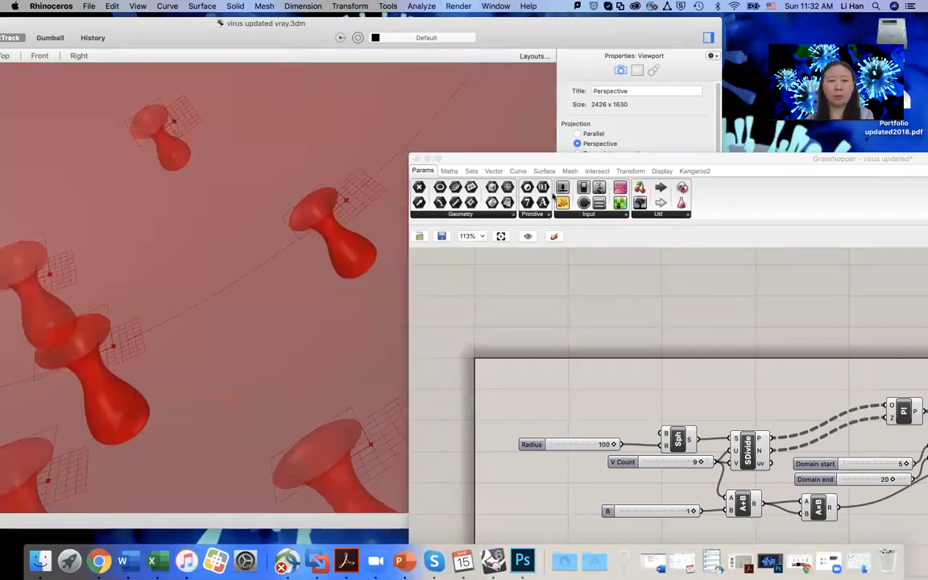
left_click_drag(560, 161, 649, 65)
left_click_drag(254, 37, 129, 33)
left_click(608, 67)
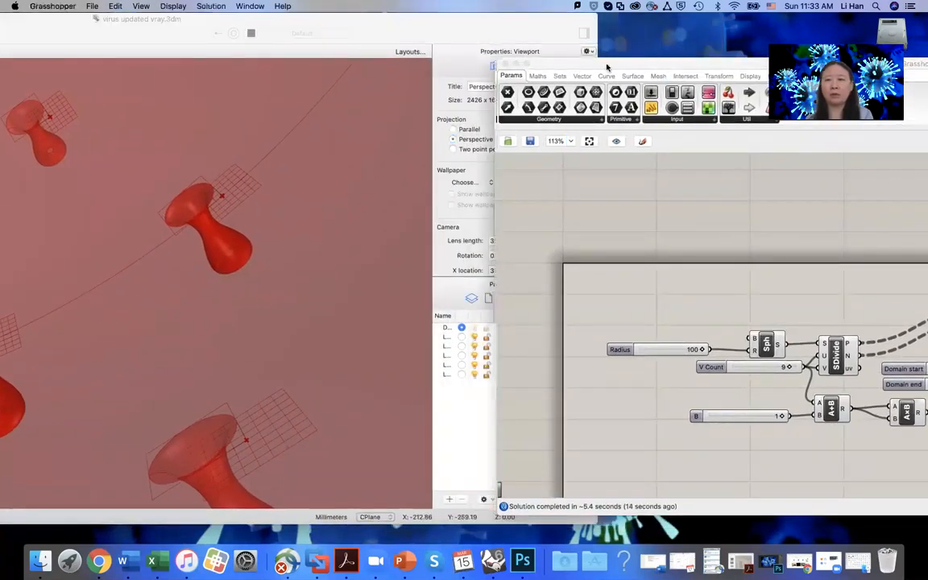
left_click_drag(607, 67, 453, 49)
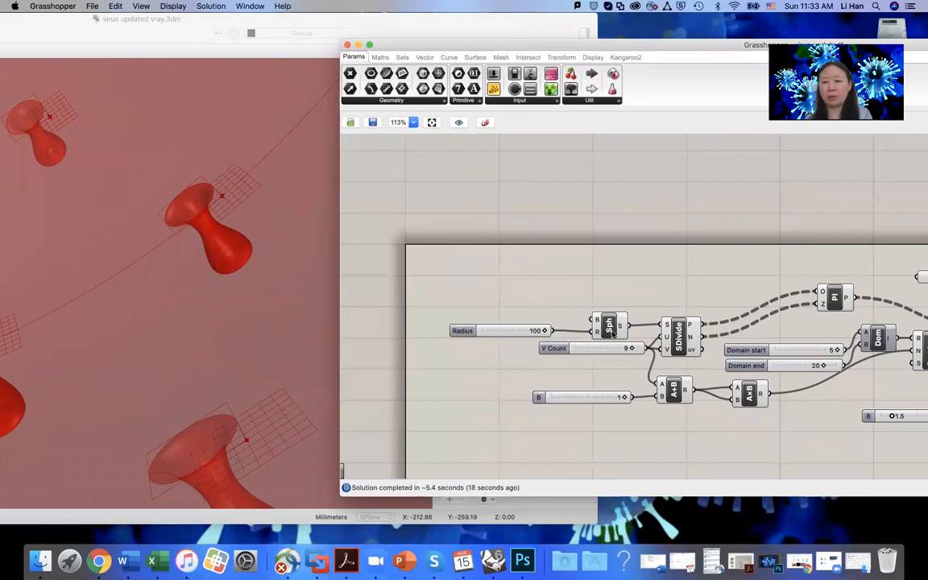
- Highlight the SDivide points and compare their positions with the bases of the spikes on the sphere
left_click(681, 342)
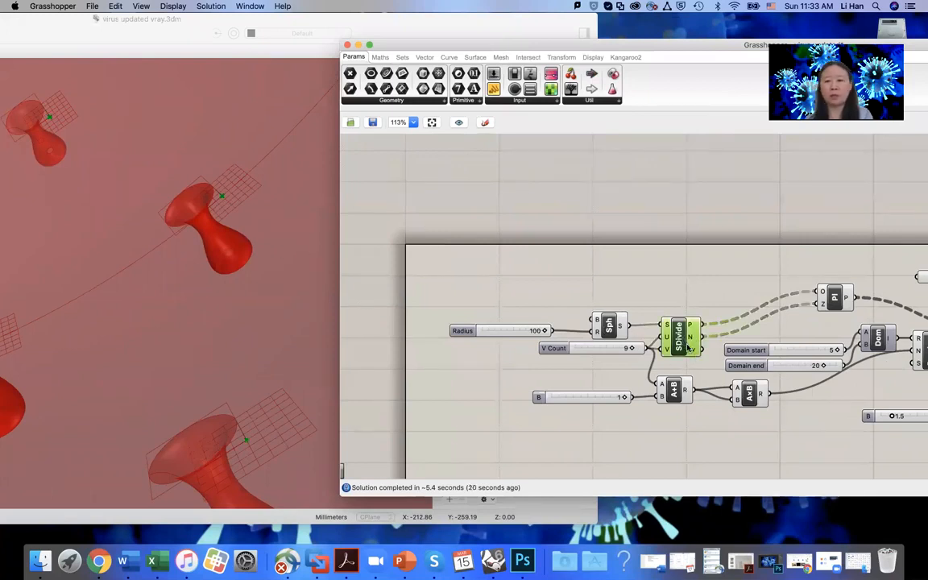
scroll(223, 203, "up", 5)
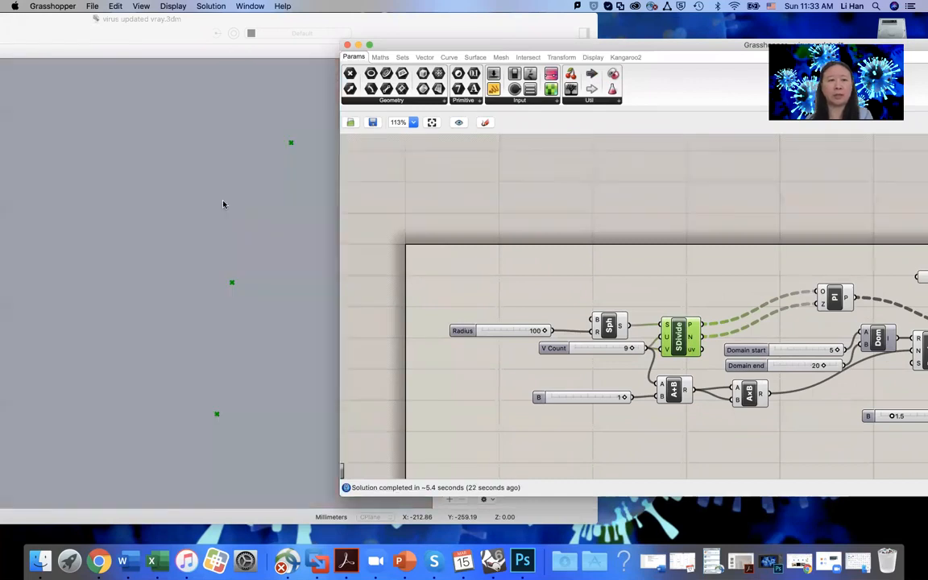
scroll(226, 206, "down", 5)
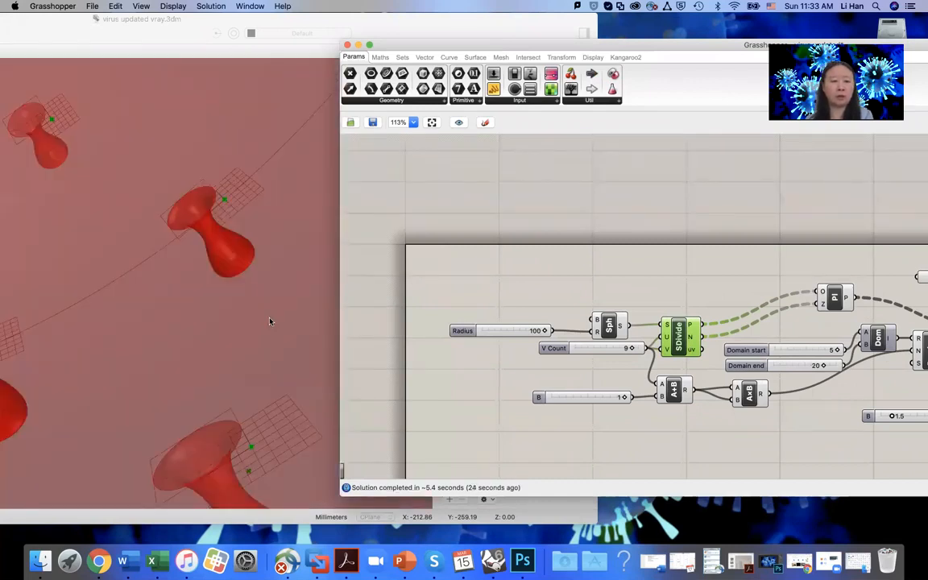
scroll(270, 322, "down", 3)
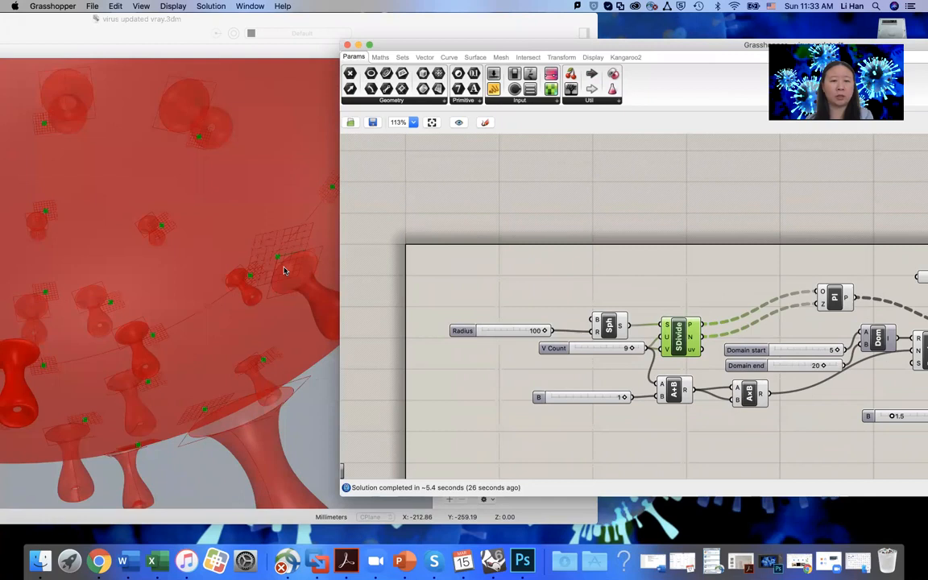
scroll(274, 261, "up", 5)
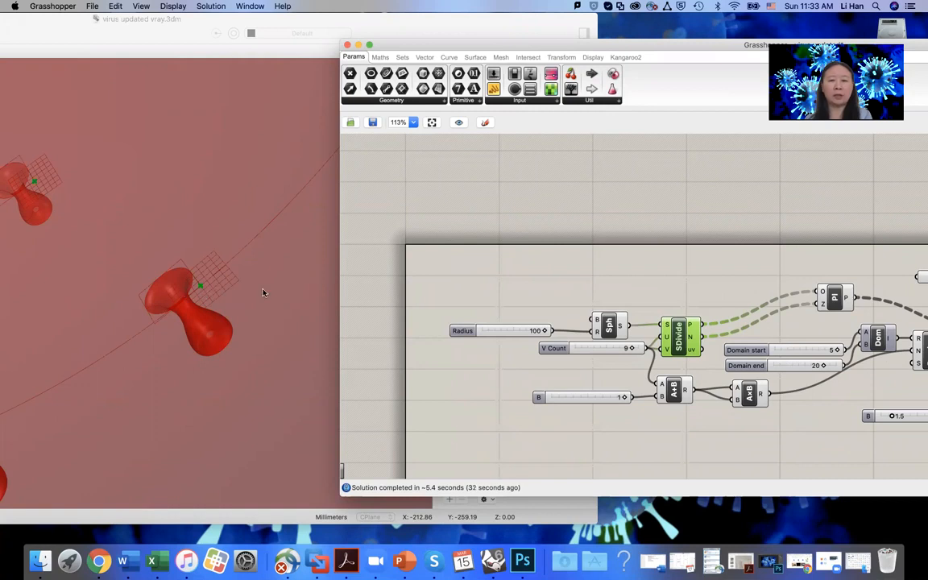
scroll(240, 266, "down", 5)
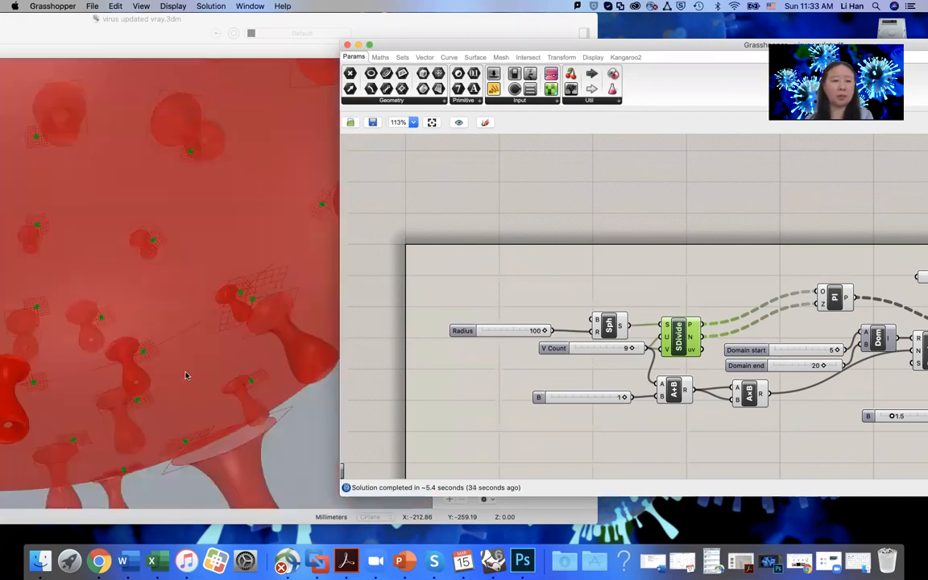
scroll(210, 178, "up", 5)
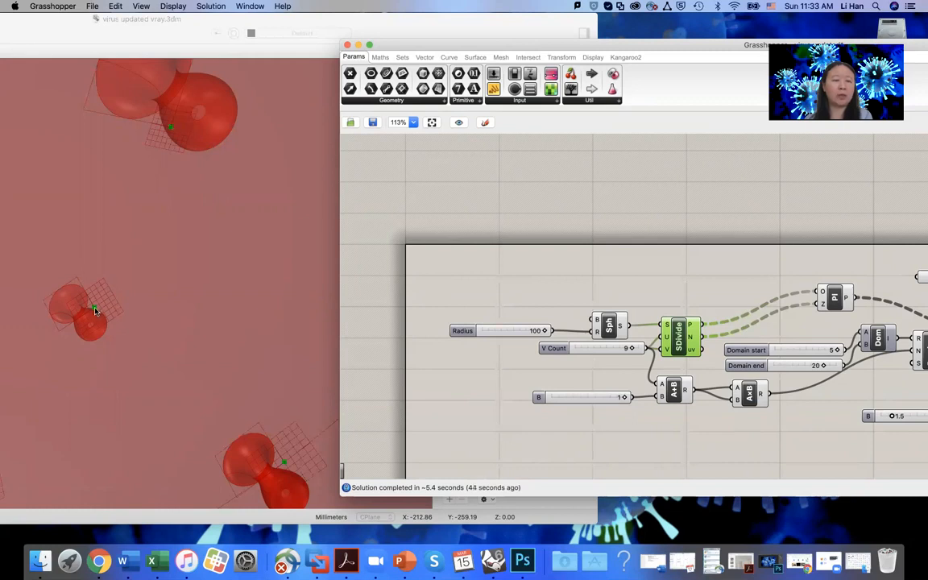
- Check the Random component and highlight the Rectangle output to compare the rectangles with the spikes on the sphere
left_click_drag(528, 48, 319, 42)
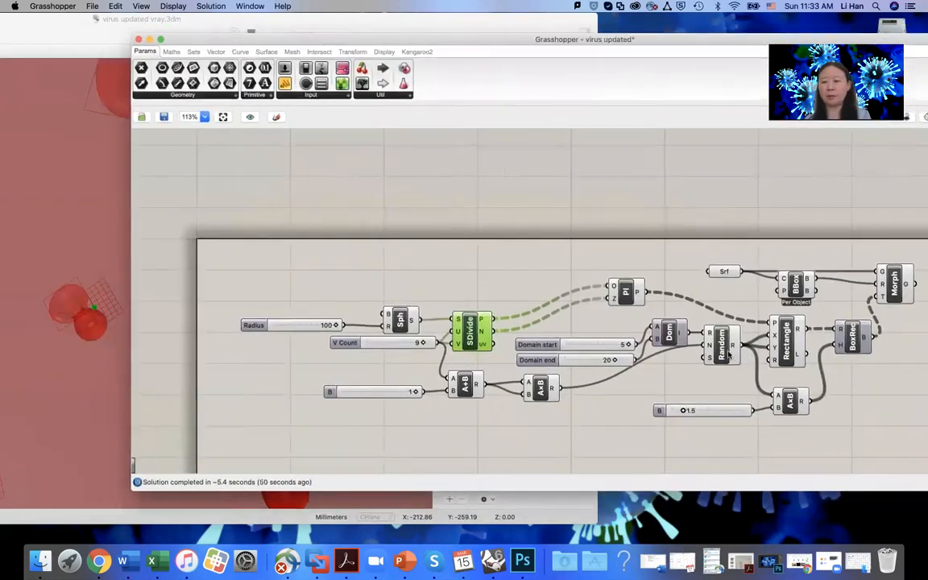
left_click(724, 349)
left_click(786, 343)
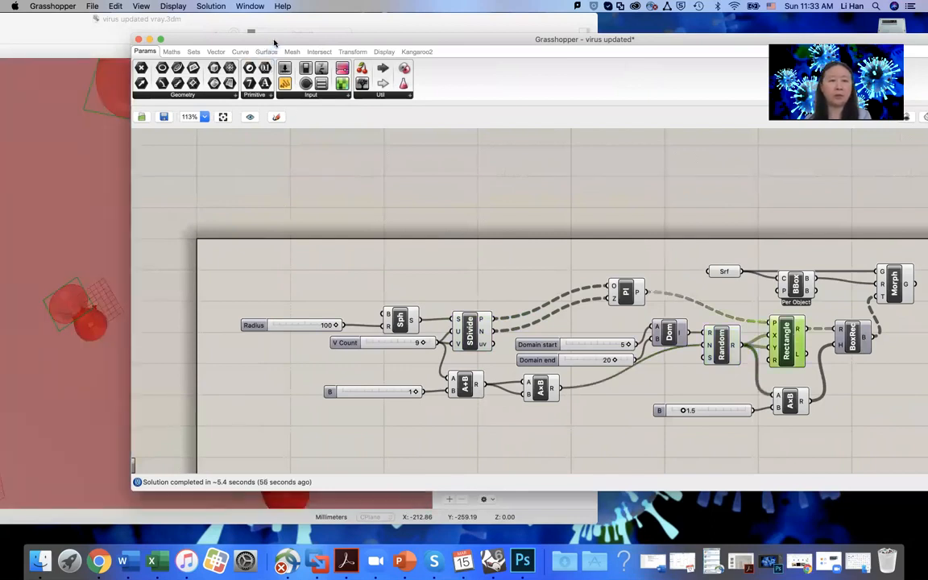
left_click_drag(270, 38, 524, 39)
scroll(280, 292, "down", 10)
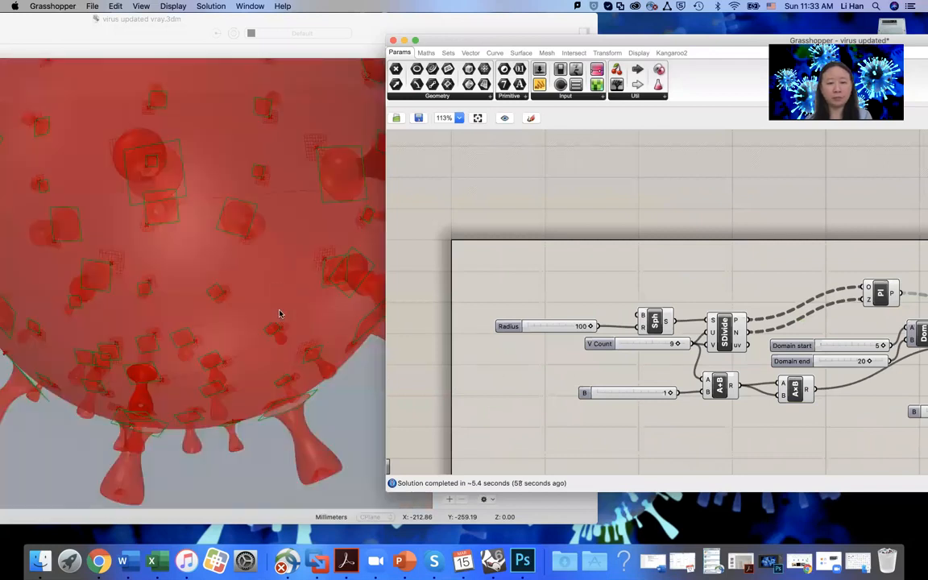
scroll(257, 230, "up", 5)
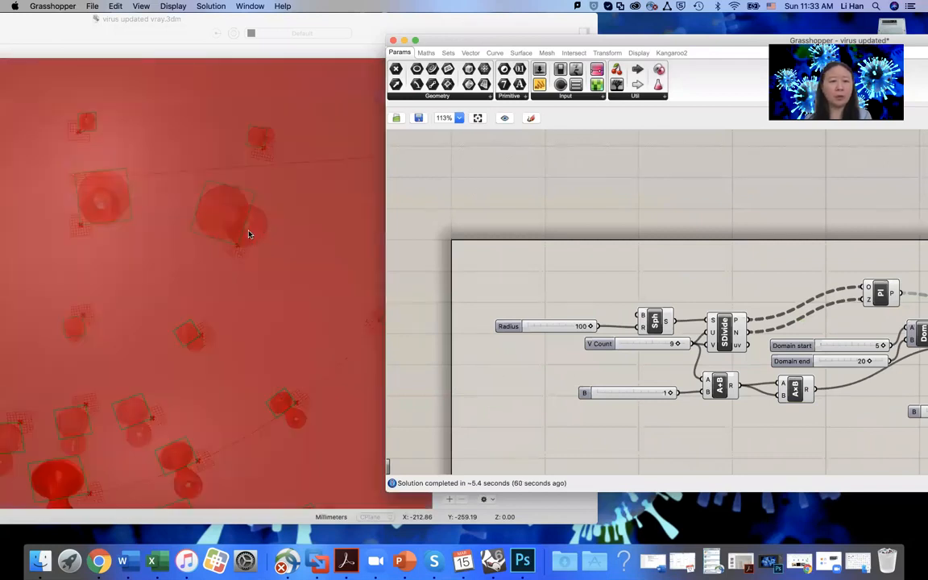
scroll(219, 249, "down", 3)
left_click_drag(623, 43, 284, 55)
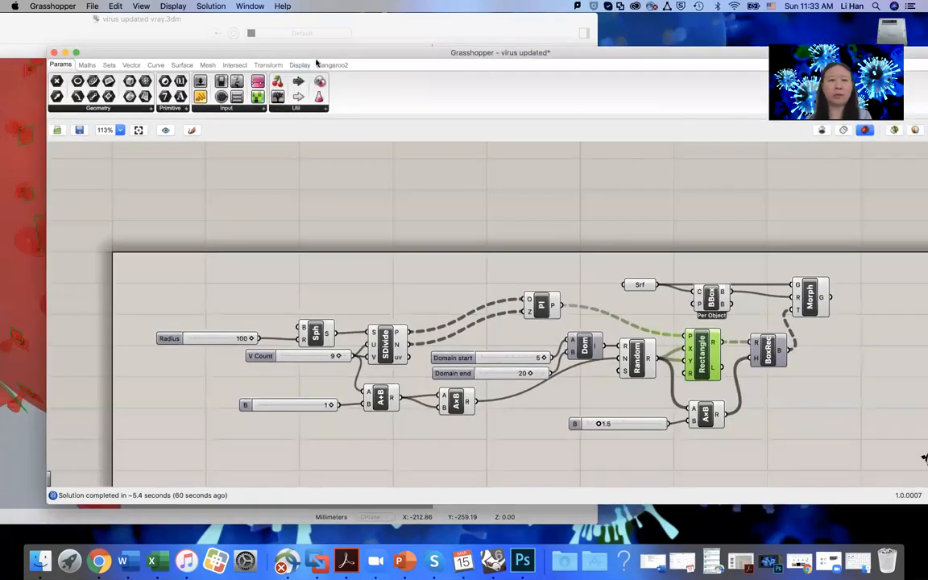
left_click_drag(290, 56, 509, 58)
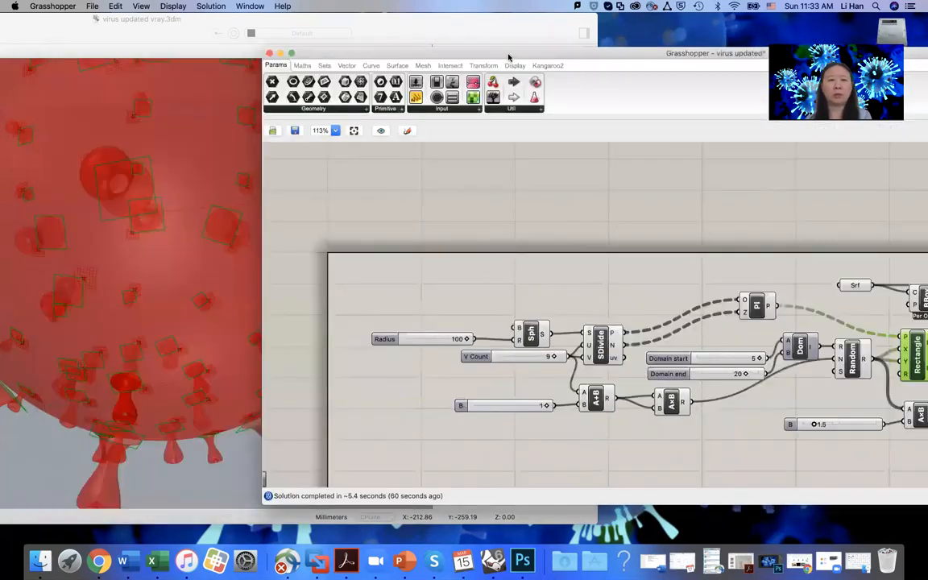
- Close the Grasshopper window and reopen it with Rhino's Grasshopper command
left_click(272, 53)
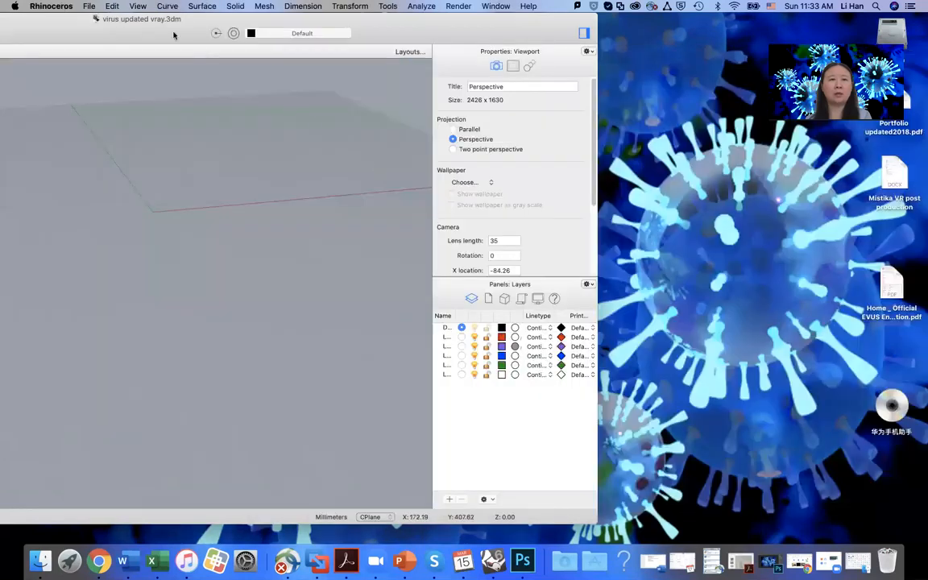
left_click_drag(157, 22, 678, 20)
left_click(280, 81)
type("Grasshopper")
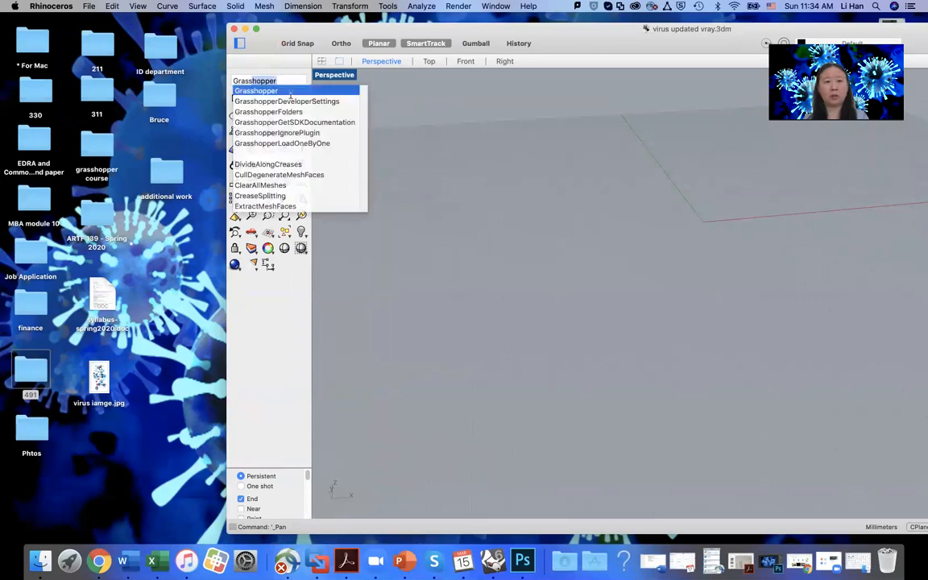
left_click(292, 92)
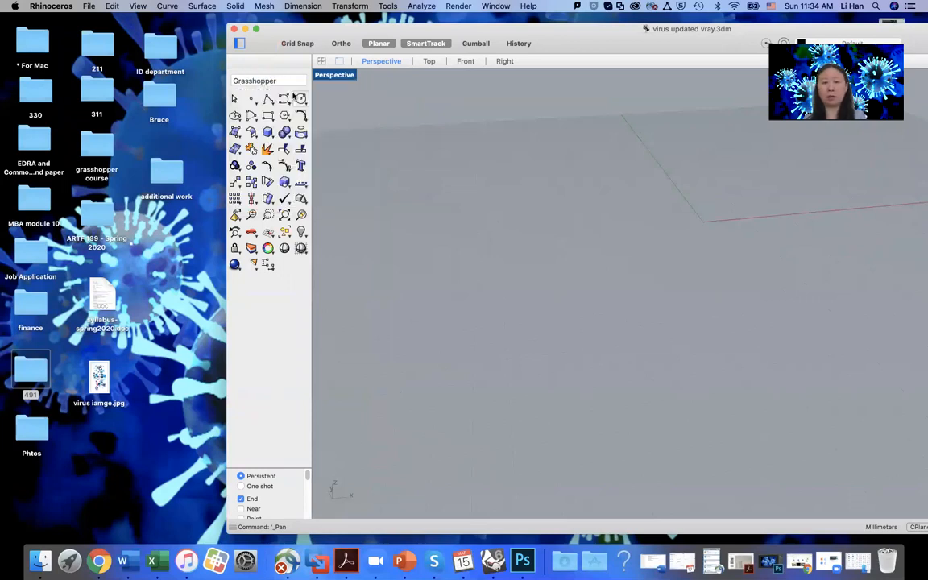
key("Return")
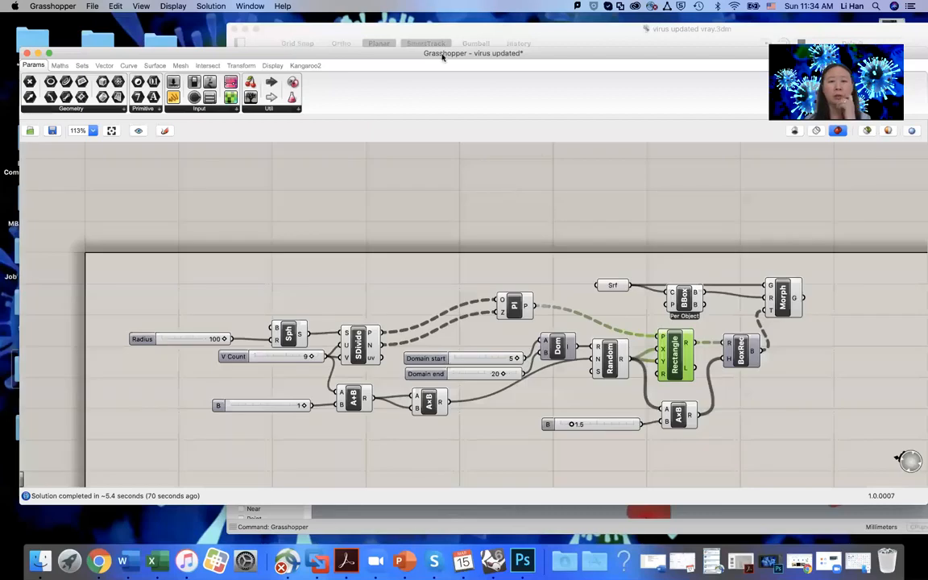
left_click_drag(357, 52, 541, 55)
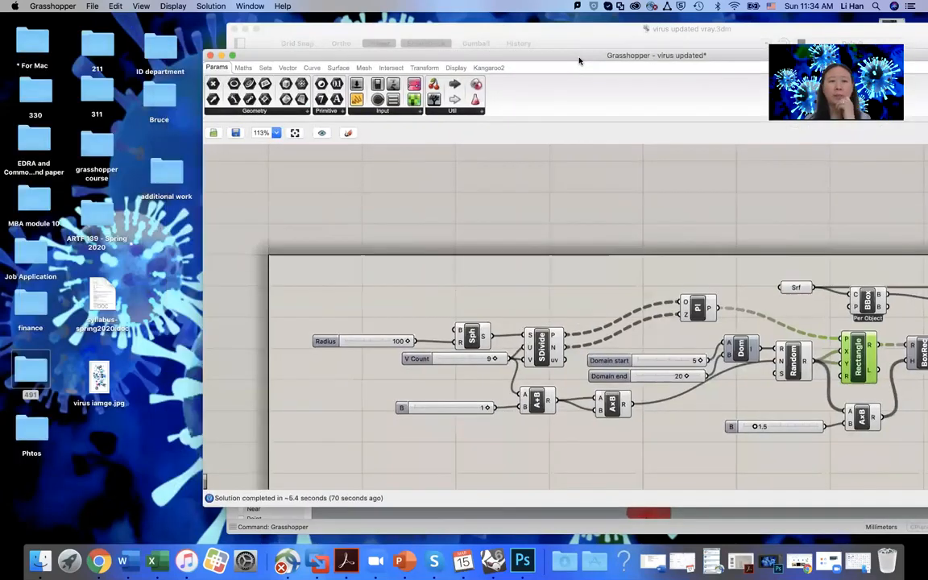
- Open the recent Grasshopper definition "Virus update march 15.gh"
left_click(91, 6)
mouse_move(96, 38)
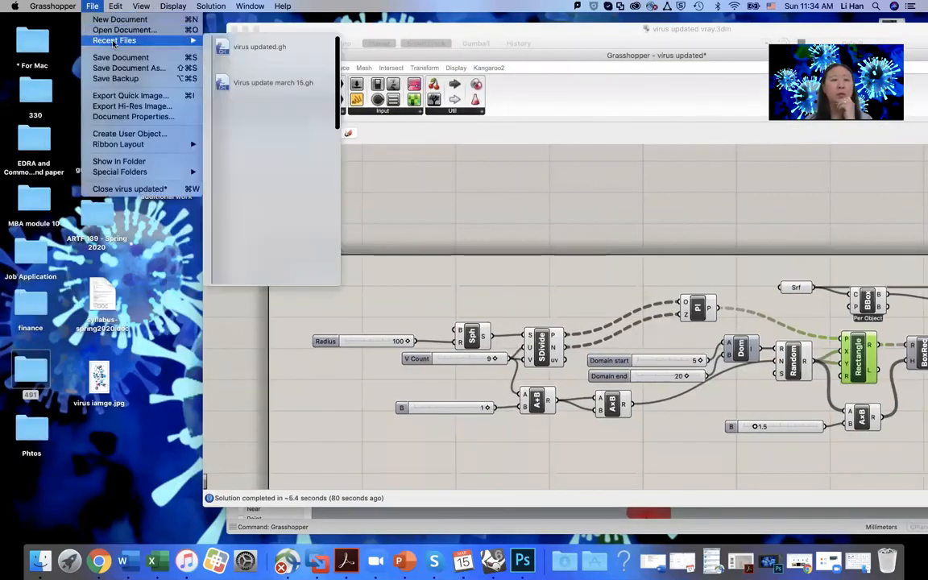
mouse_move(263, 91)
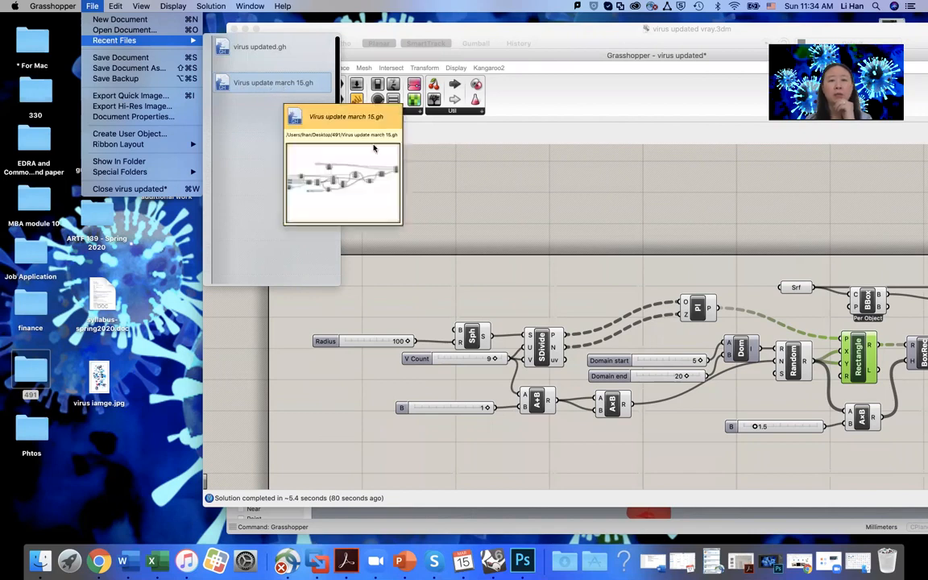
left_click(280, 82)
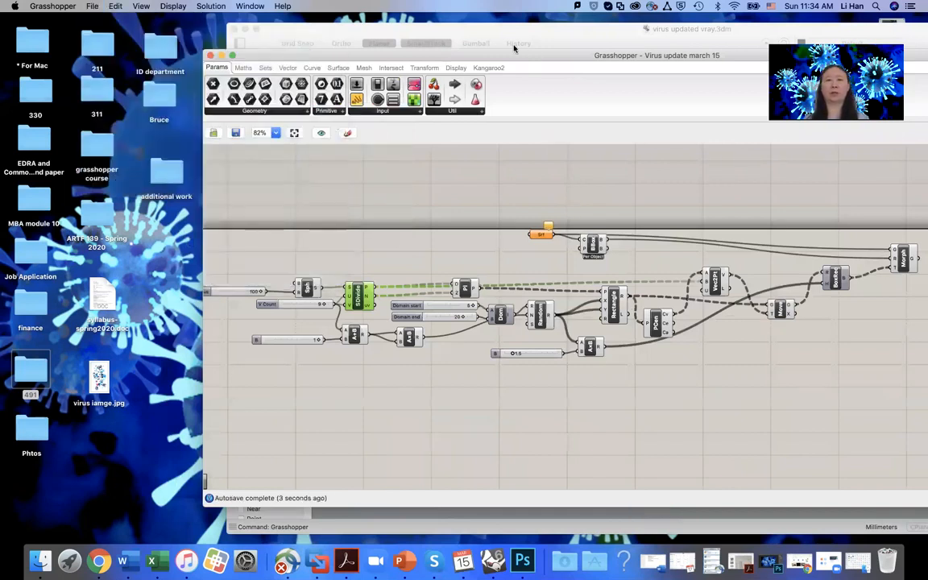
- Arrange the Grasshopper and Rhino windows so the March 15 definition and its sphere preview are both visible
left_click_drag(511, 56, 634, 213)
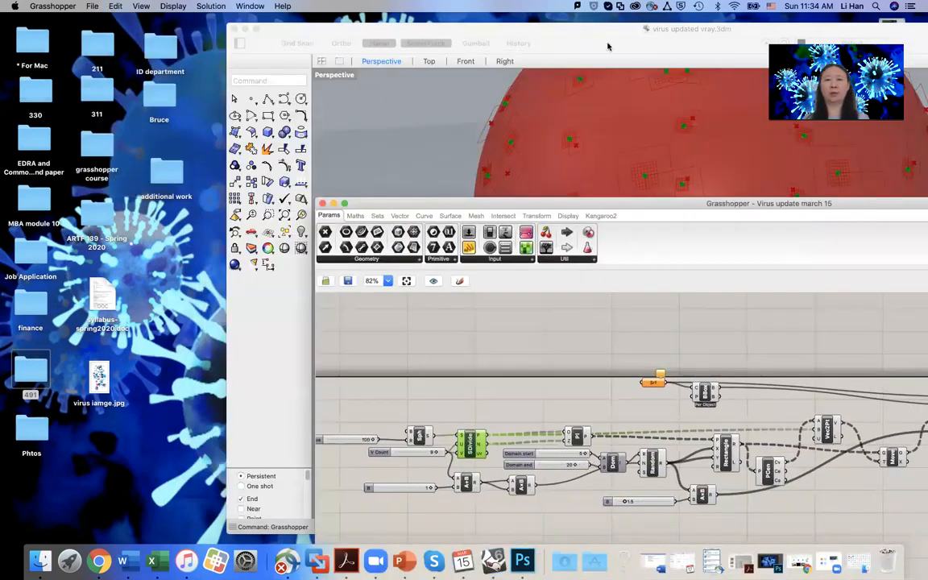
left_click_drag(607, 41, 325, 40)
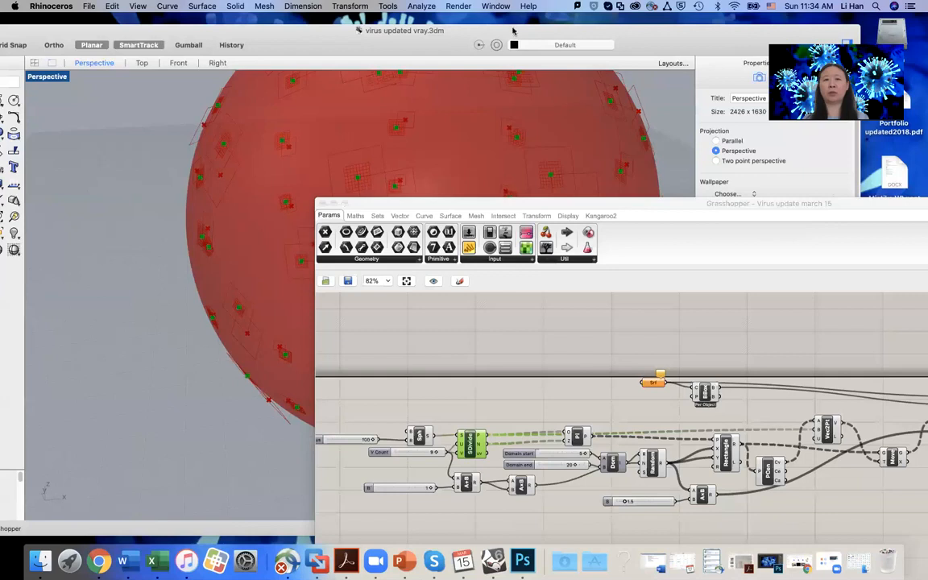
left_click_drag(458, 37, 425, 44)
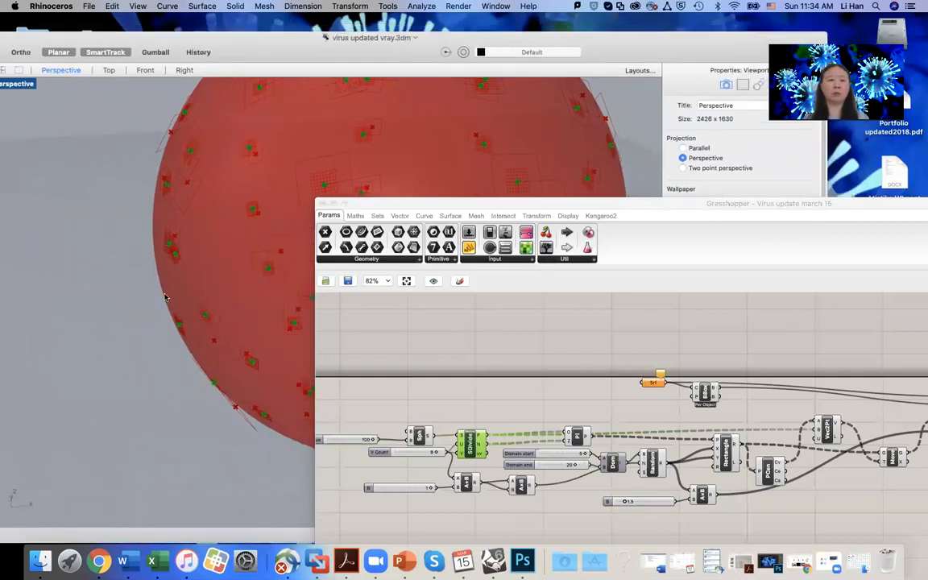
- Assign the standalone spike beside the sphere to the Srf parameter and move the Grasshopper window aside to uncover the sphere
scroll(166, 297, "up", 5)
scroll(167, 297, "down", 15)
scroll(166, 299, "up", 5)
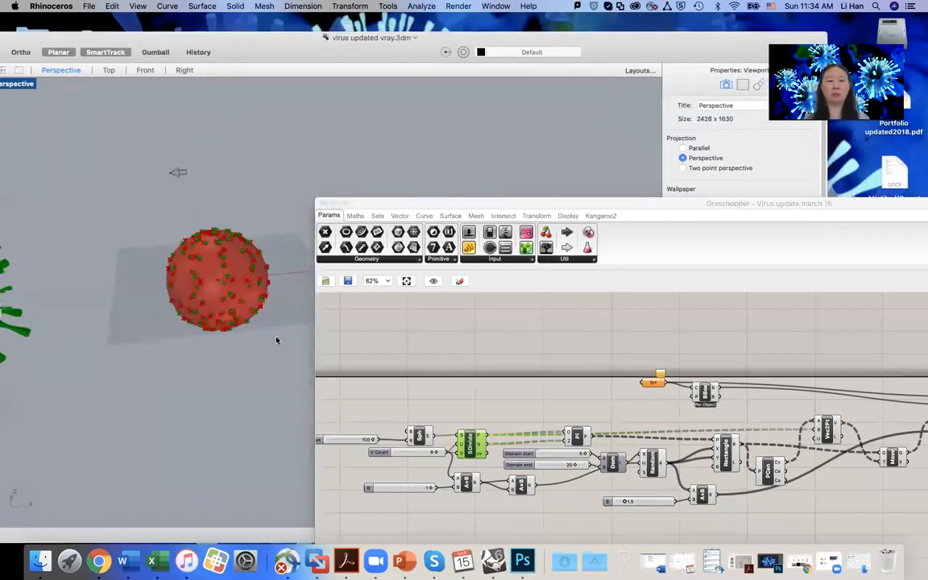
right_click(654, 384)
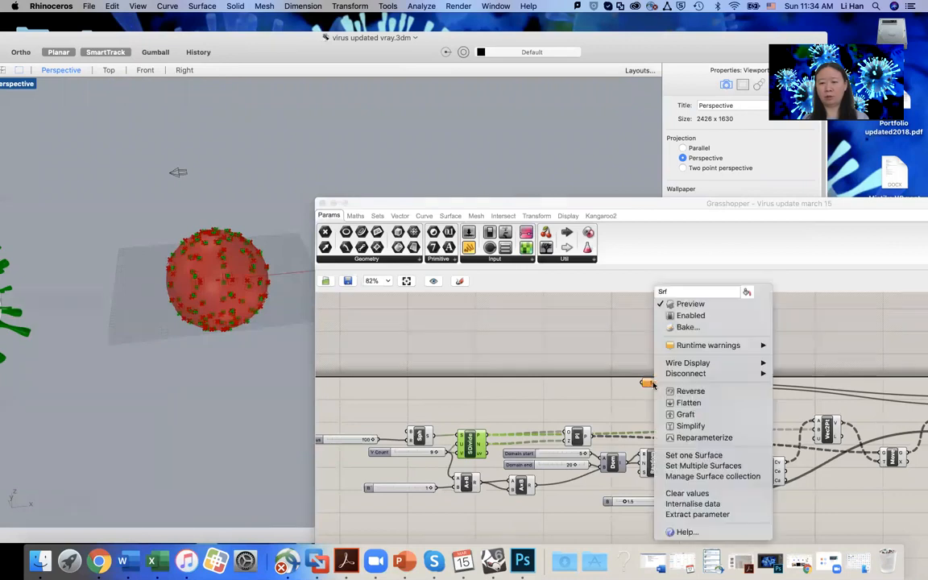
left_click(690, 456)
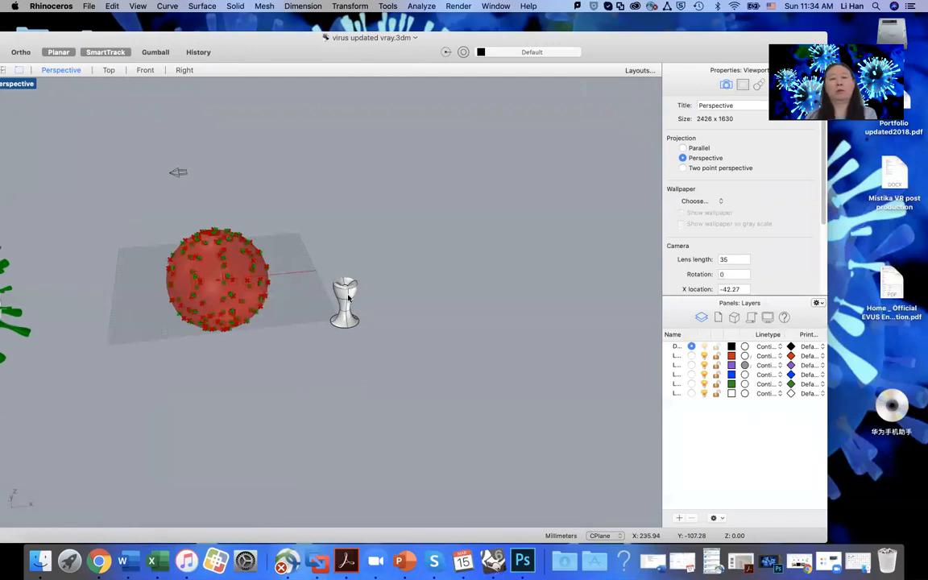
left_click(348, 299)
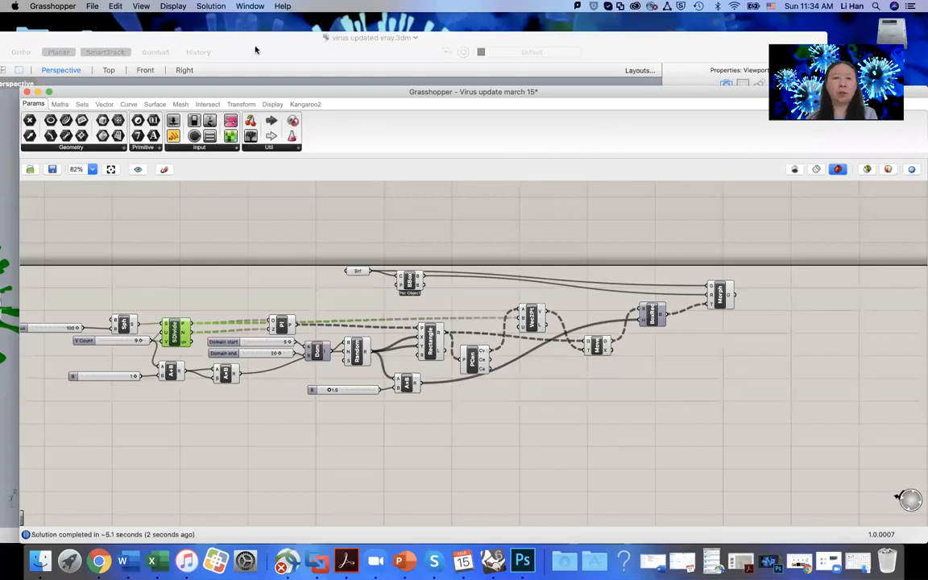
left_click_drag(261, 93, 718, 88)
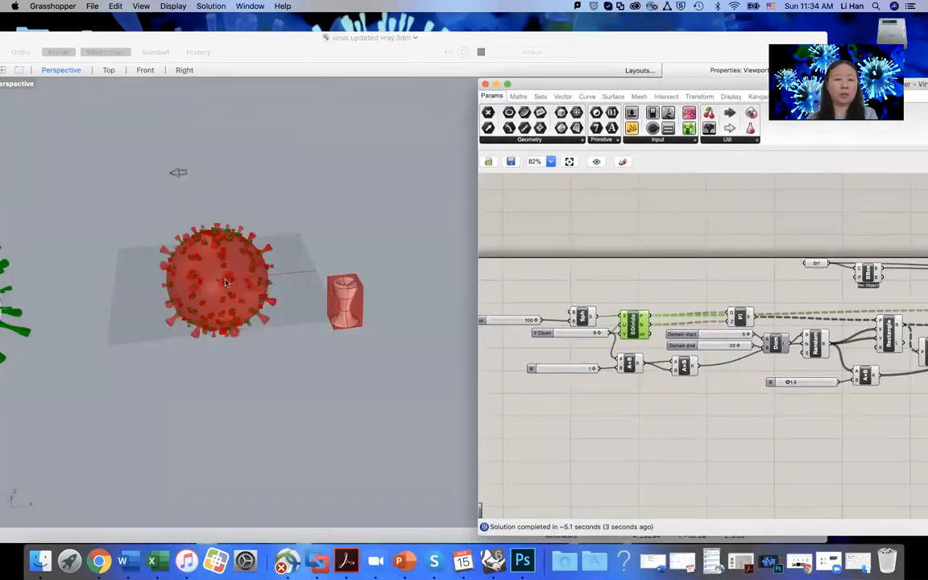
- Examine up close how the spikes sit on the sphere's surface
scroll(225, 282, "up", 5)
scroll(250, 273, "up", 5)
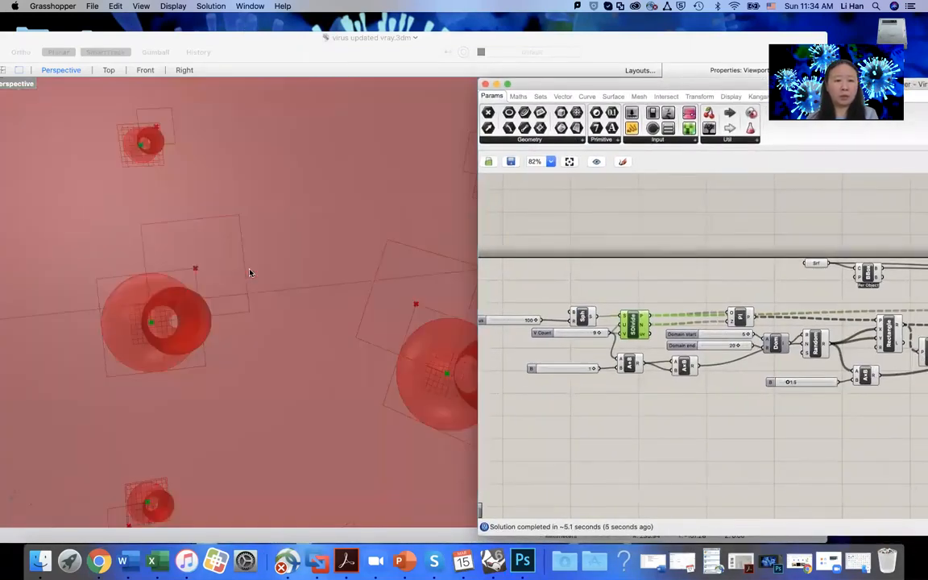
scroll(250, 273, "up", 3)
scroll(250, 273, "down", 5)
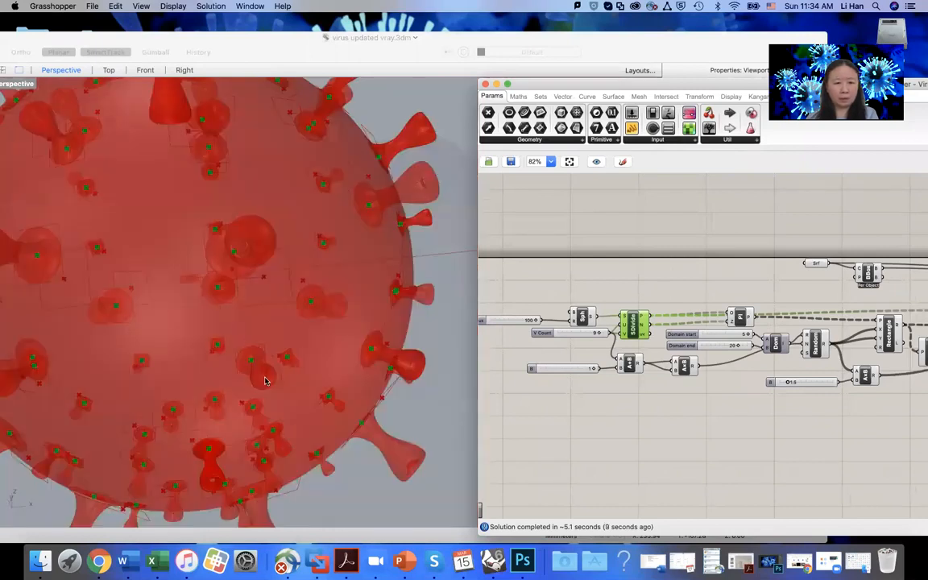
scroll(313, 295, "up", 5)
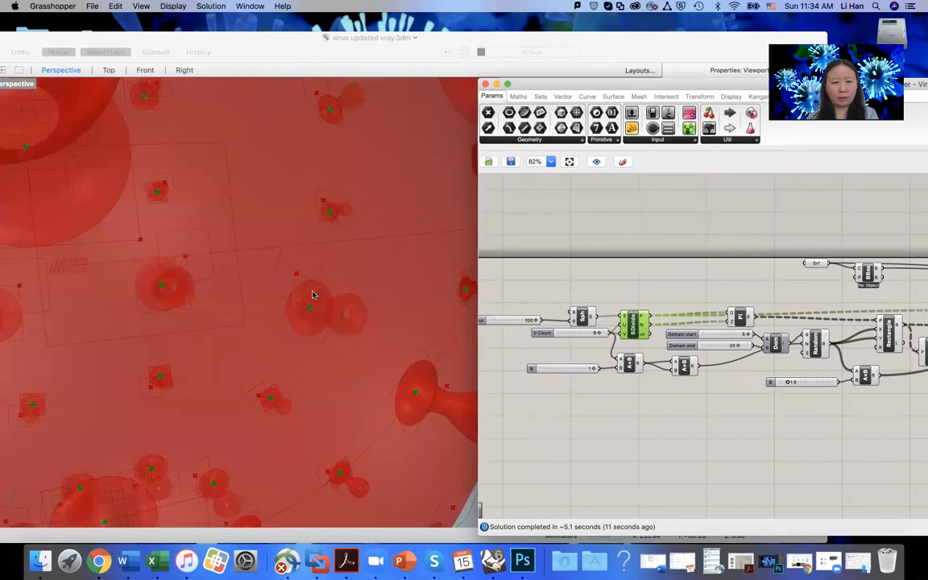
- Highlight the SDivide, Random and Rectangle components in turn to compare the division points and rectangles with the spike bases
left_click(704, 431)
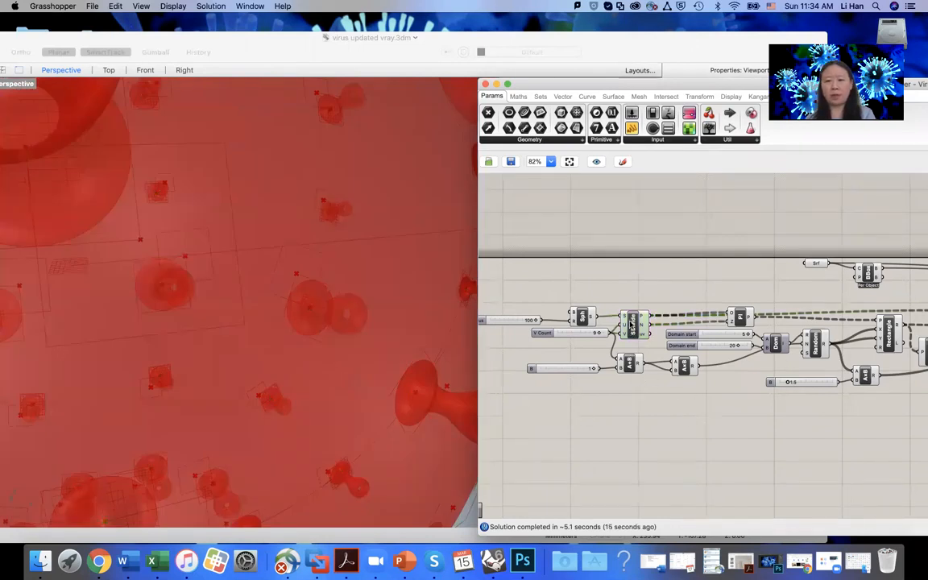
left_click(632, 322)
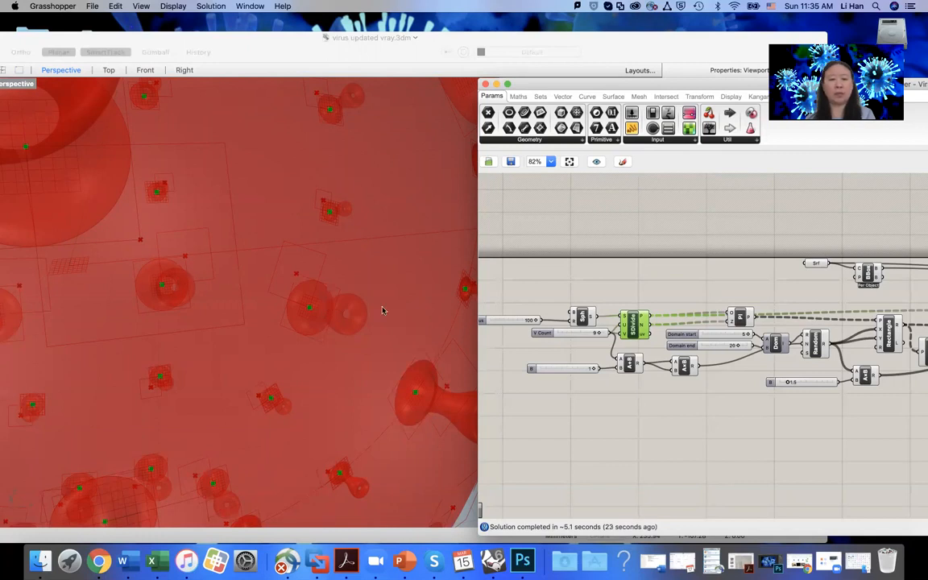
left_click(815, 341)
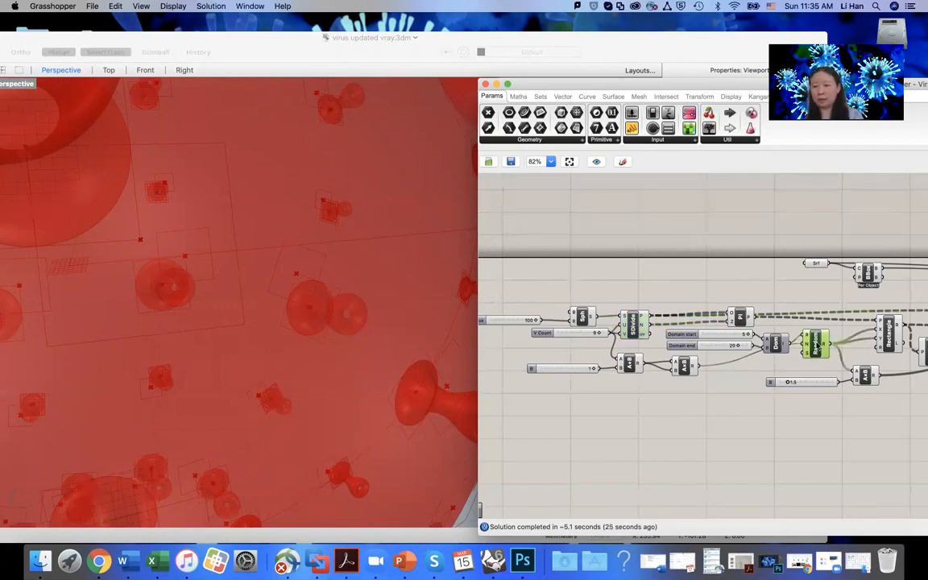
left_click(893, 327)
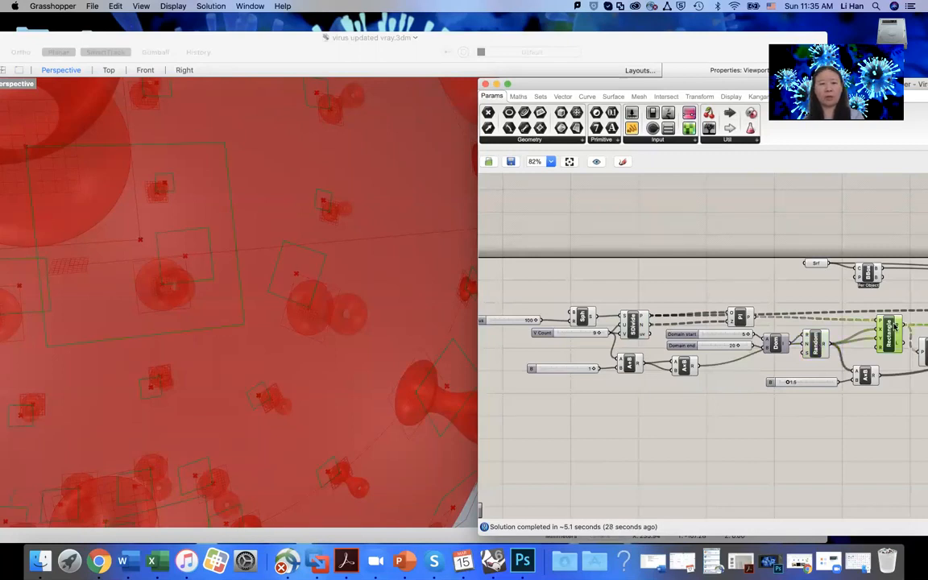
- Turn off the Rectangle component's preview and highlight the SDivide points on the sphere
right_click(891, 332)
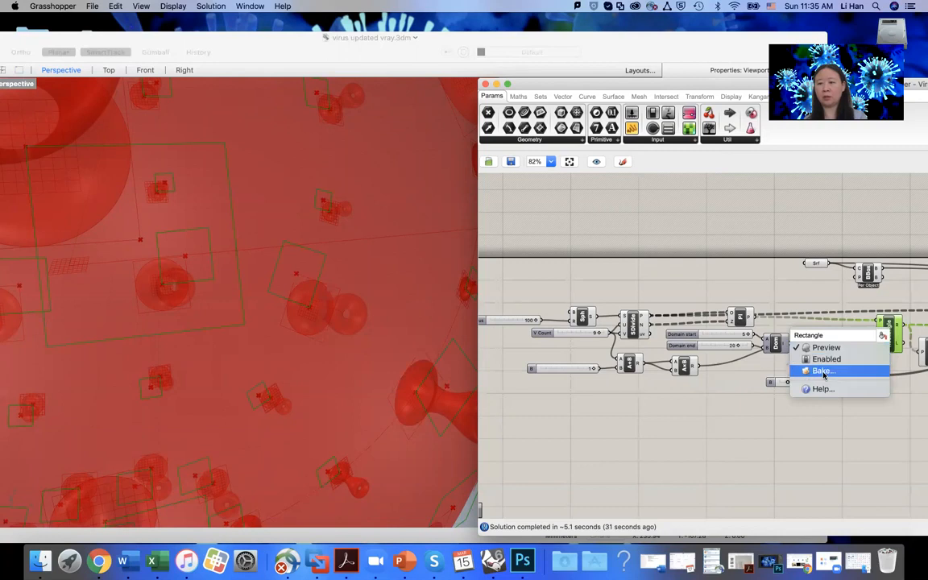
left_click(798, 347)
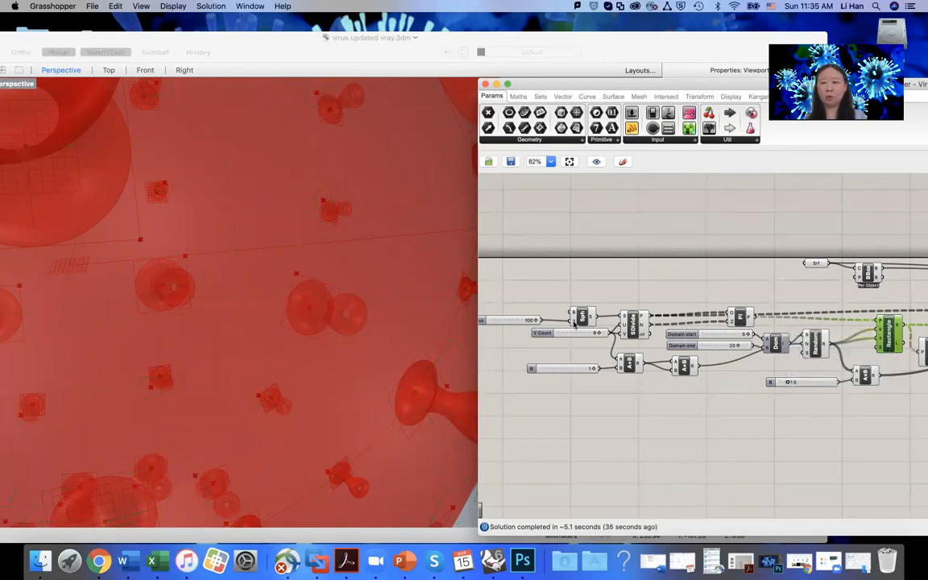
left_click(634, 323)
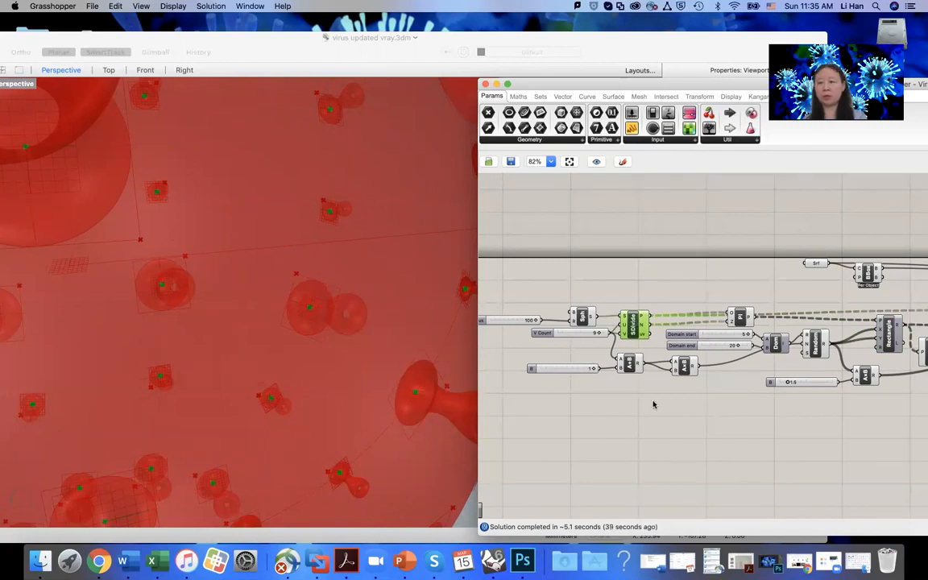
- Shift the Vec2Pt component slightly upward on the canvas
scroll(689, 402, "up", 1)
scroll(686, 399, "down", 2)
scroll(616, 353, "up", 3)
scroll(670, 422, "down", 2)
scroll(670, 422, "down", 2)
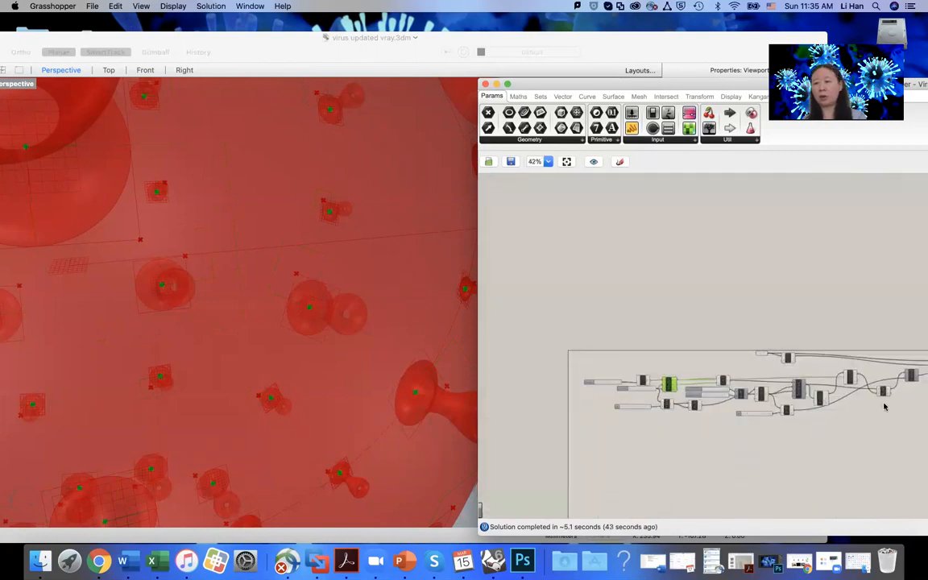
scroll(839, 426, "up", 2)
scroll(842, 422, "up", 3)
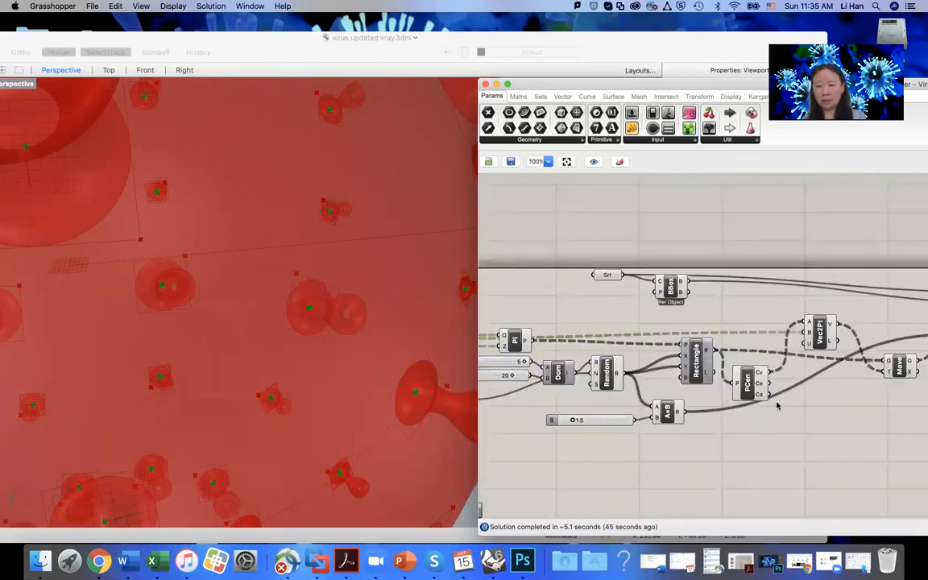
left_click_drag(821, 333, 822, 326)
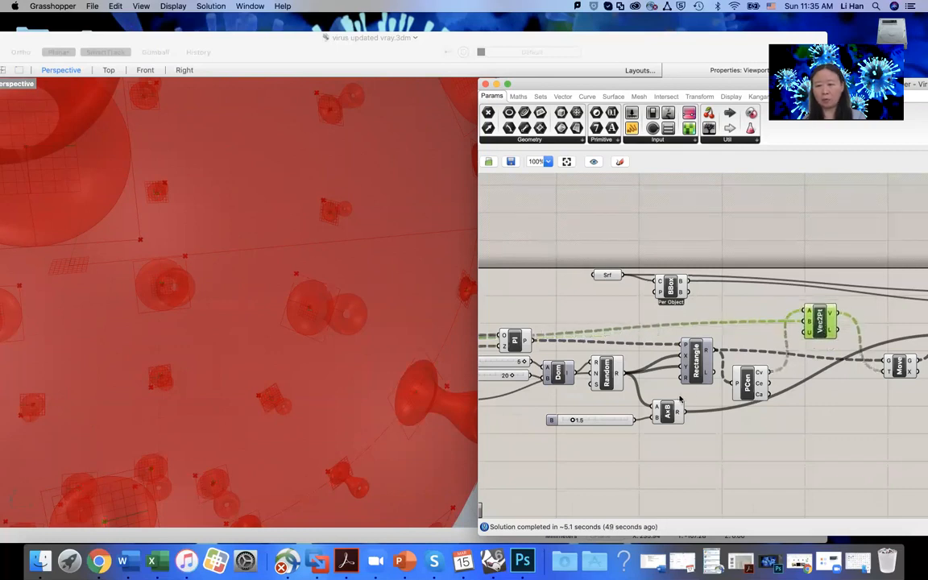
- Turn the Rectangle component's preview back on, highlight its rectangles and nudge the component slightly
right_click(695, 364)
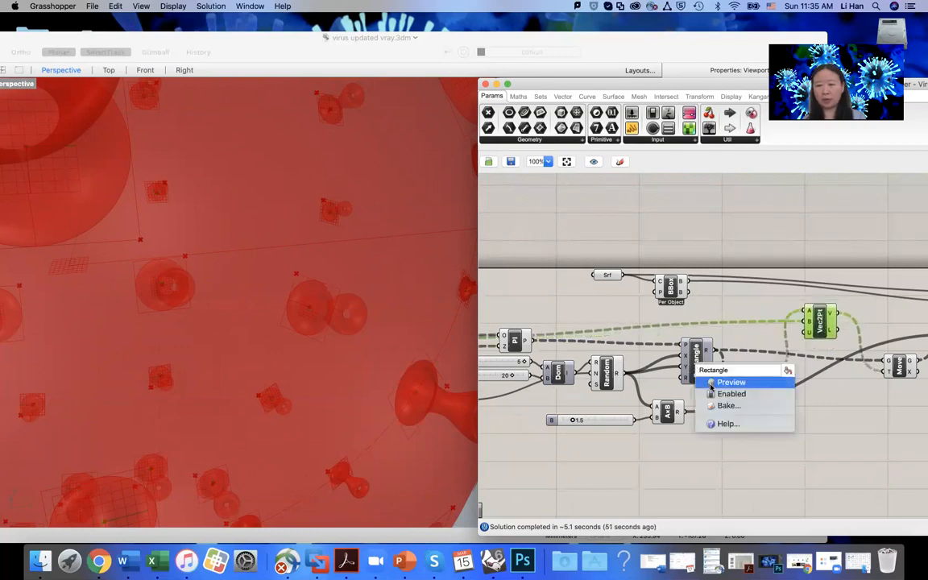
left_click(710, 386)
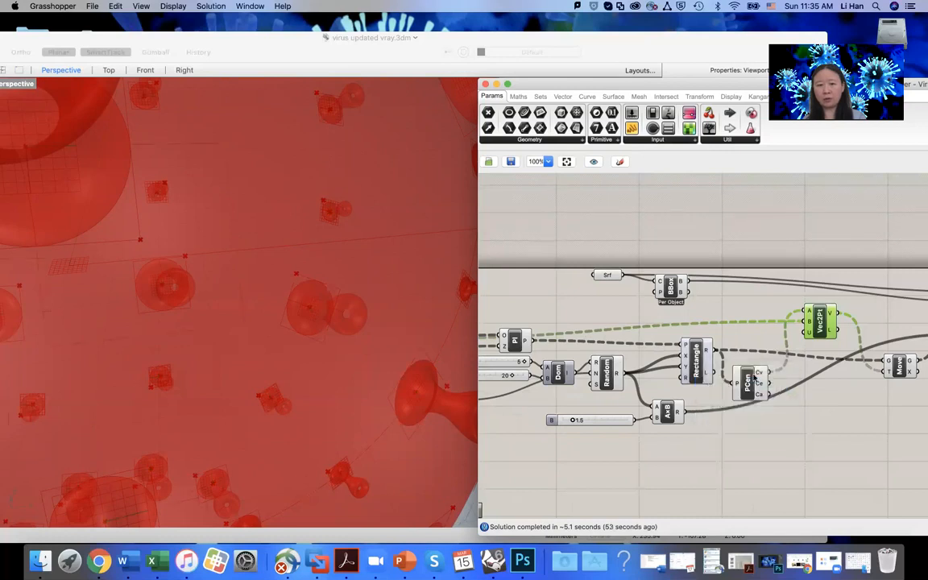
left_click(696, 362)
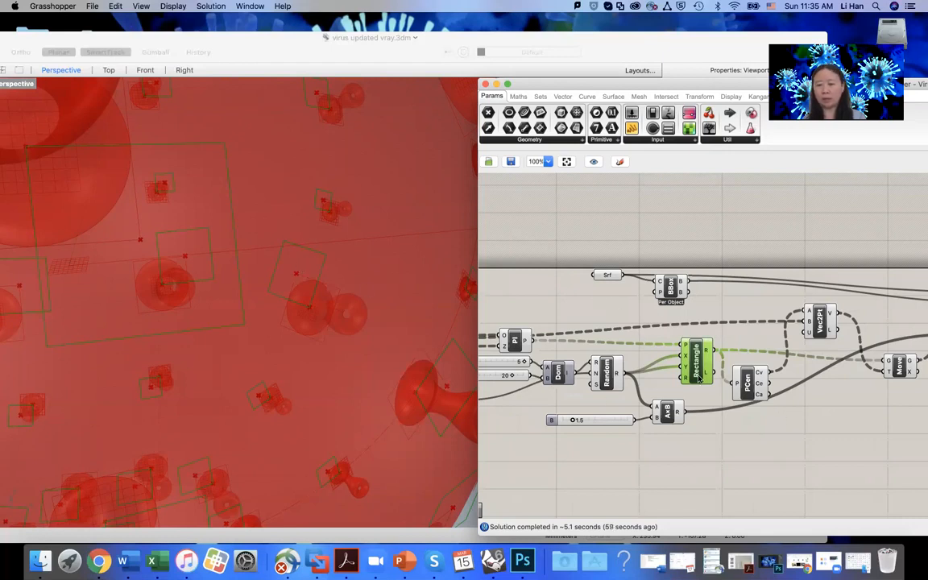
left_click_drag(700, 377, 697, 380)
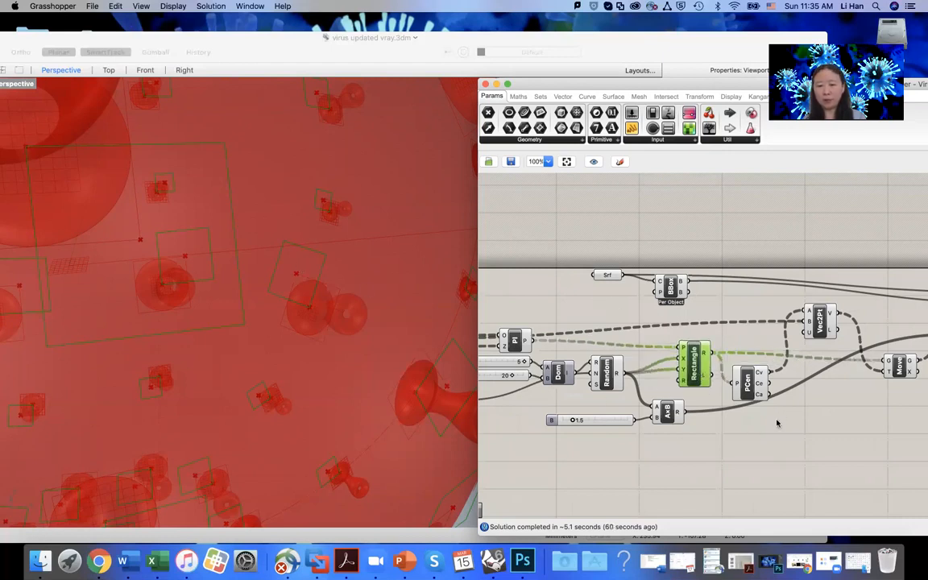
- Highlight the Sphere component and set its Radius slider to 68
scroll(808, 439, "down", 2)
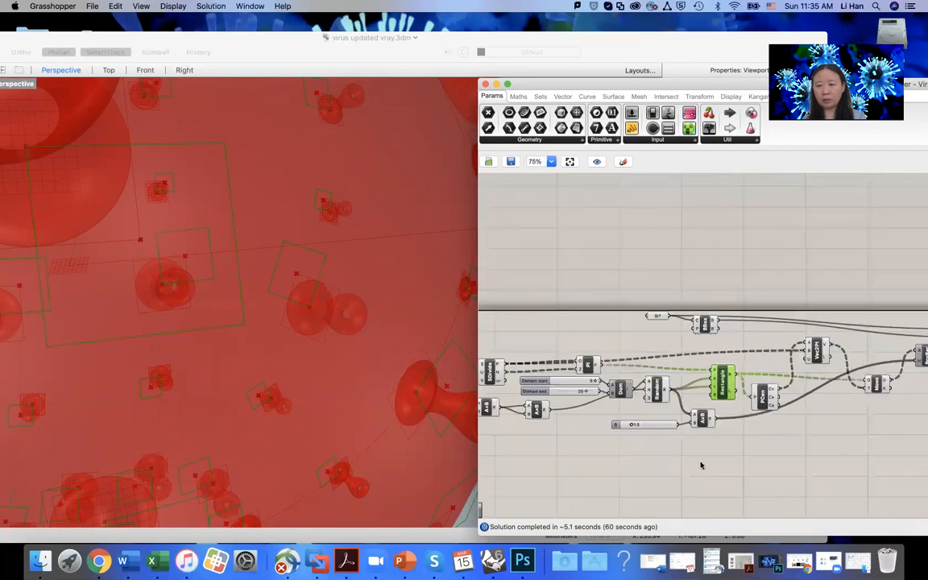
scroll(569, 467, "down", 3)
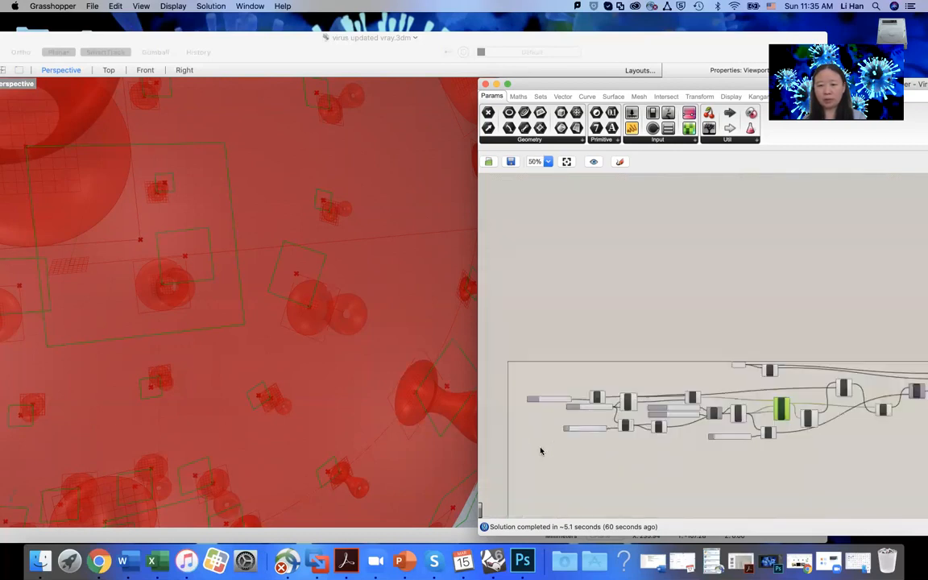
scroll(541, 451, "up", 4)
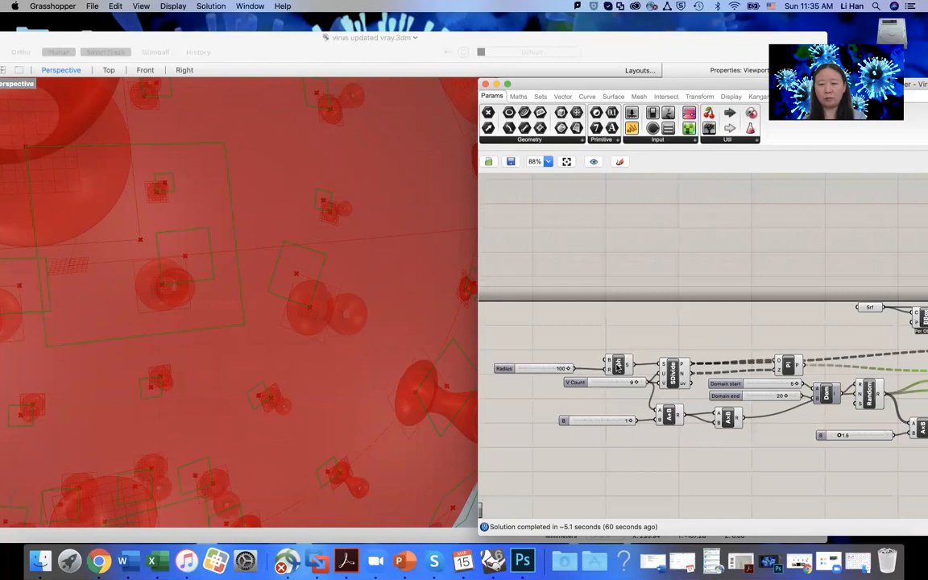
left_click(618, 367)
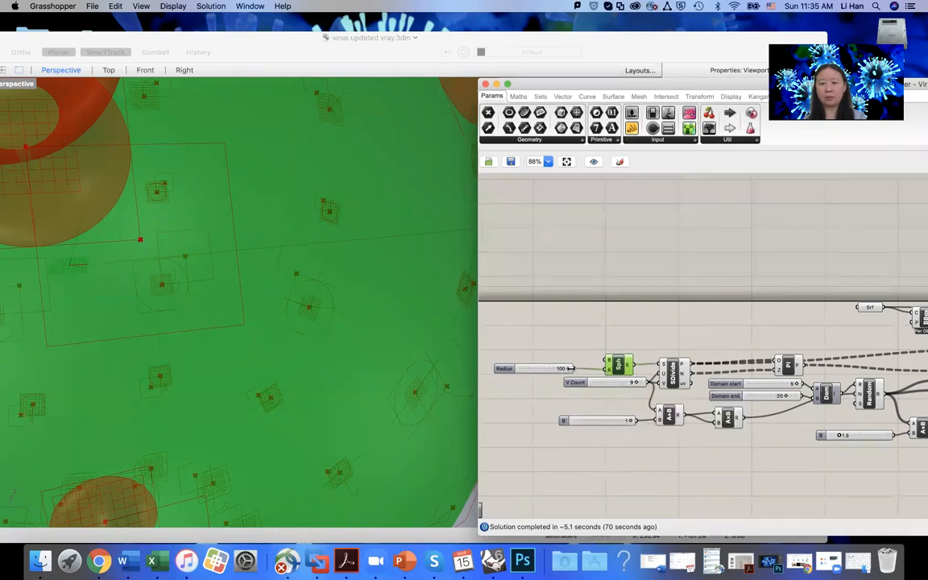
scroll(188, 313, "up", 6)
scroll(188, 312, "down", 10)
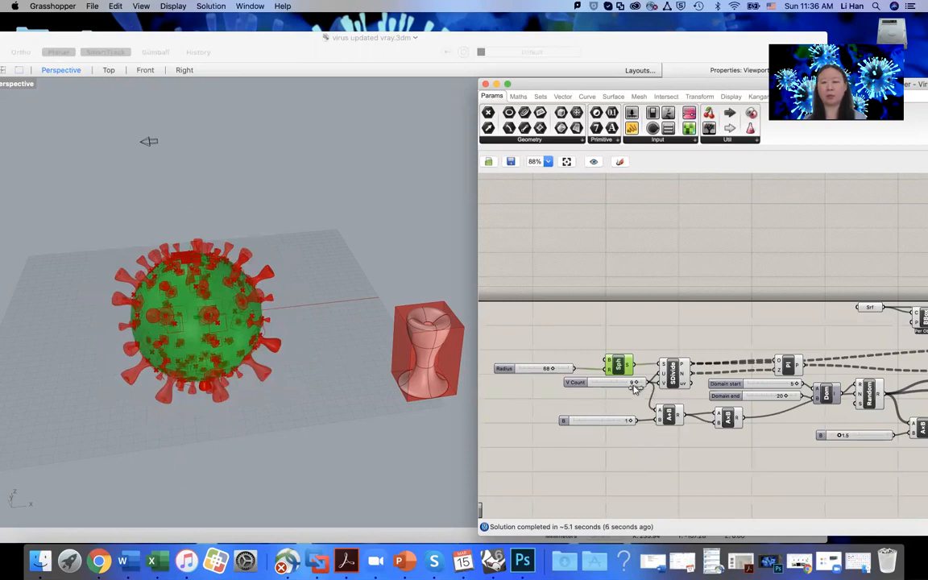
- Highlight the SDivide points and set the V Count slider to 5
left_click(673, 376)
scroll(201, 366, "up", 5)
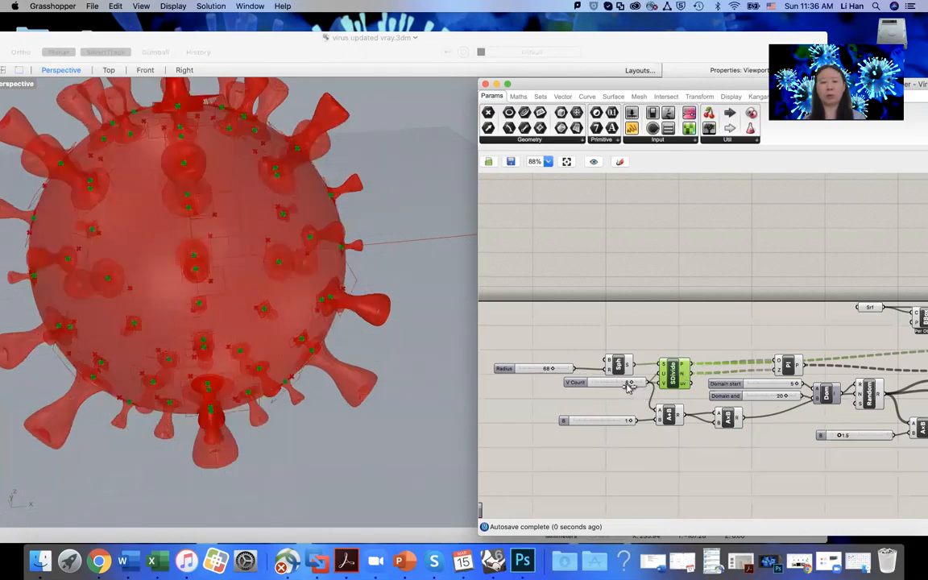
mouse_move(628, 388)
left_mouse_down()
mouse_move(604, 385)
mouse_move(615, 385)
left_mouse_up()
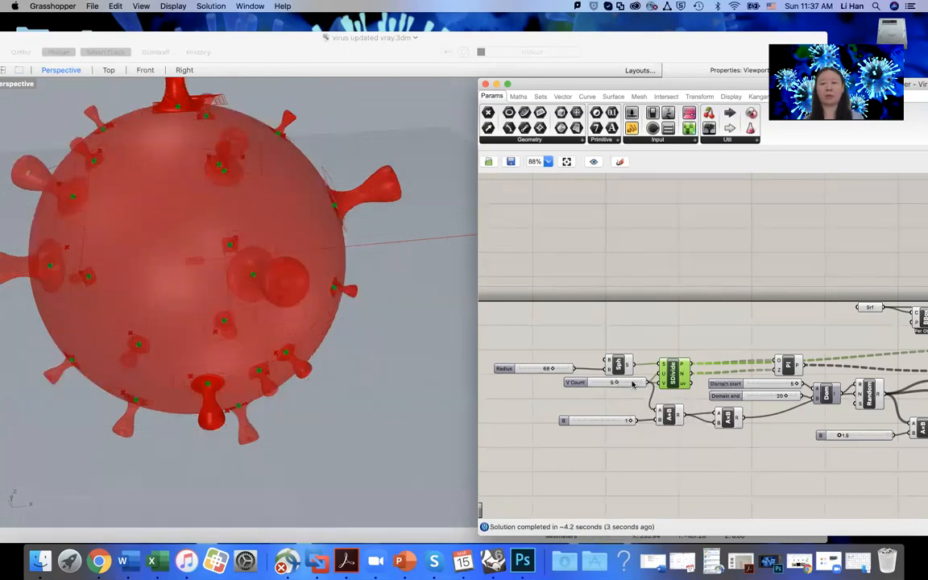
- Move the division count slider slightly down and away from SDivide, and highlight the SDivide points again
left_click_drag(633, 384, 616, 396)
scroll(597, 408, "up", 2)
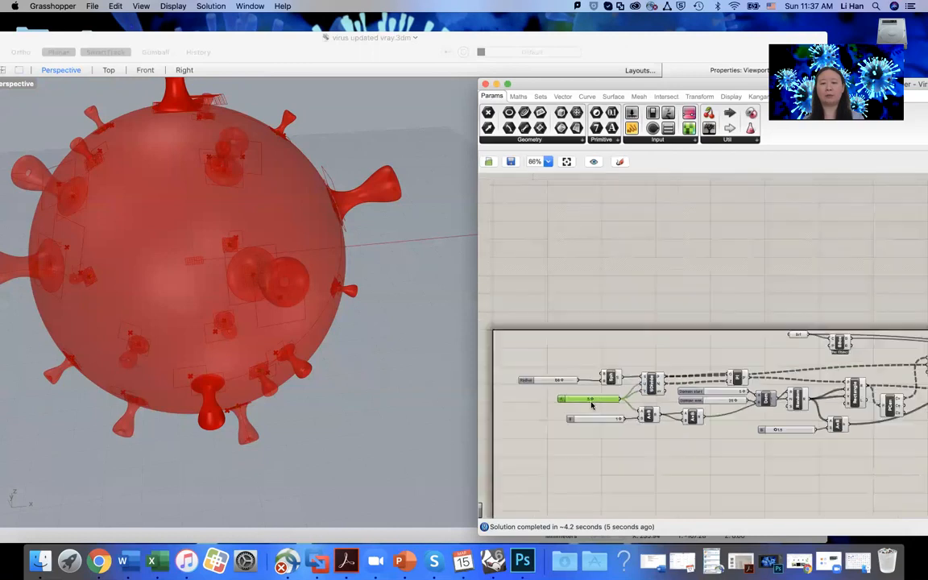
left_click(684, 373)
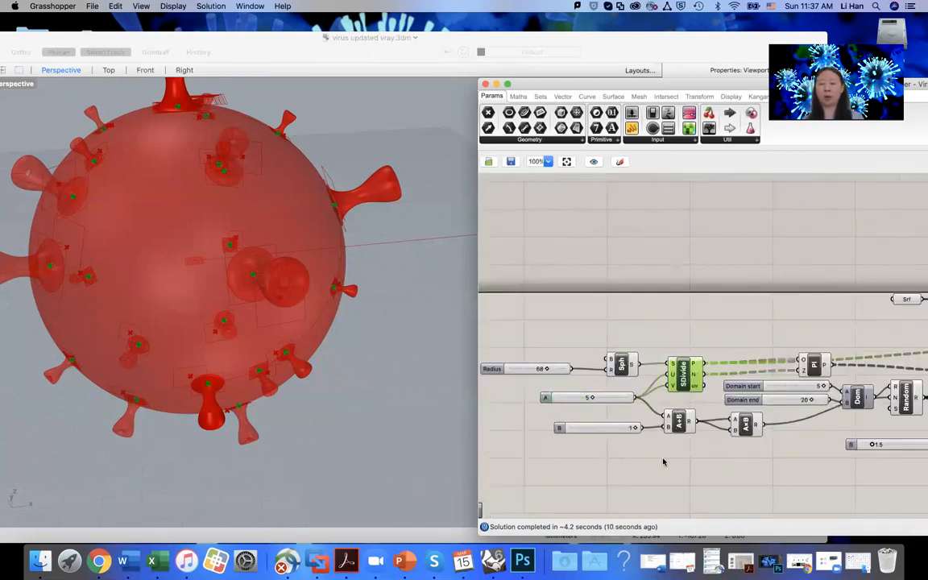
- Highlight the A+B component to examine how the division count feeds the addition and the A×B multiplication
scroll(631, 444, "down", 1)
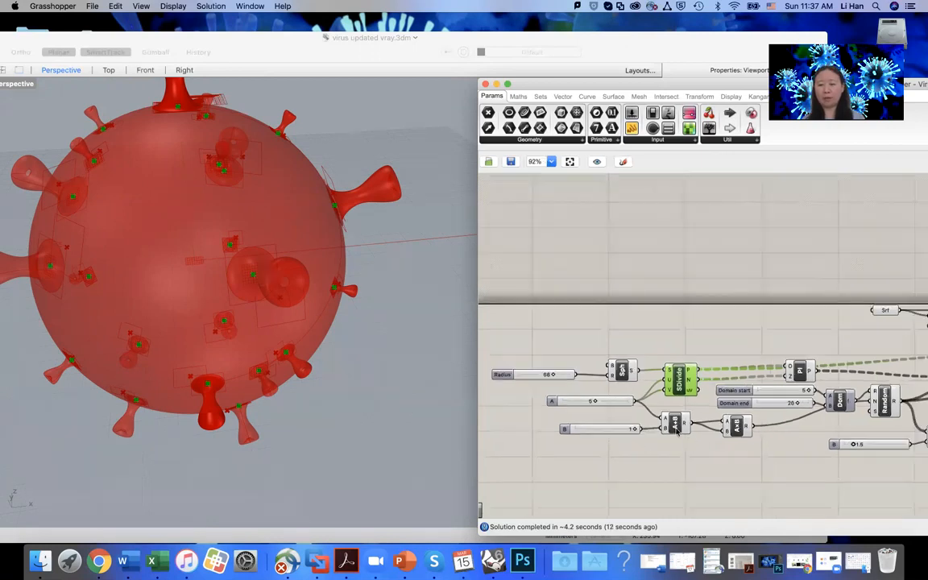
left_click(675, 423)
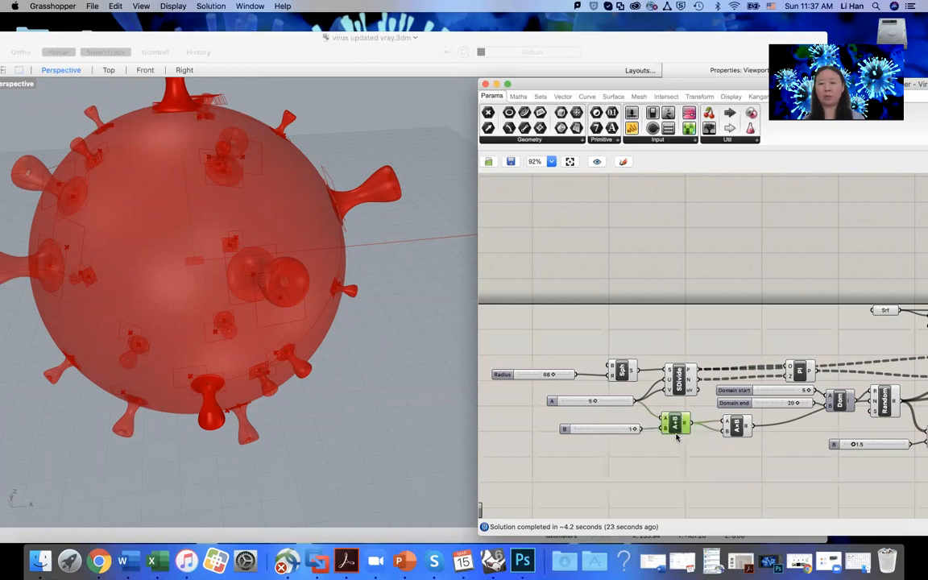
scroll(681, 432, "down", 1)
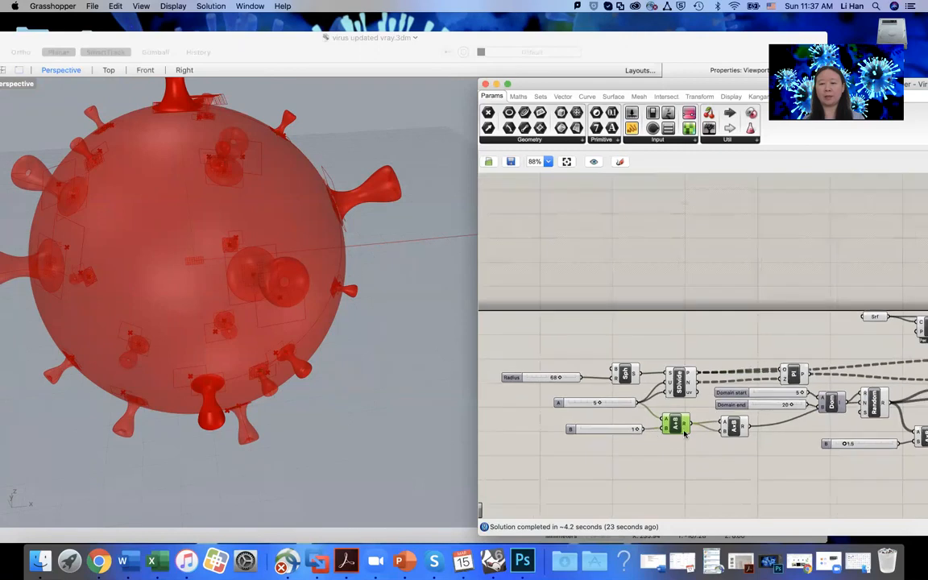
scroll(728, 450, "down", 5)
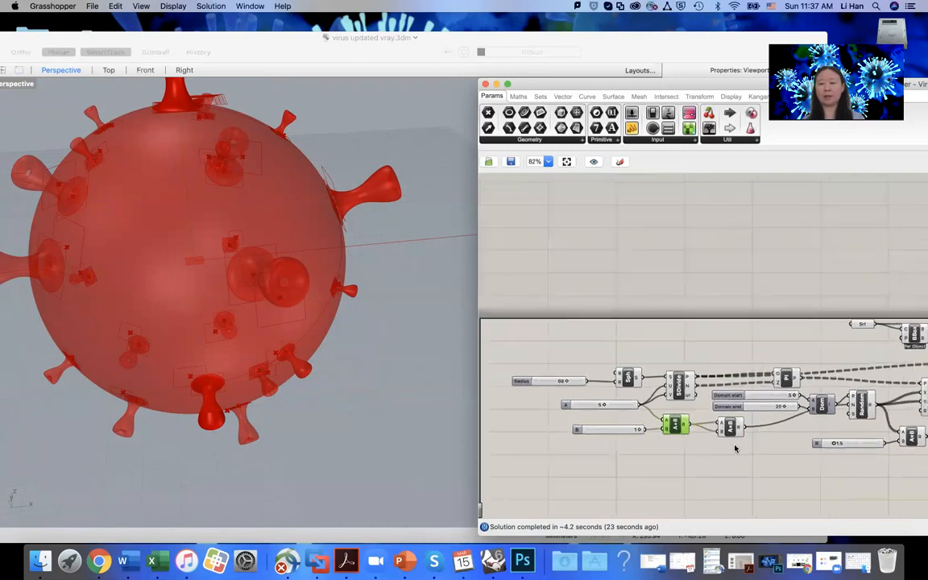
- Highlight the SDivide, A×B multiplication and Construct Domain components in turn to trace how the division count is calculated
scroll(709, 449, "down", 1)
scroll(707, 447, "up", 6)
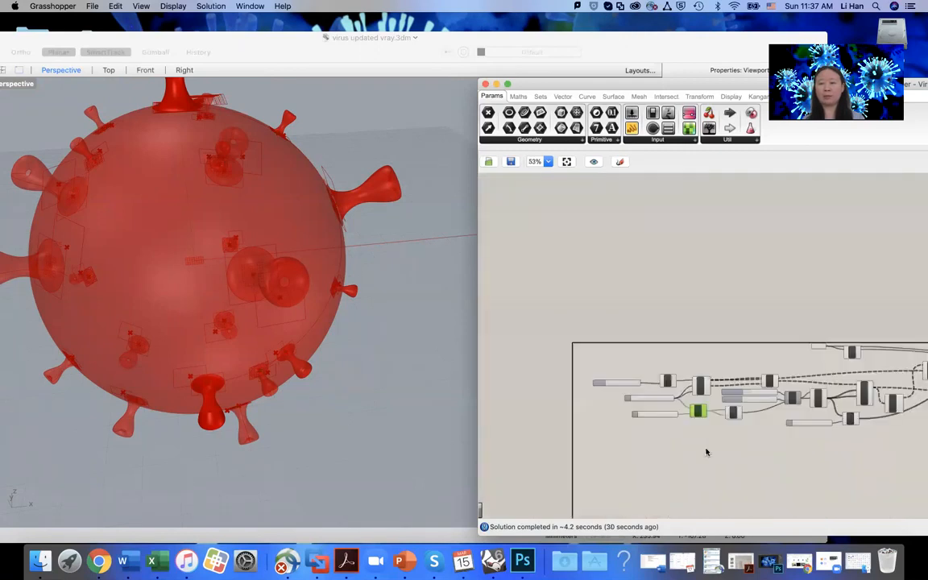
scroll(694, 386, "down", 1)
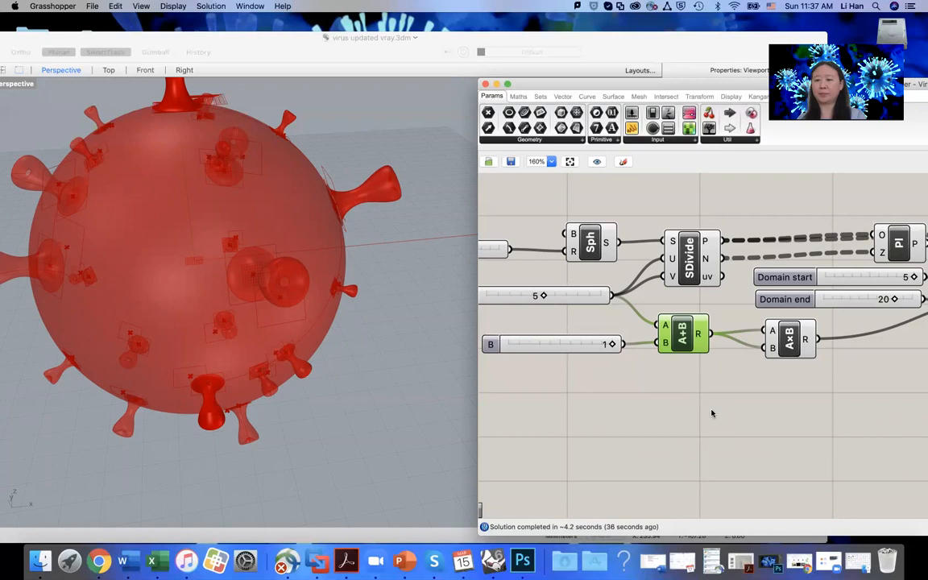
scroll(717, 407, "down", 2)
scroll(721, 399, "down", 2)
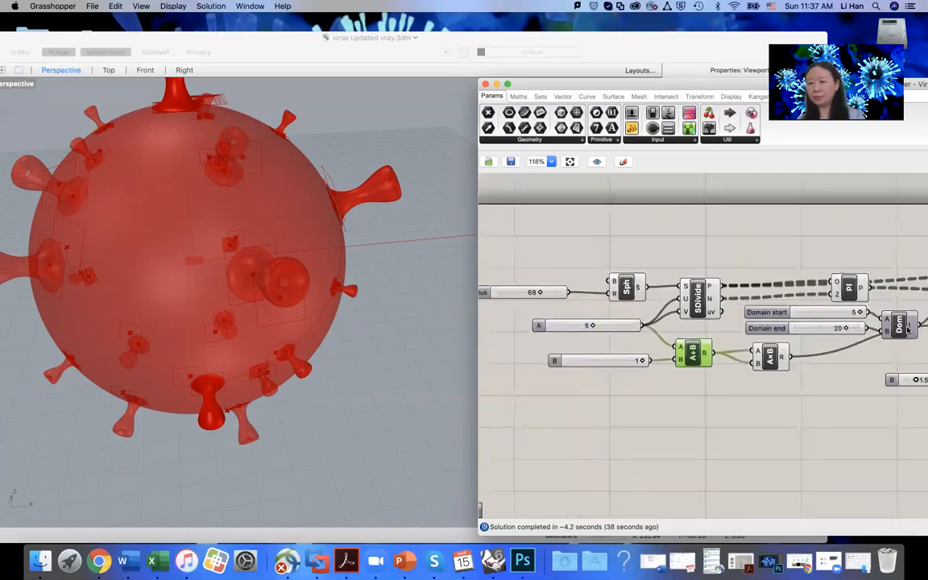
scroll(895, 378, "down", 1)
scroll(905, 328, "up", 1)
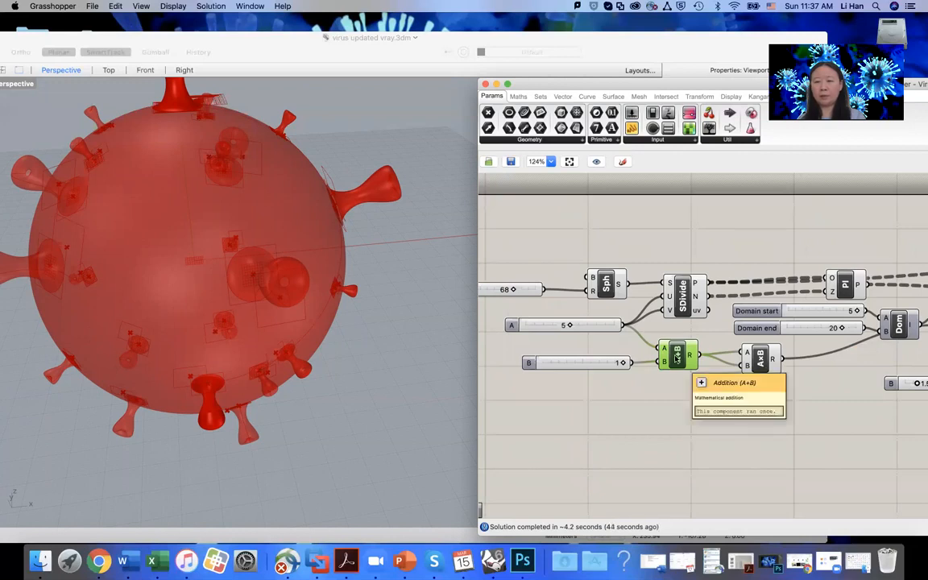
left_click(681, 300)
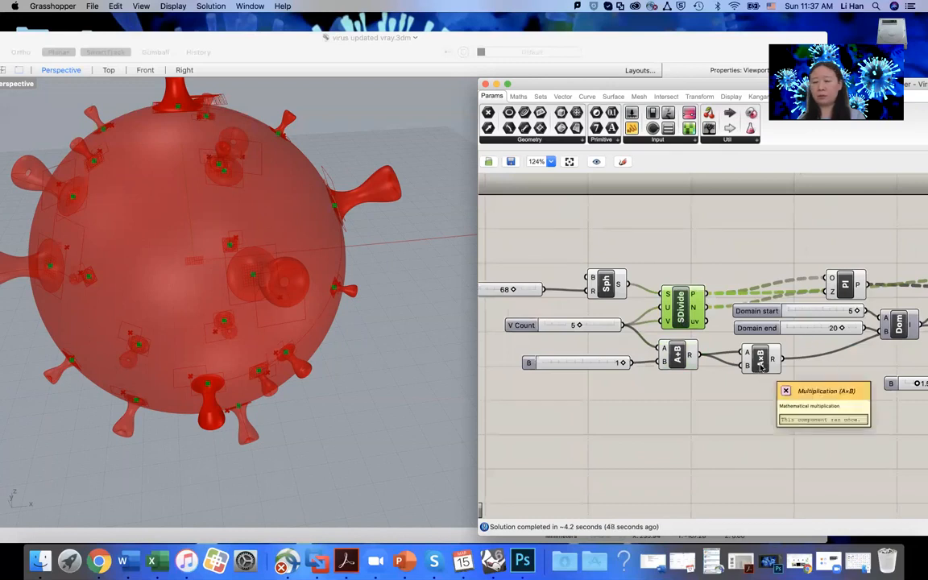
left_click(759, 370)
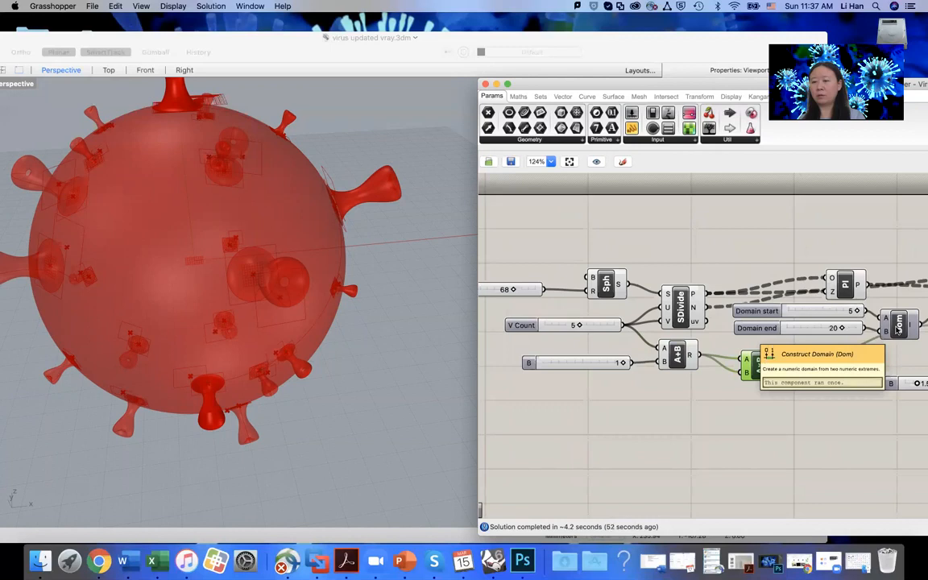
left_click(899, 325)
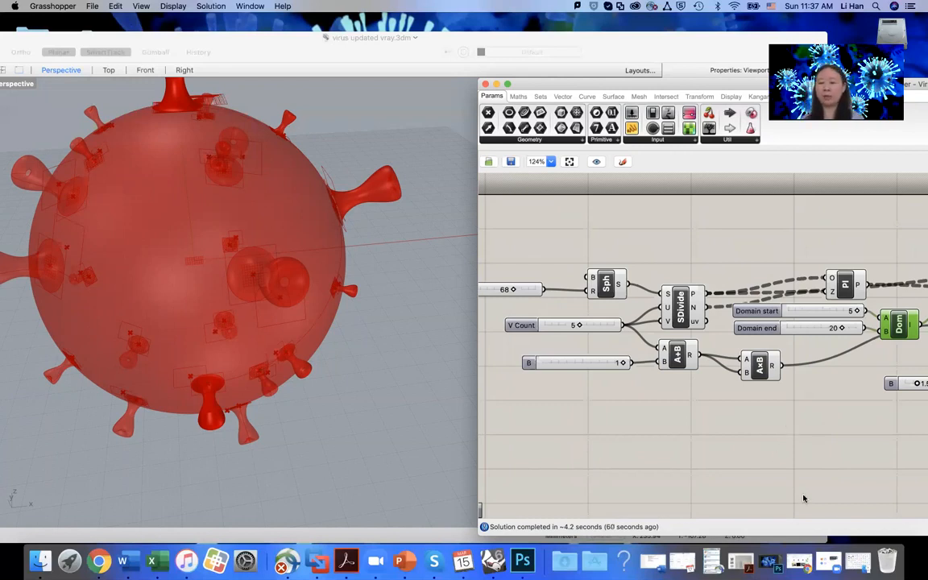
- Switch to Photoshop, create a new blank document, and sketch a red horizontal line divided into four segments by short ticks
left_click(523, 559)
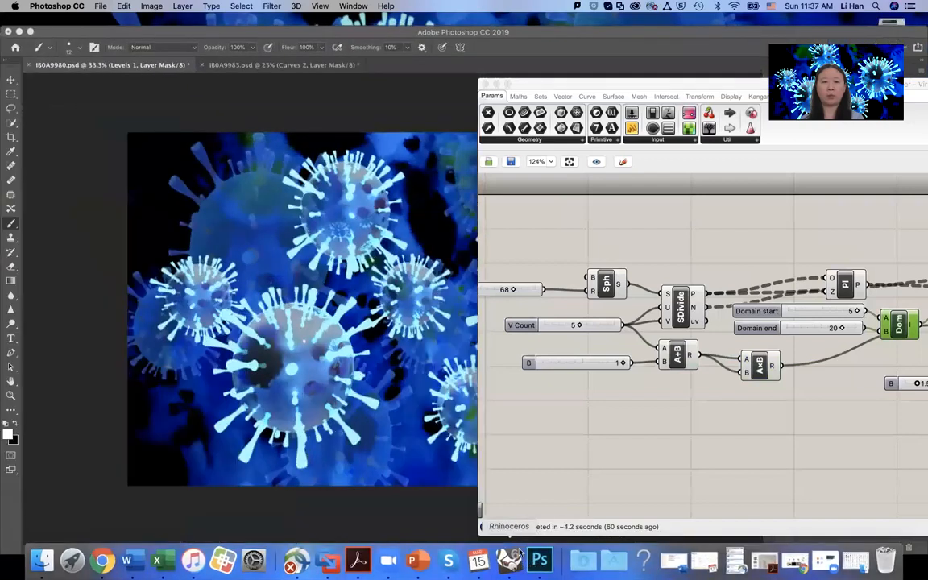
left_click(98, 7)
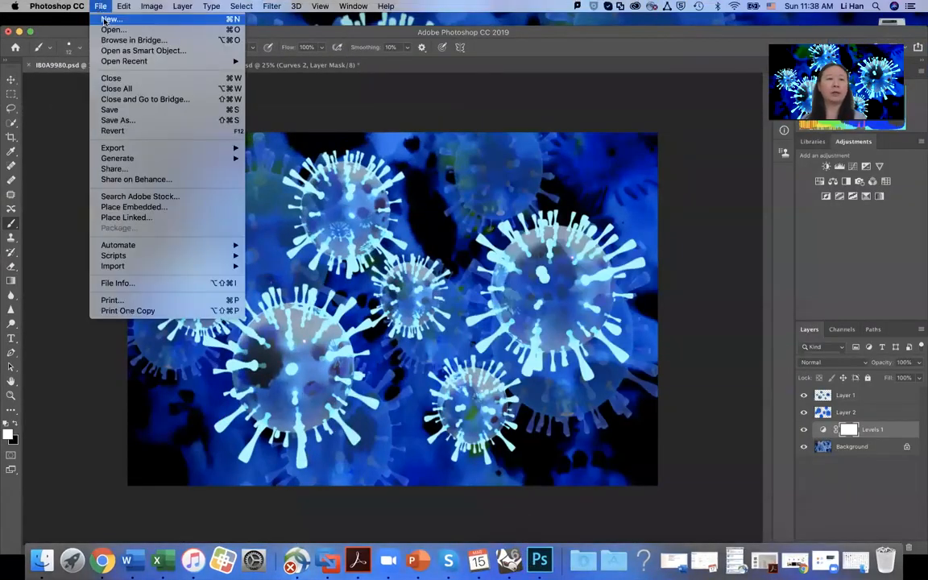
left_click(110, 18)
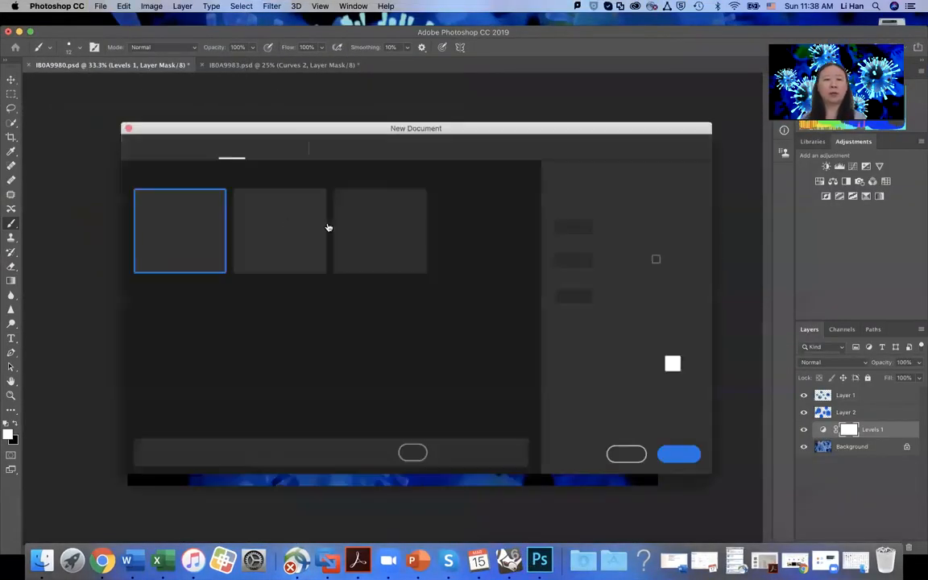
left_click(681, 455)
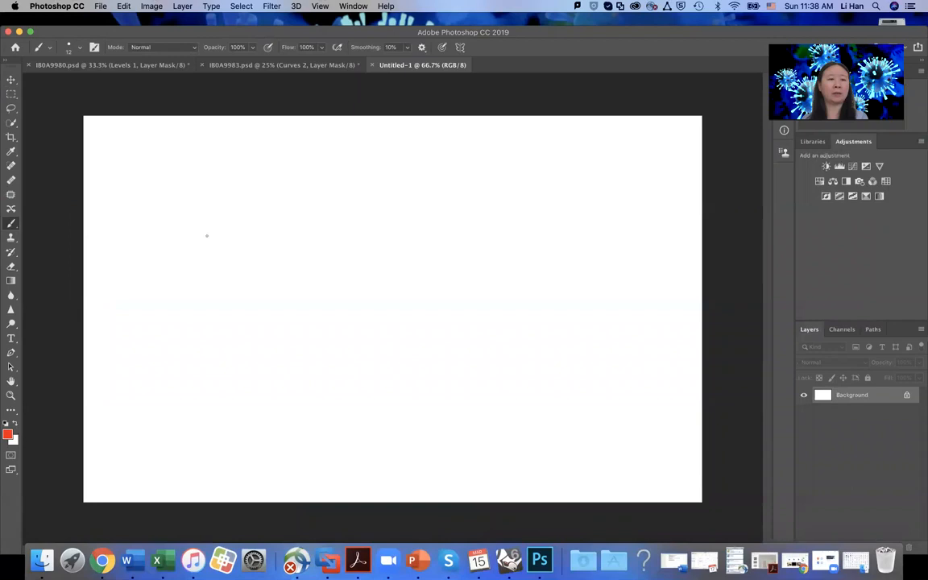
left_click_drag(246, 233, 520, 240)
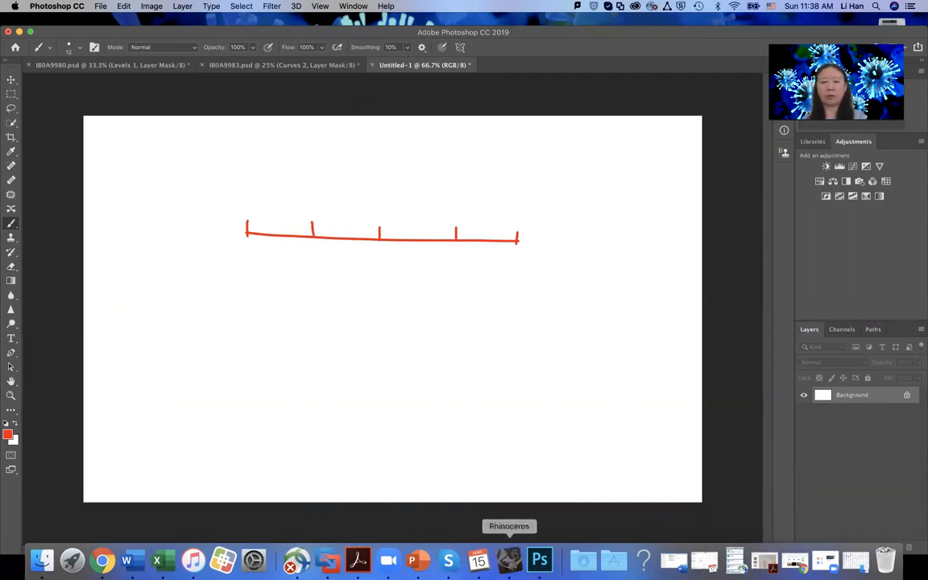
- Switch back to Grasshopper in Rhinoceros and shift the A+B component slightly down and the A×B component beside it slightly left
left_click(510, 558)
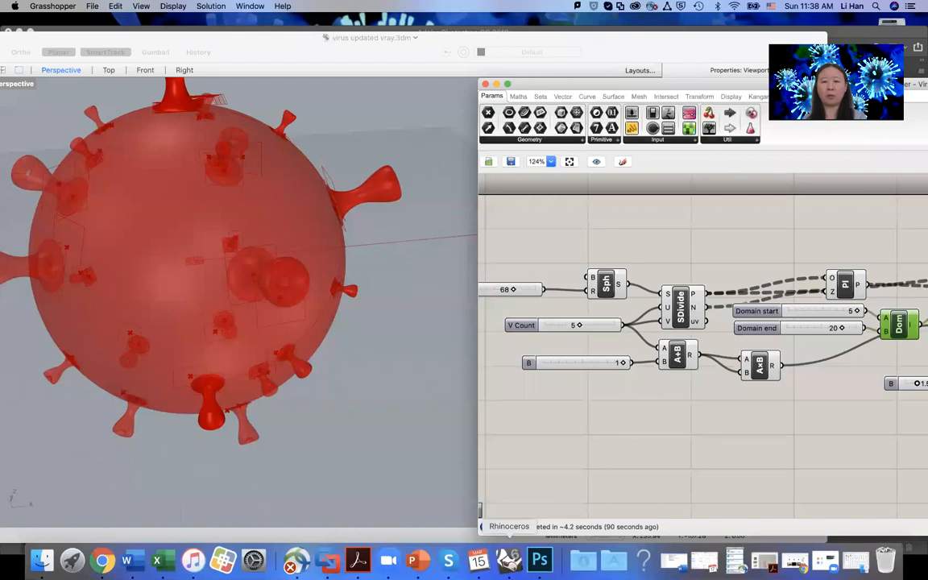
left_click(673, 370)
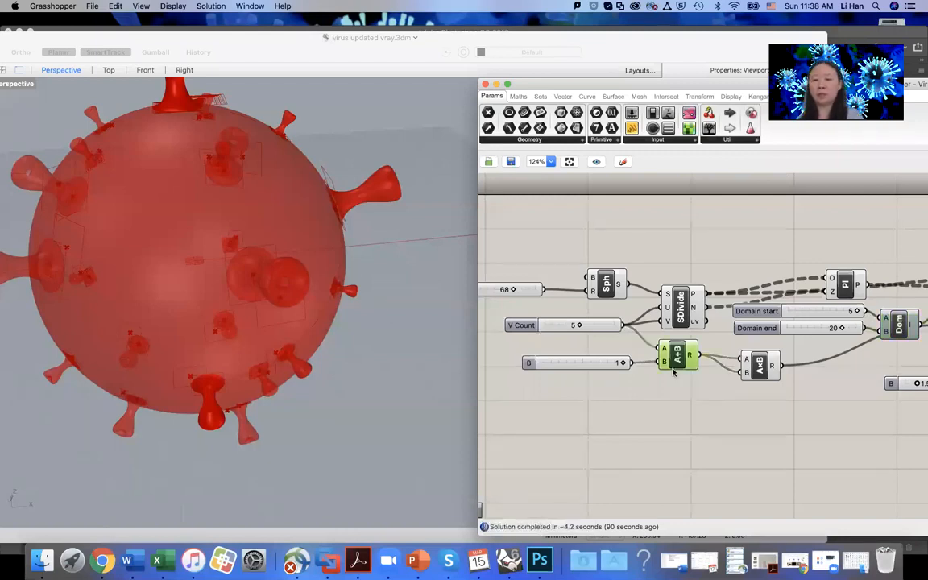
left_click_drag(673, 370, 670, 380)
left_click(755, 367)
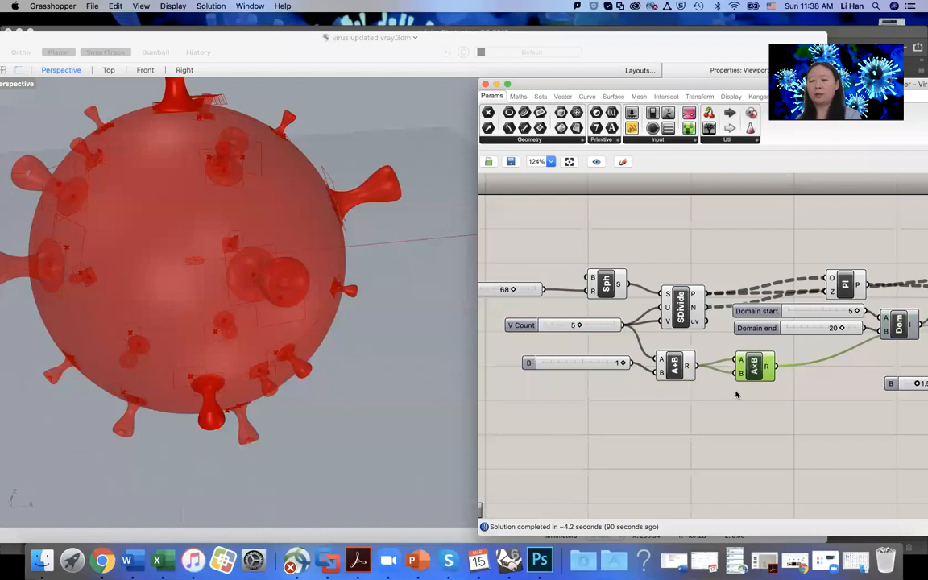
- Highlight the SDivide points, and move the Plane Normal component up, clear of the Domain sliders
scroll(653, 396, "down", 3)
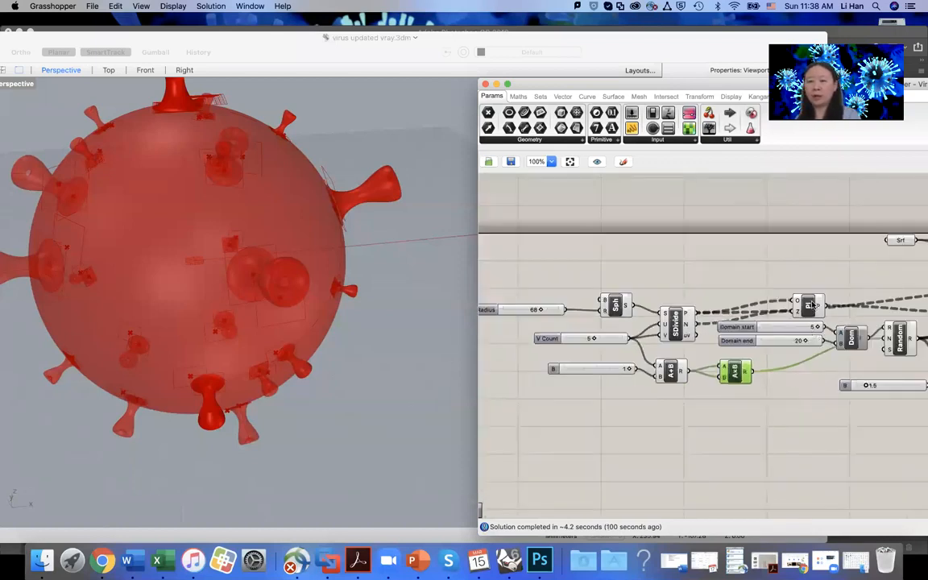
left_click(687, 320)
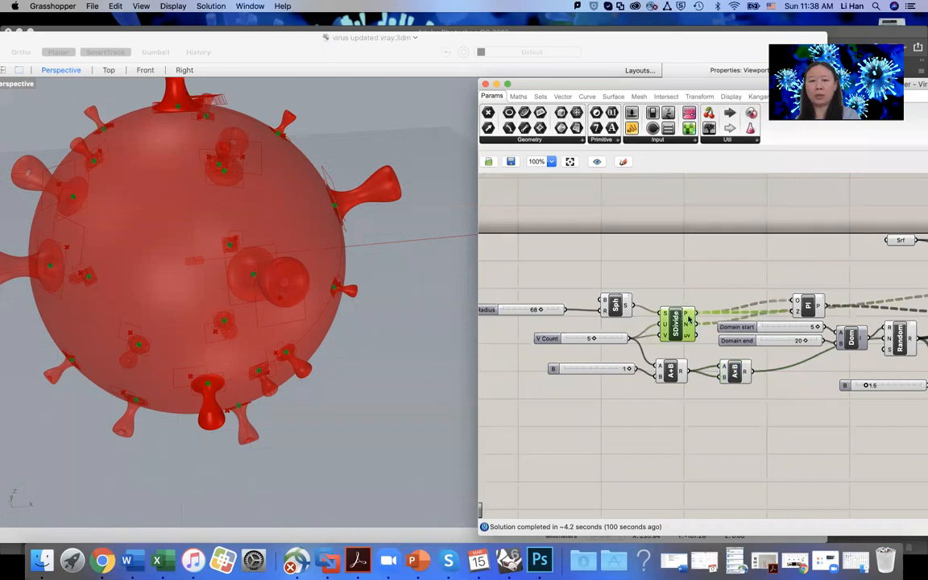
left_click(808, 307)
left_click_drag(808, 307, 798, 278)
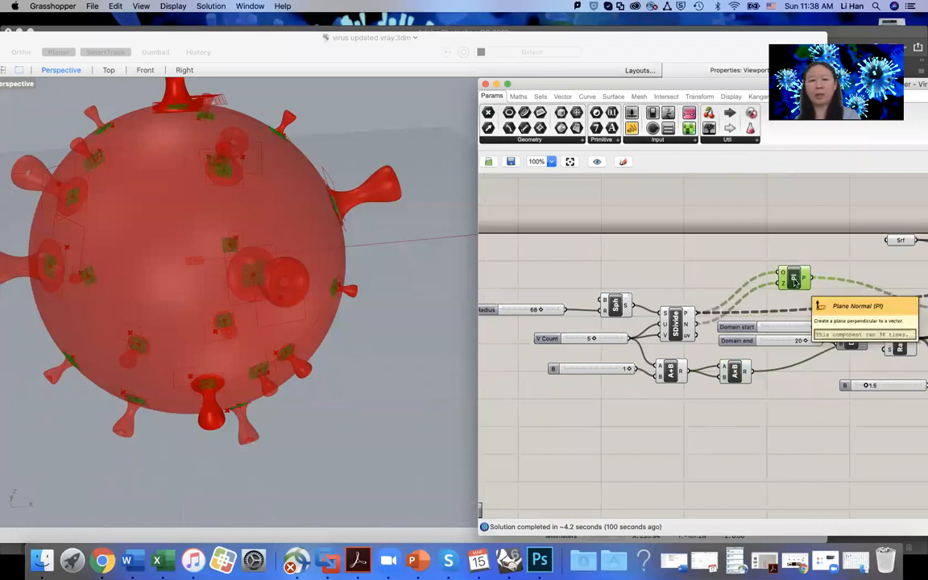
- Compare the SDivide points with the Plane Normal planes in a close-up of the sphere's surface
left_click(677, 323)
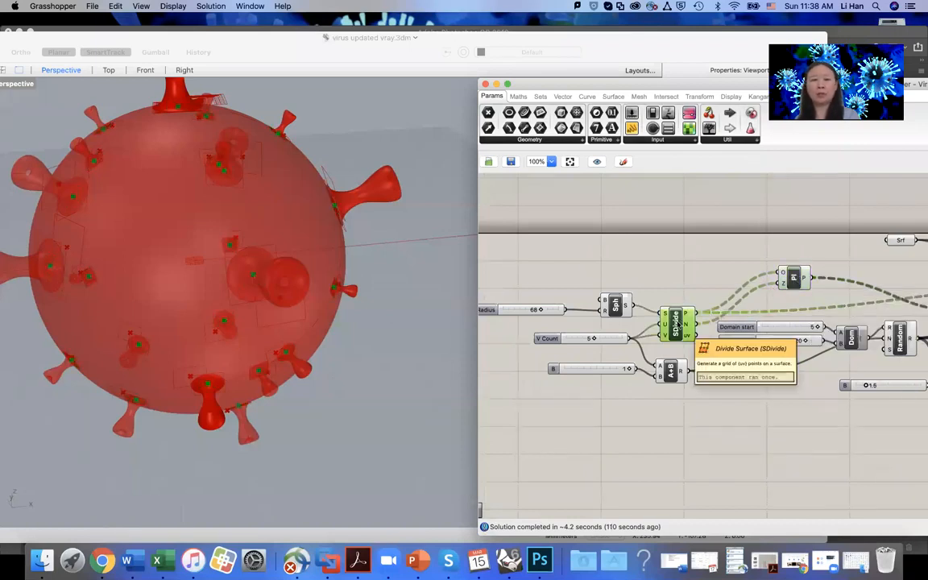
scroll(256, 281, "up", 5)
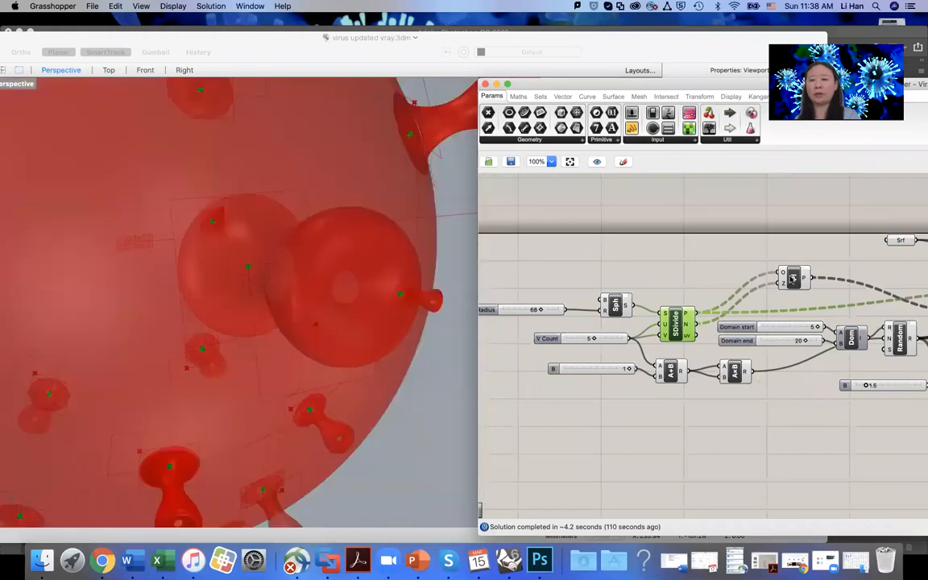
left_click(793, 278)
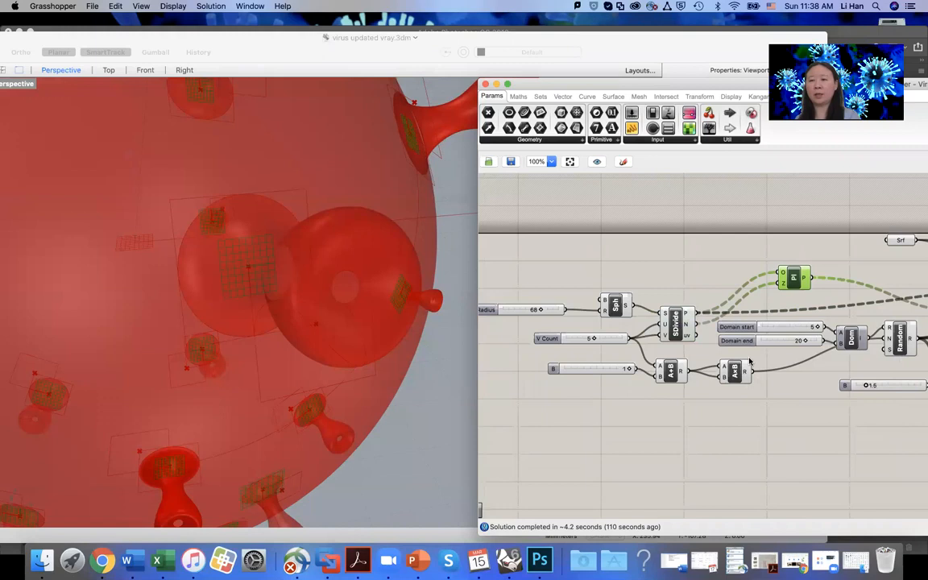
- Examine how the SDivide points and normals feed the origin and Z-axis inputs of the Plane Normal component
scroll(647, 386, "up", 2)
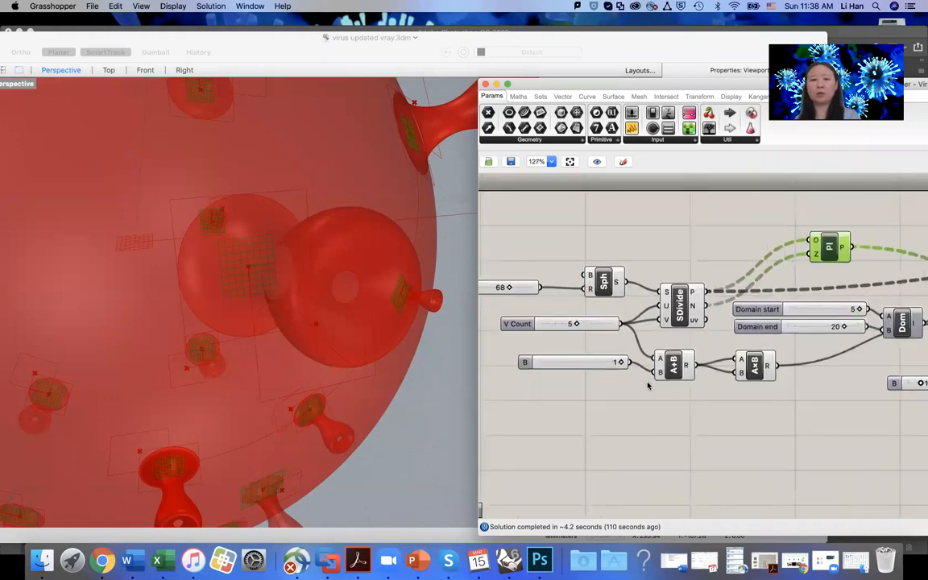
scroll(648, 386, "down", 2)
scroll(655, 376, "down", 1)
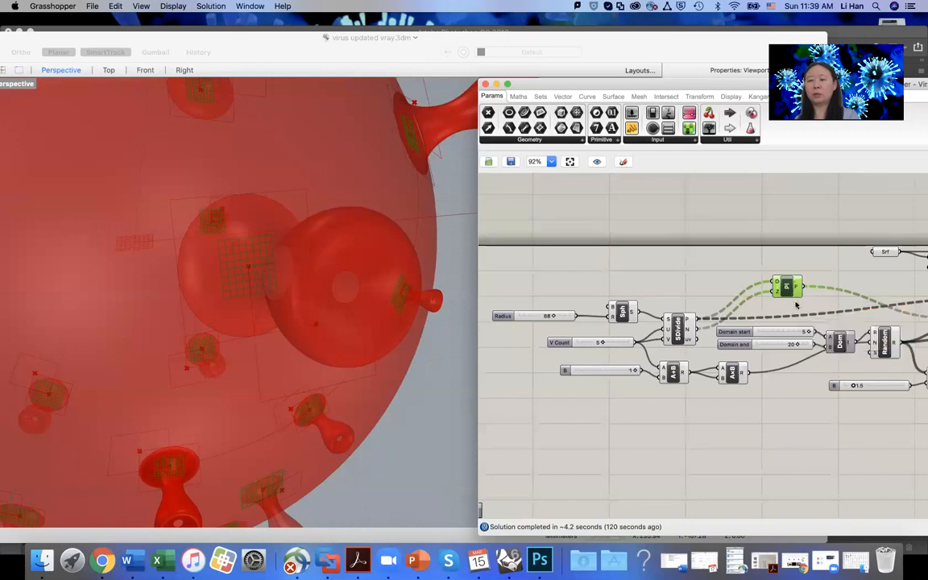
scroll(787, 290, "down", 1)
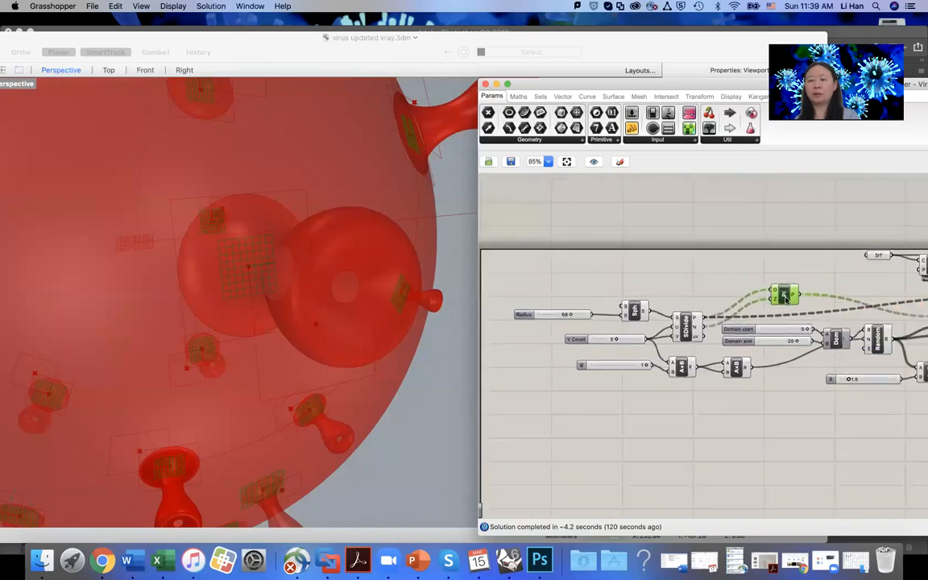
scroll(787, 299, "up", 3)
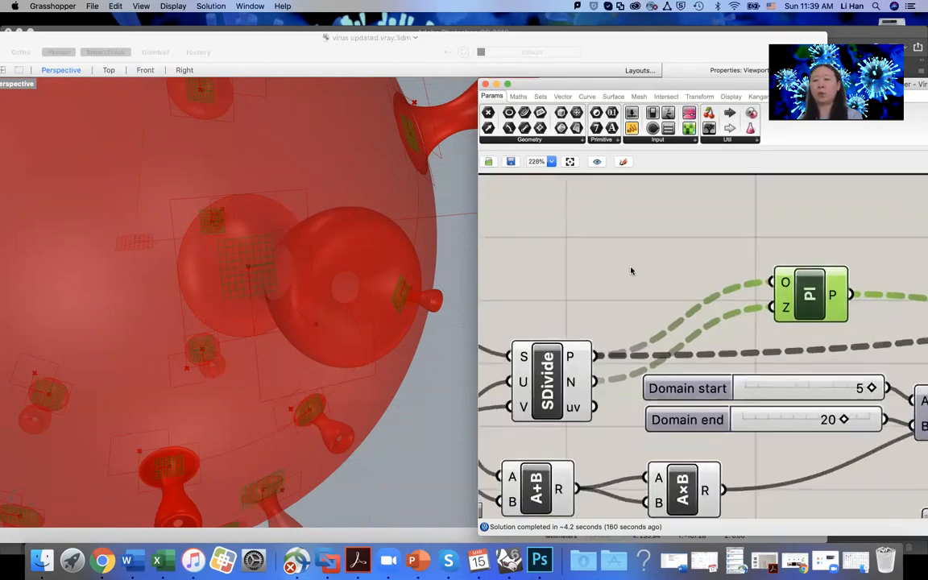
scroll(631, 272, "down", 5)
scroll(697, 379, "down", 2)
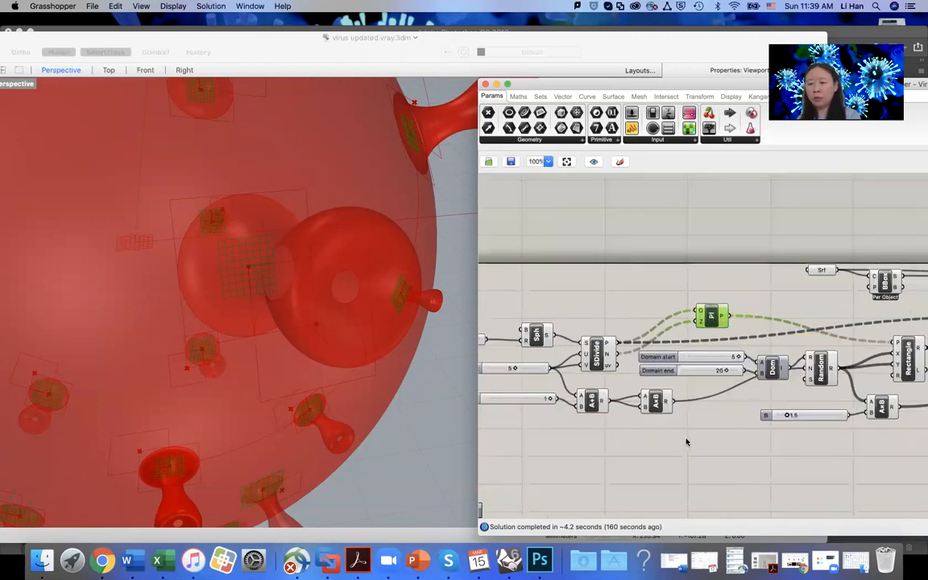
scroll(686, 431, "down", 2)
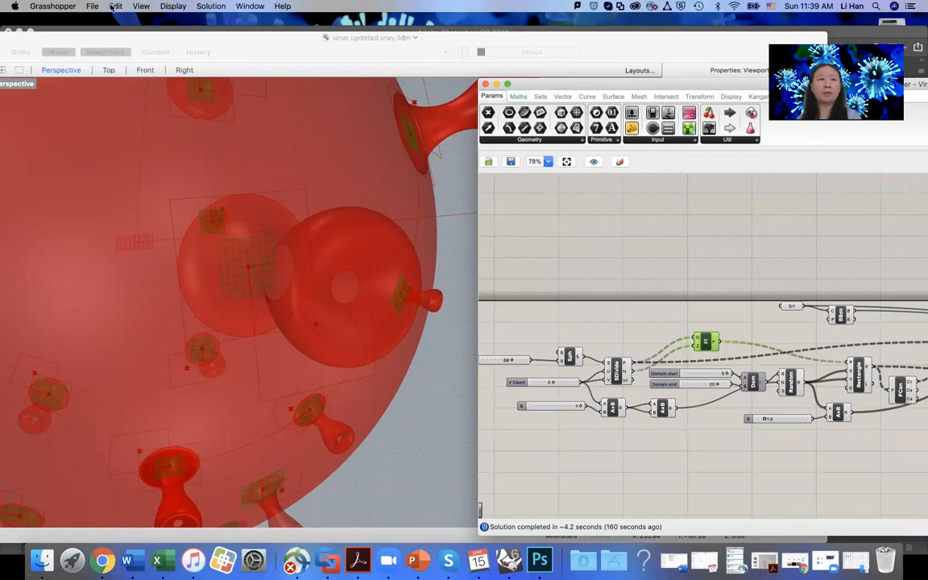
left_click(140, 6)
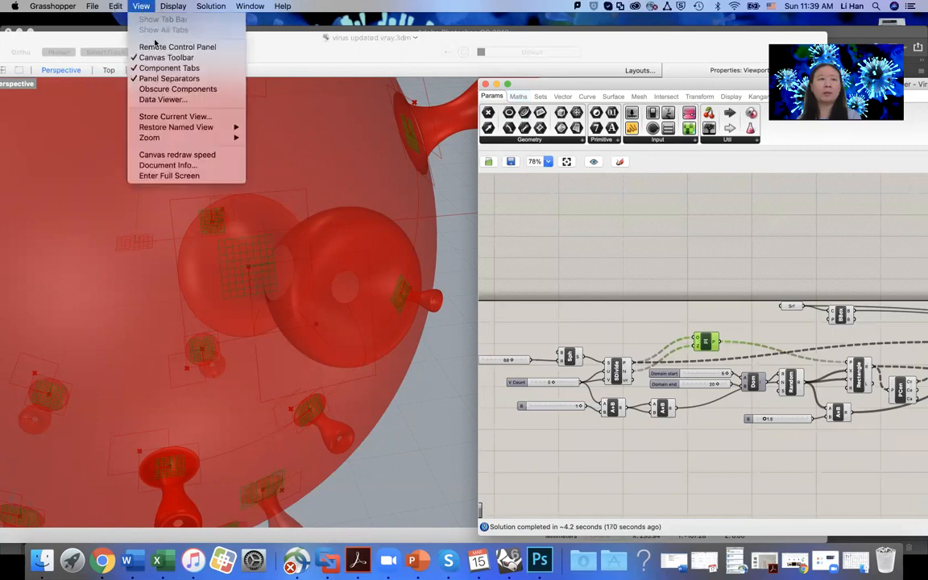
left_click(658, 247)
left_click(705, 279)
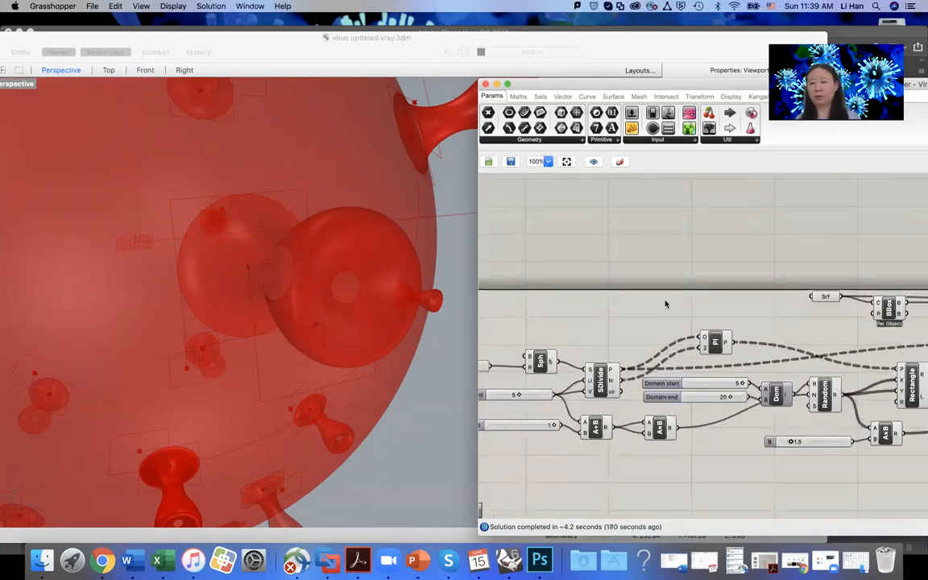
- Move the Vec2Pt component slightly left, closer to the PCen component that feeds it
scroll(871, 392, "down", 5)
right_click_drag(871, 392, 787, 345)
scroll(703, 323, "up", 4)
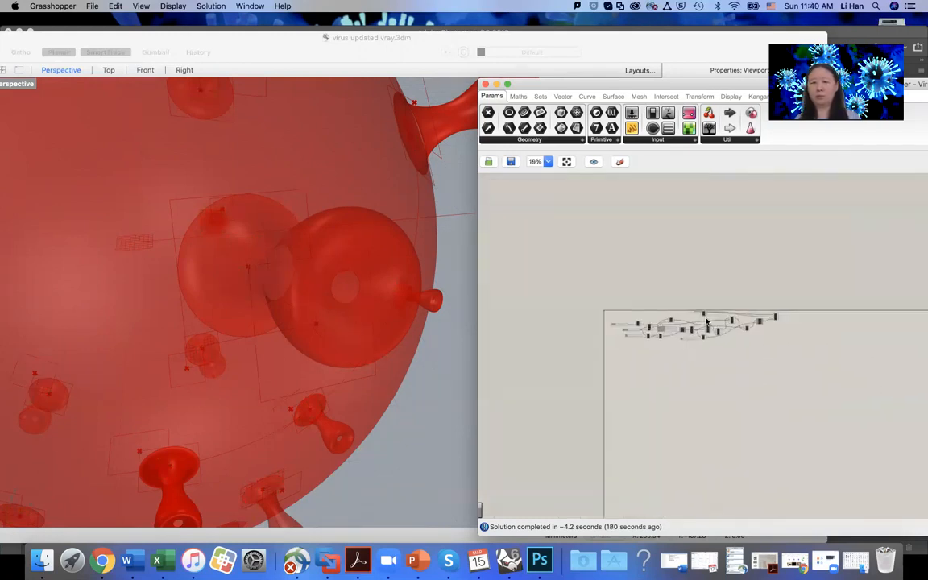
scroll(627, 352, "up", 3)
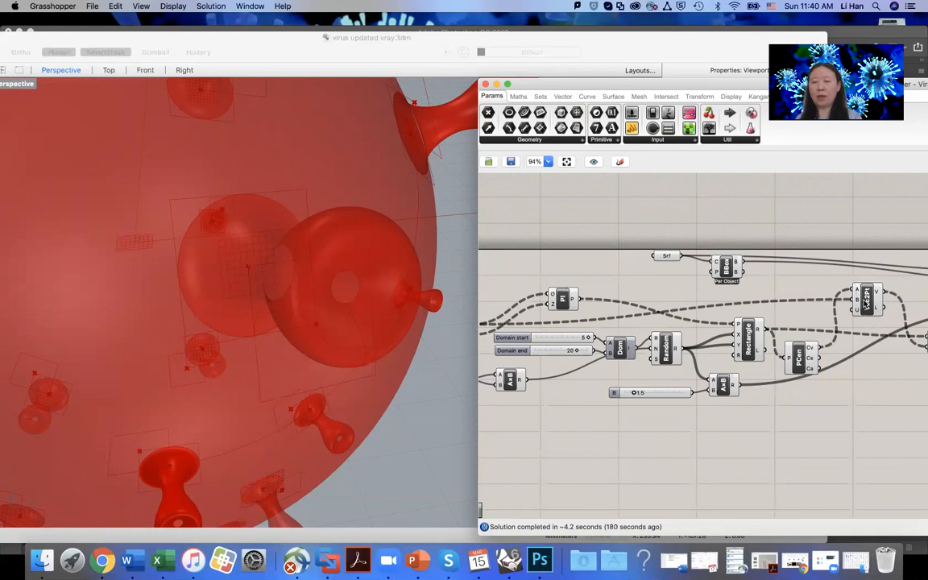
left_click(868, 299)
left_click_drag(869, 299, 859, 301)
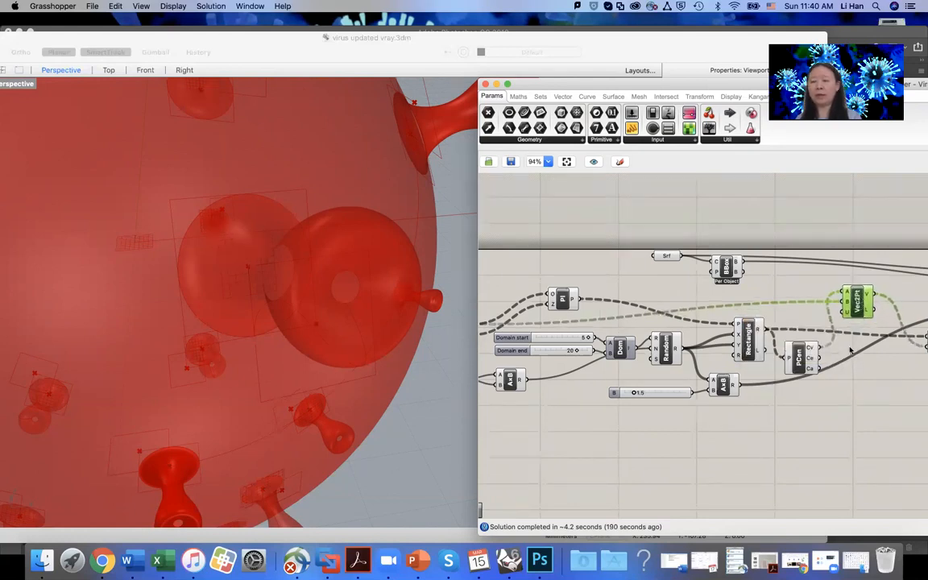
- Highlight the rectangles on the sphere and move the Rectangle component left, away from PCen
left_click(749, 342)
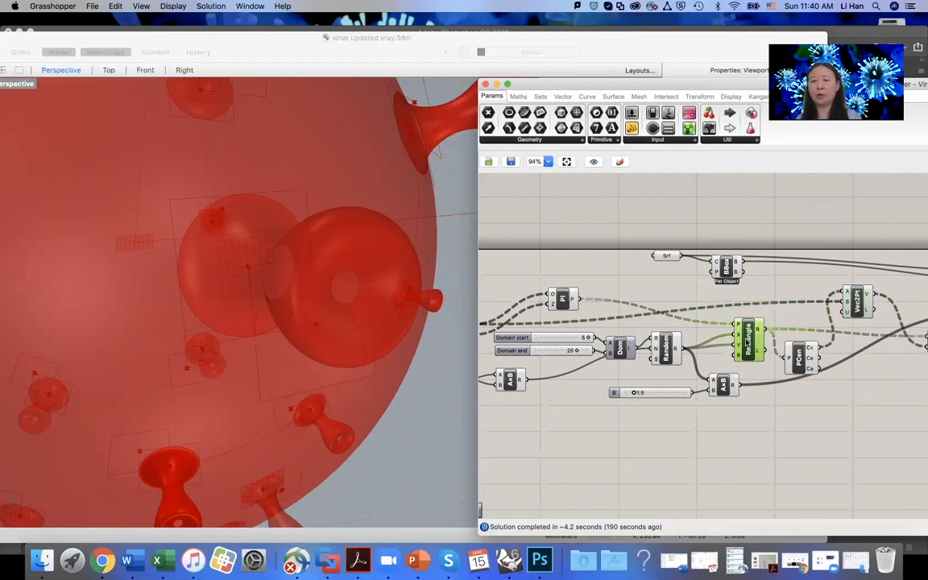
left_click_drag(749, 342, 740, 343)
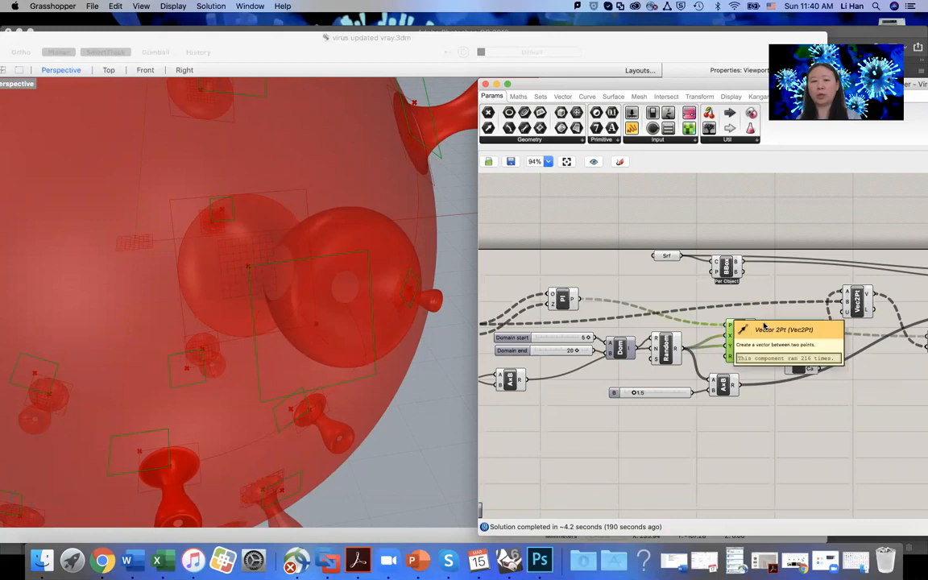
left_click_drag(746, 343, 732, 343)
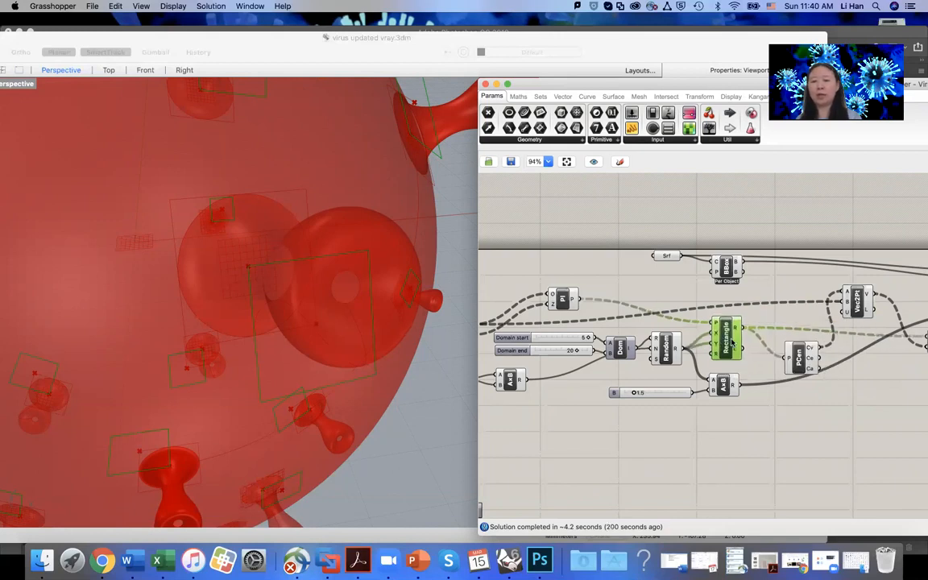
- Compare the highlighted rectangles with the PCen center points on the sphere and move PCen slightly closer to the Rectangle component
left_click(800, 363)
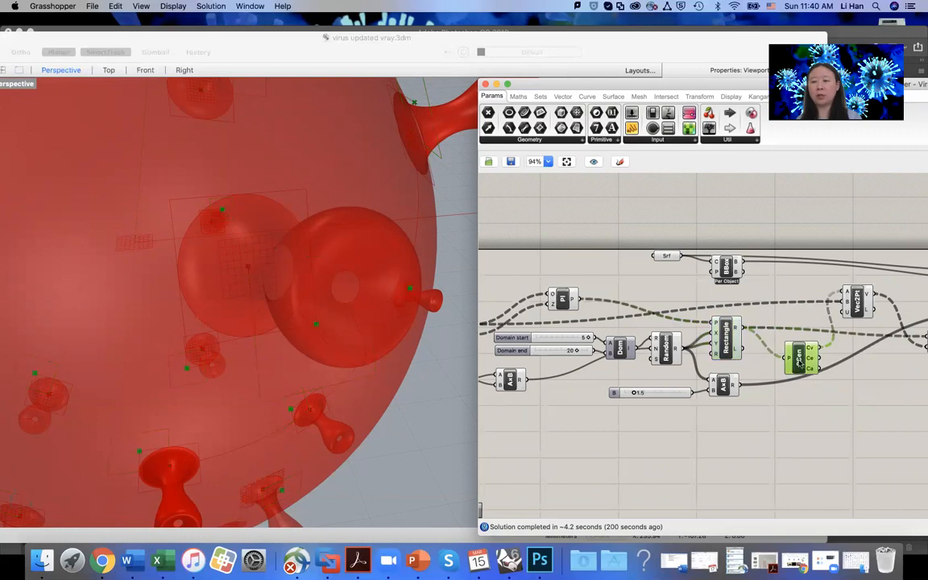
left_click(726, 342)
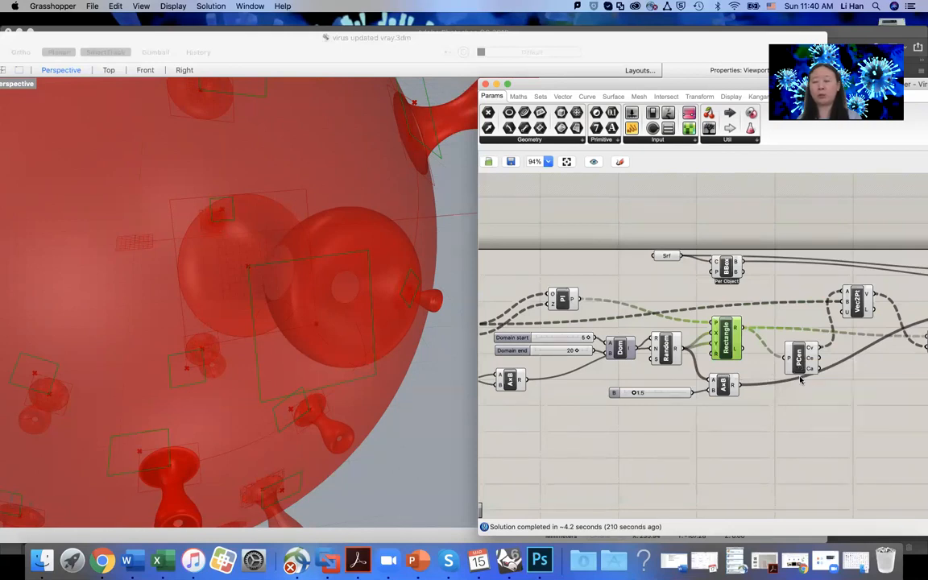
left_click_drag(800, 363, 794, 360)
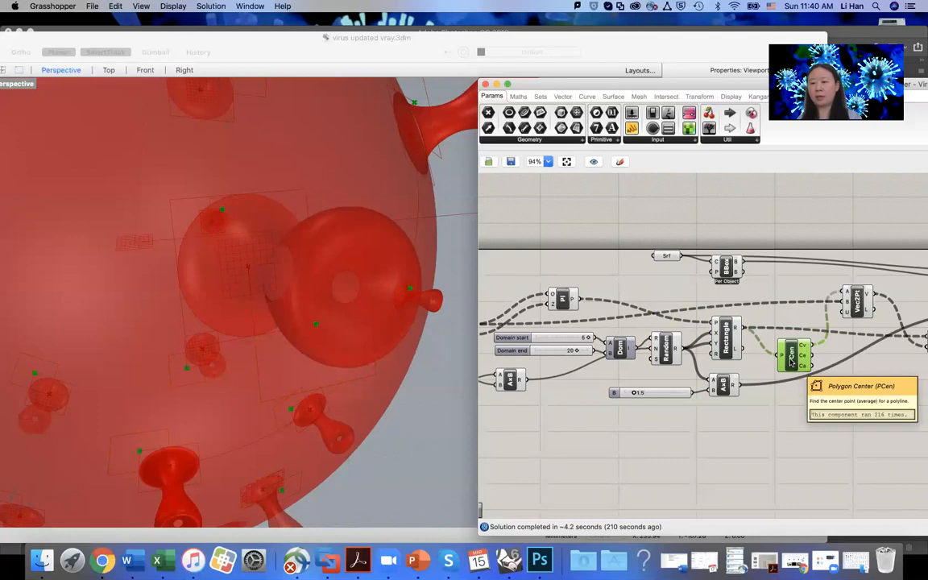
scroll(793, 362, "up", 1)
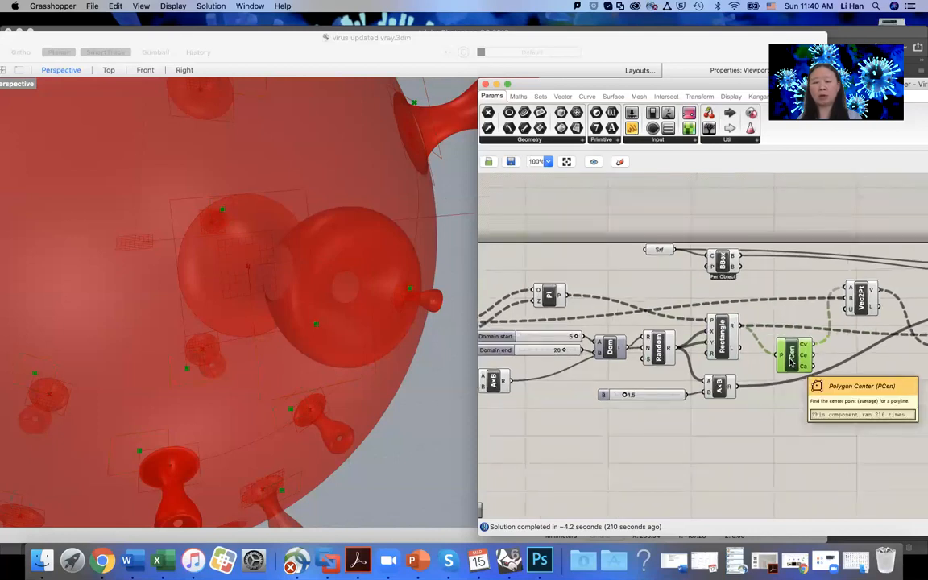
scroll(376, 323, "up", 4)
scroll(375, 323, "down", 5)
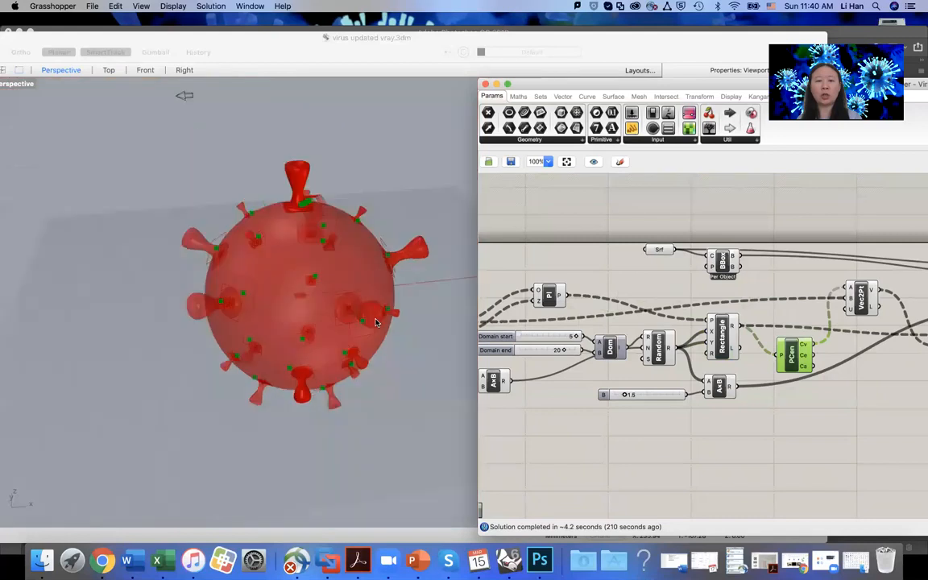
- Switch to Rhino, restore the four-viewport layout and shift its window right to uncover the drawing tools
left_click(15, 85)
double_click(15, 85)
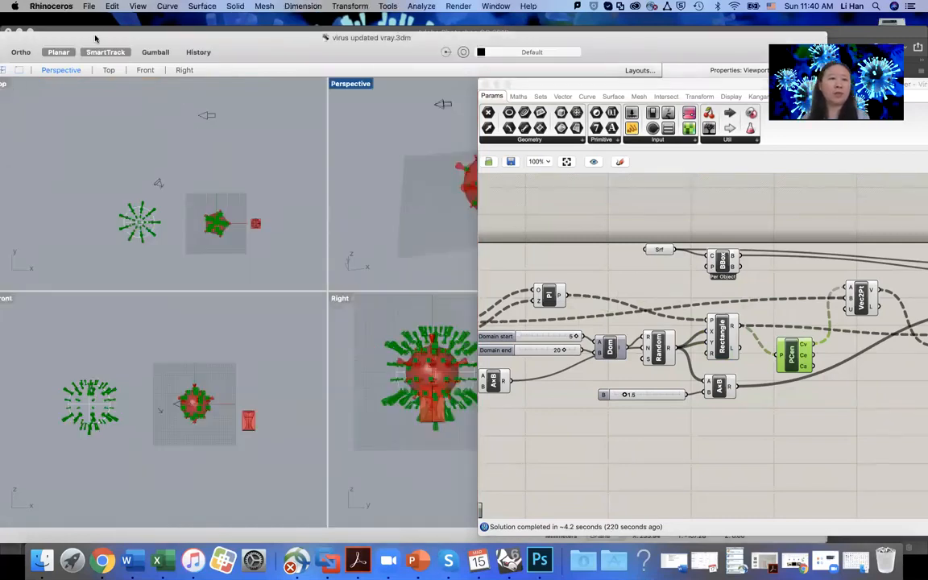
left_click_drag(95, 38, 195, 37)
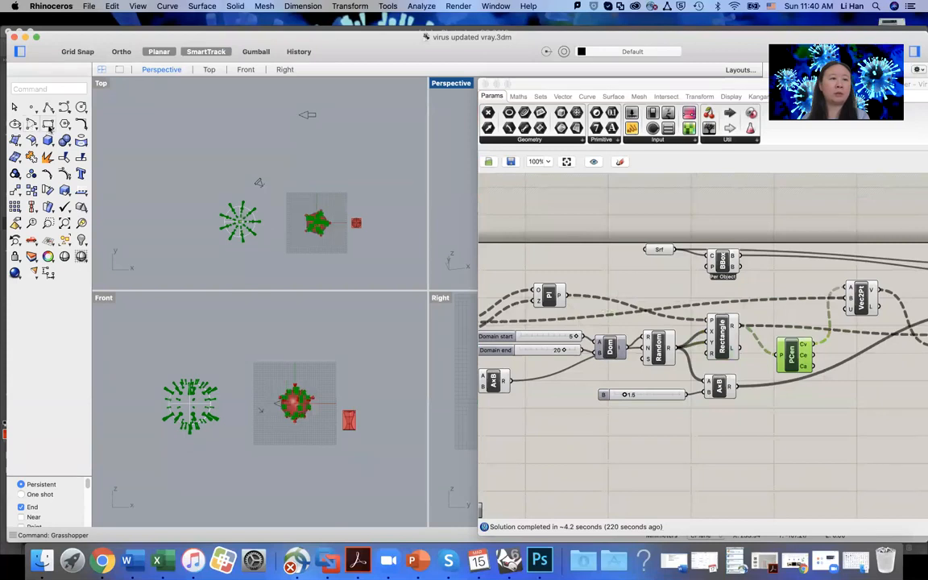
- Draw a closed, irregular six-sided polyline with one inward corner in the Top viewport, above the green spikes
left_click(31, 123)
left_click(190, 168)
left_click(200, 138)
left_click(222, 154)
left_click(233, 167)
left_click(225, 185)
left_click(190, 168)
left_click(235, 158)
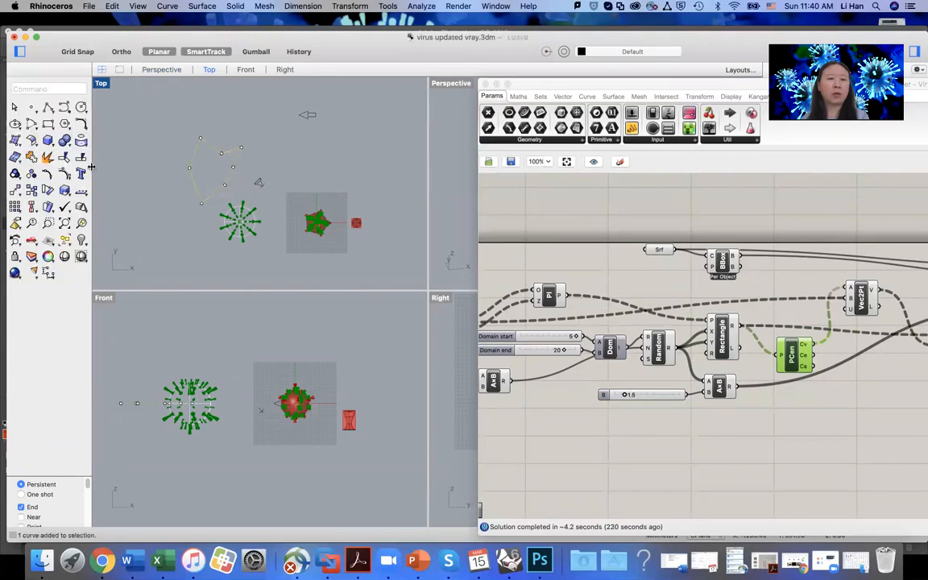
left_click(20, 144)
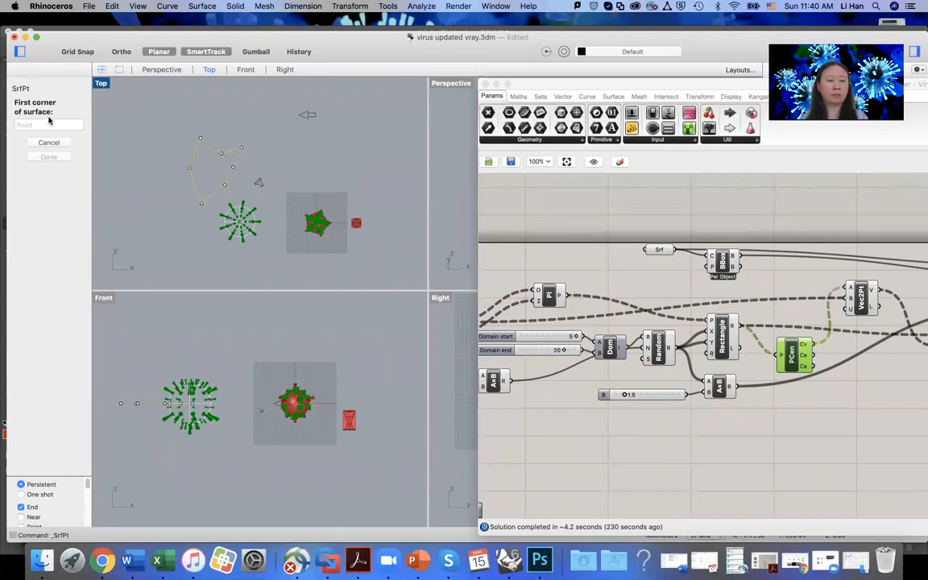
key("Escape")
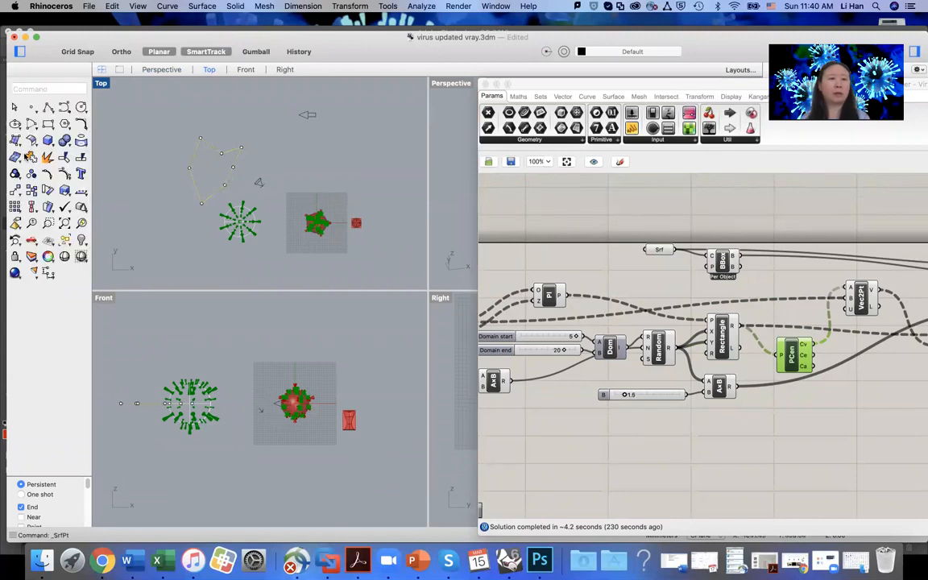
key("Escape")
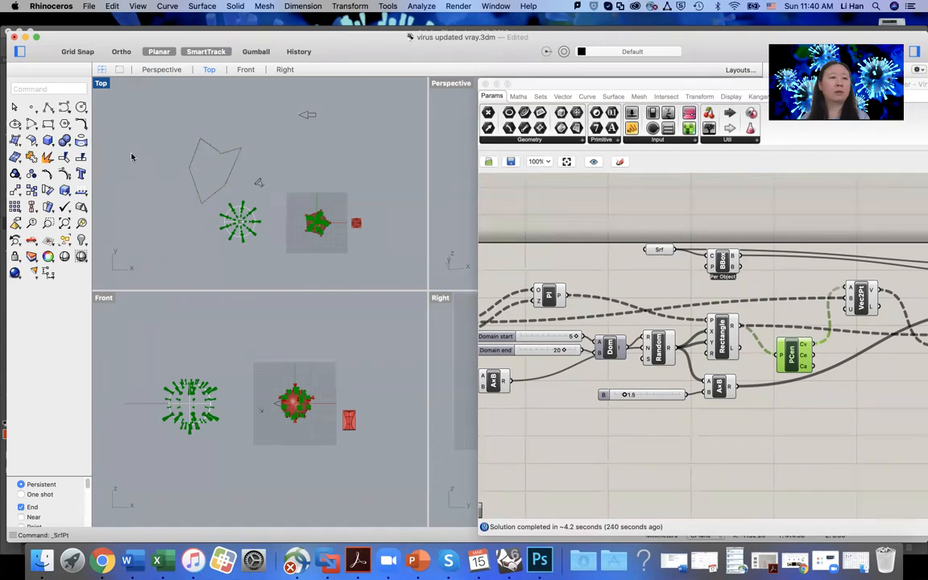
- Create a planar surface from the irregular closed polyline and select the surface
left_click(224, 157)
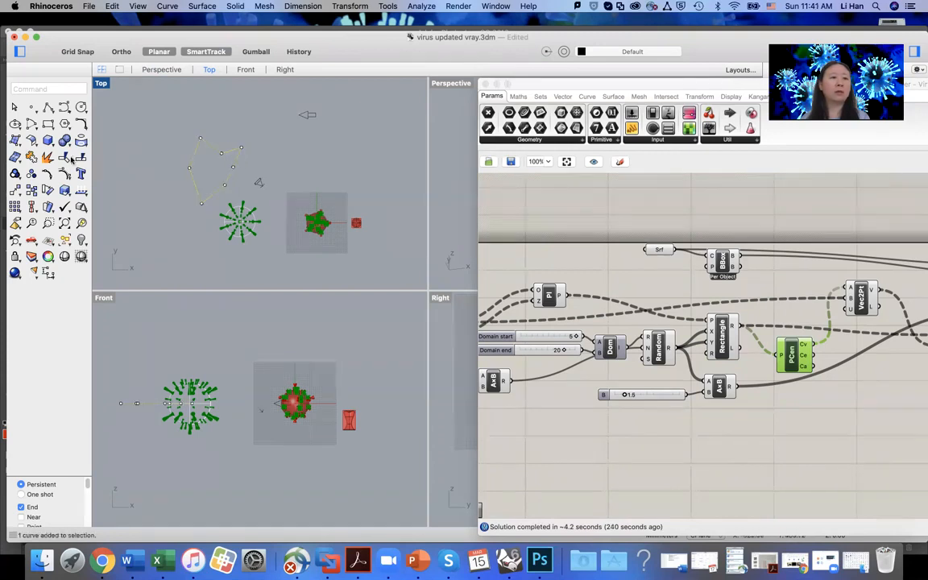
left_click(21, 143)
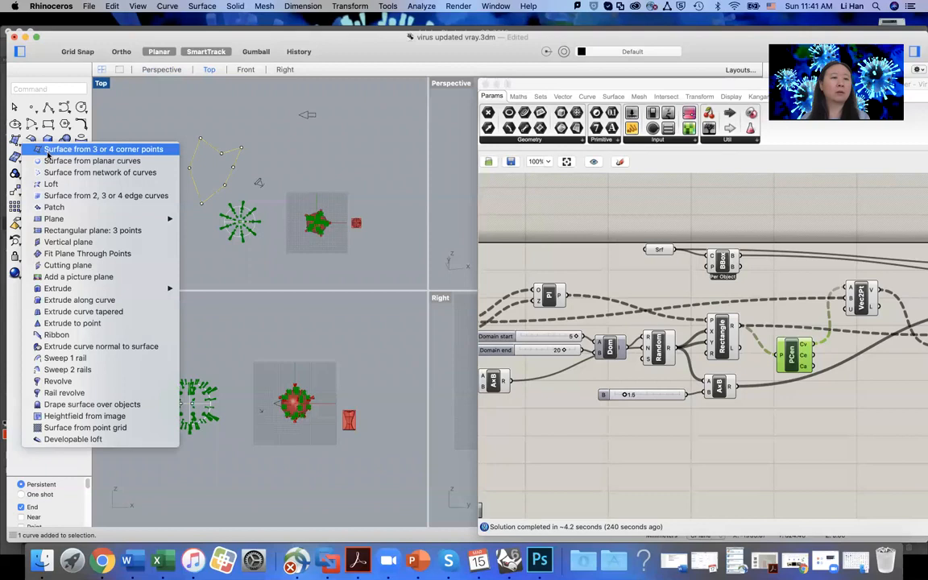
left_click(48, 161)
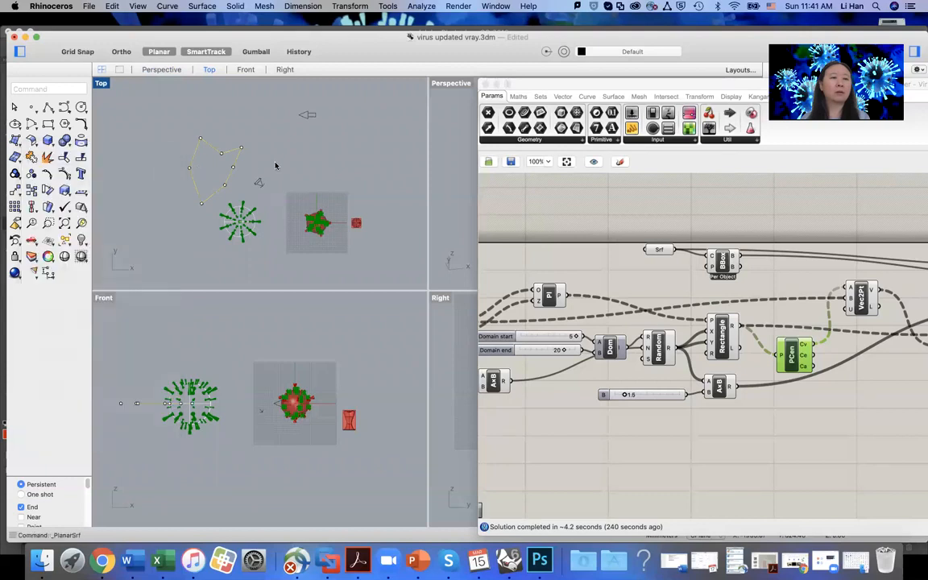
left_click(214, 168)
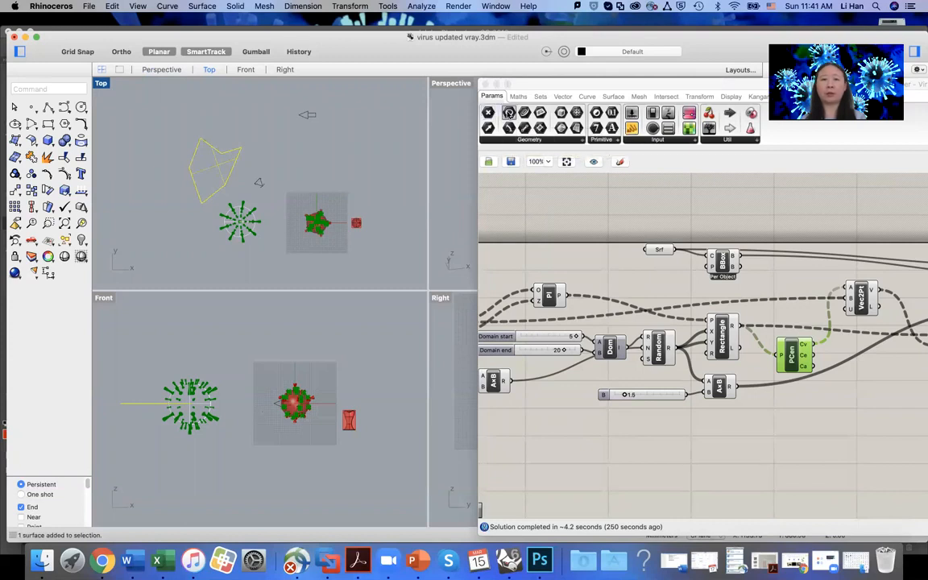
- Switch to Grasshopper and add a Curve parameter to the empty canvas below the B slider
left_click(598, 410)
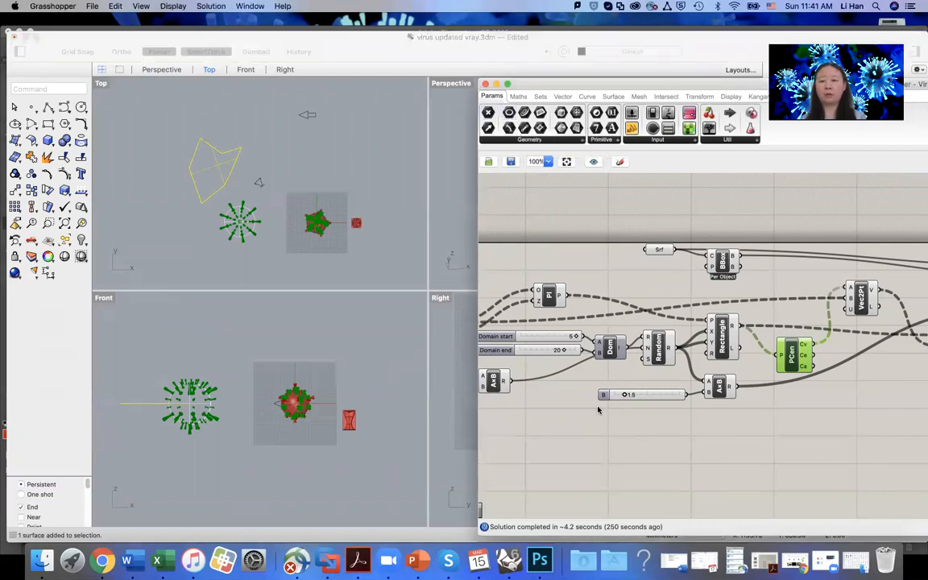
left_click(625, 453)
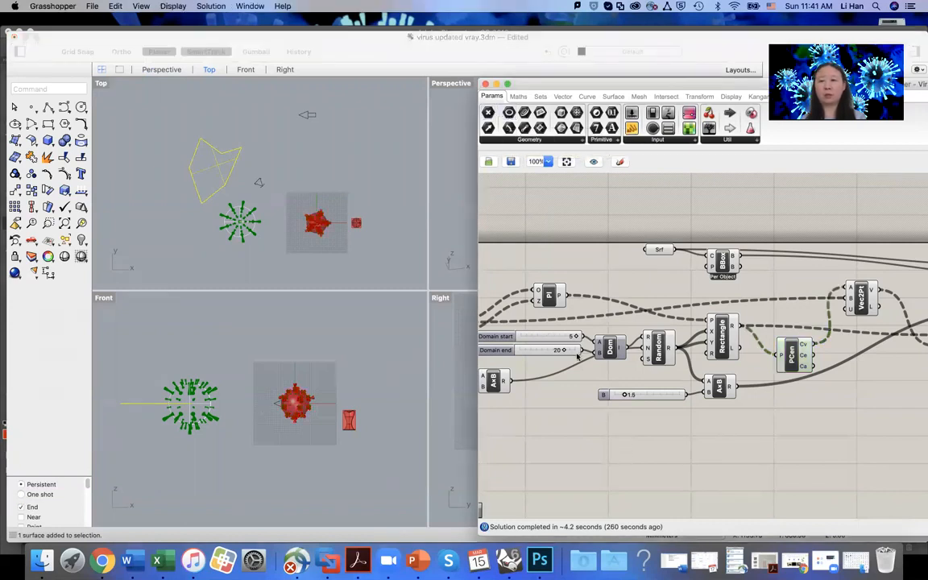
left_click(524, 115)
left_click(621, 449)
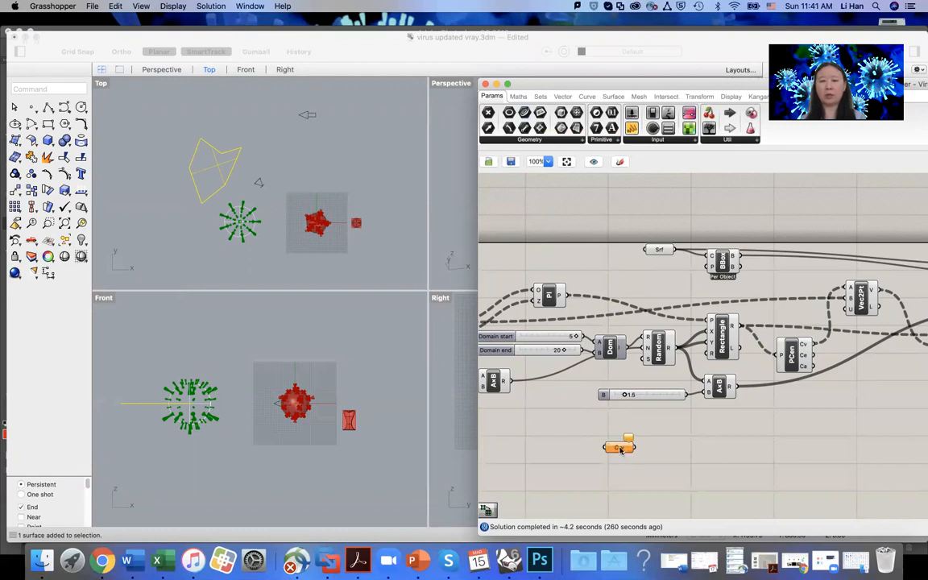
- Reference the irregular polyline as the single curve of the Crv parameter and highlight it beside the Top viewport
left_click(304, 168)
left_click(235, 153)
left_click(279, 167)
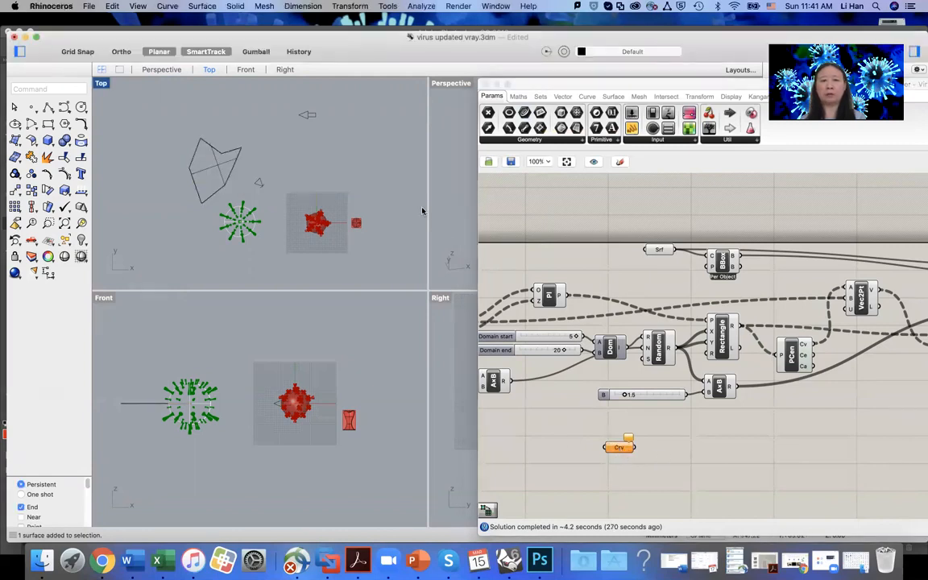
right_click(623, 449)
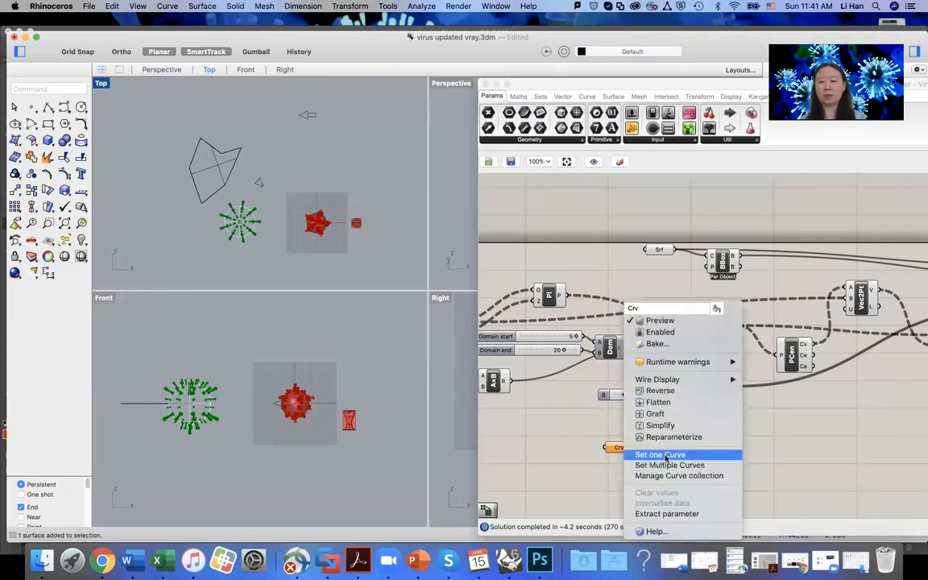
left_click(666, 456)
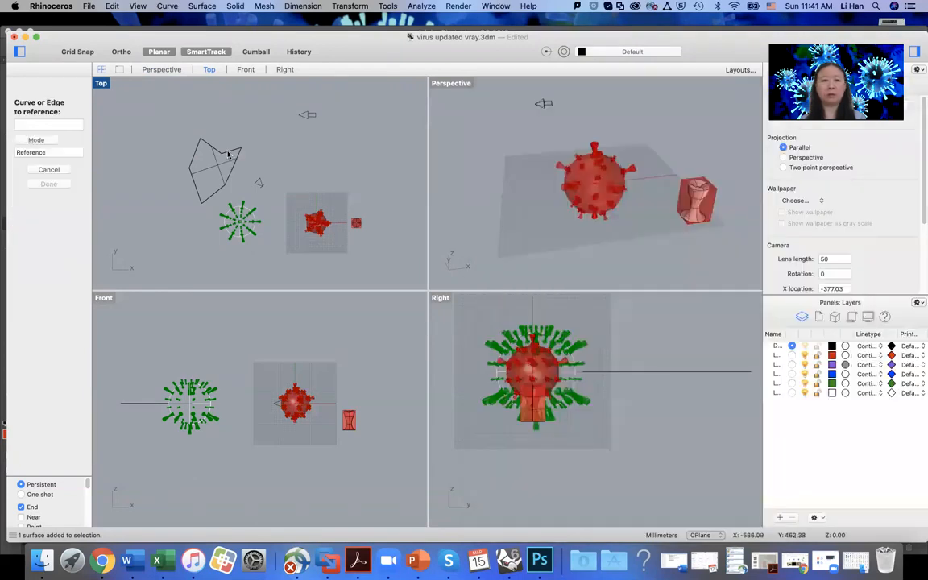
left_click(229, 154)
left_click(268, 168)
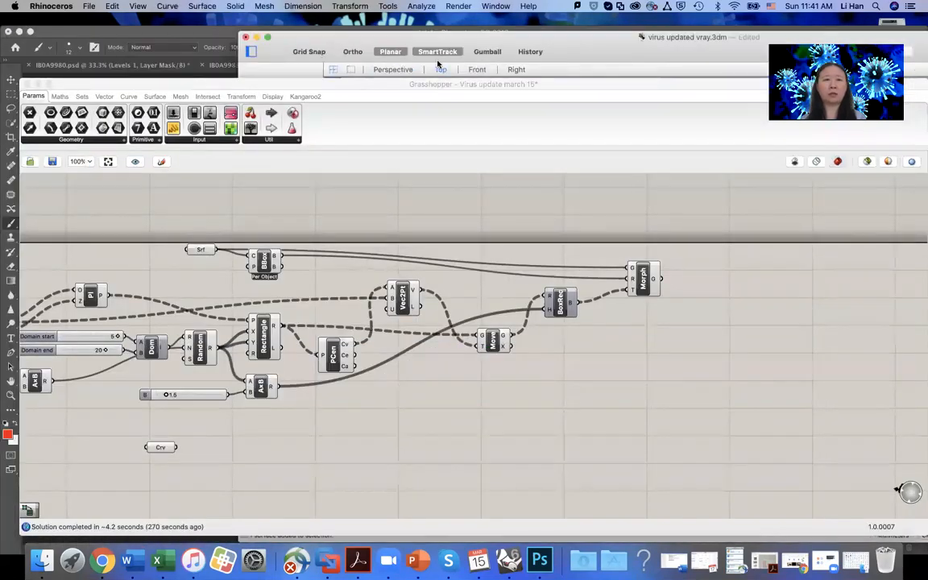
left_click_drag(261, 84, 573, 54)
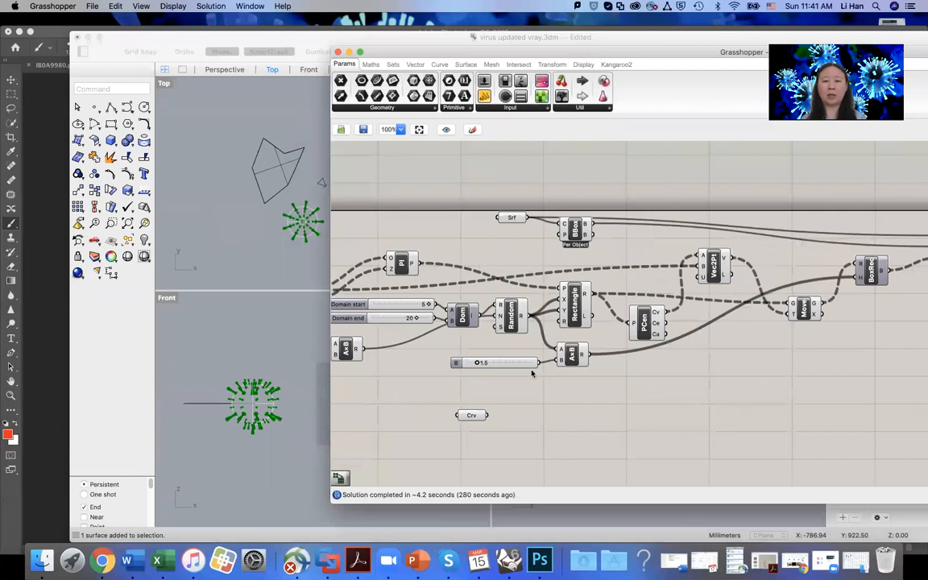
left_click(473, 416)
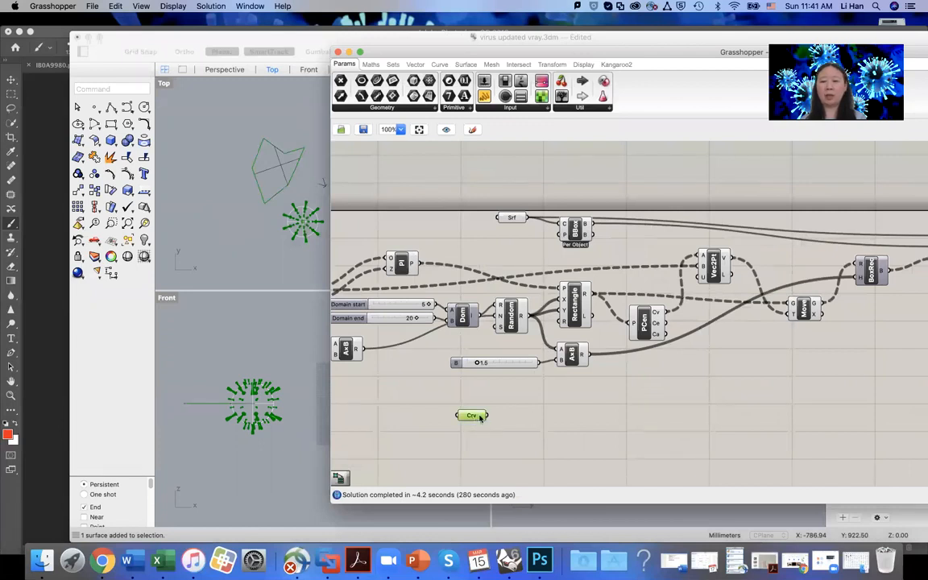
- Add a Polygon Center component beside Crv and connect the Crv output to its P input
double_click(610, 431)
type("c")
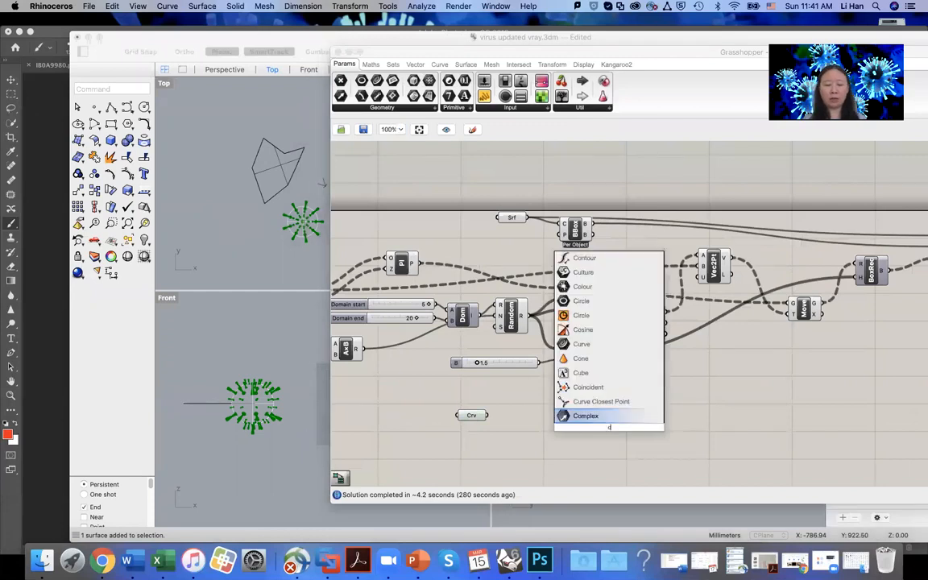
type("enter")
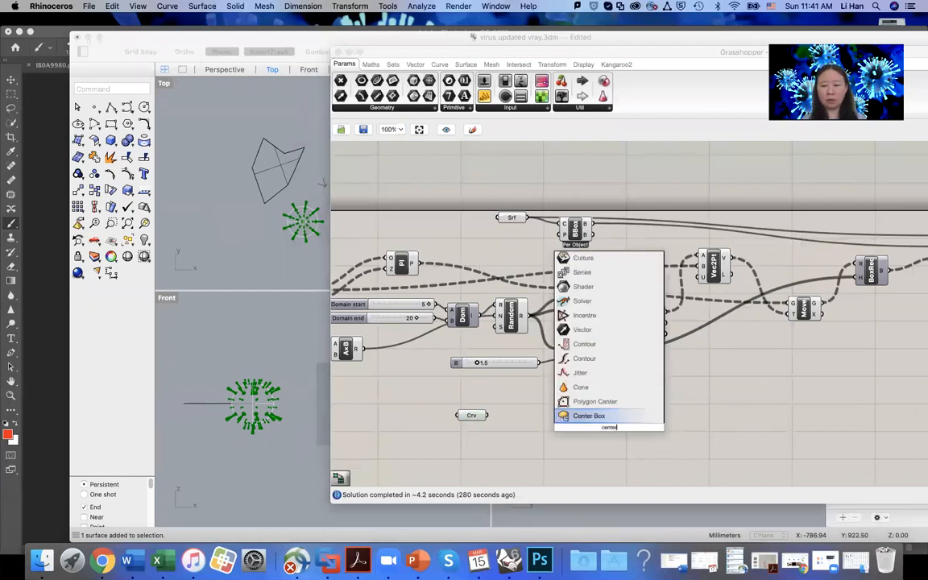
left_click(599, 407)
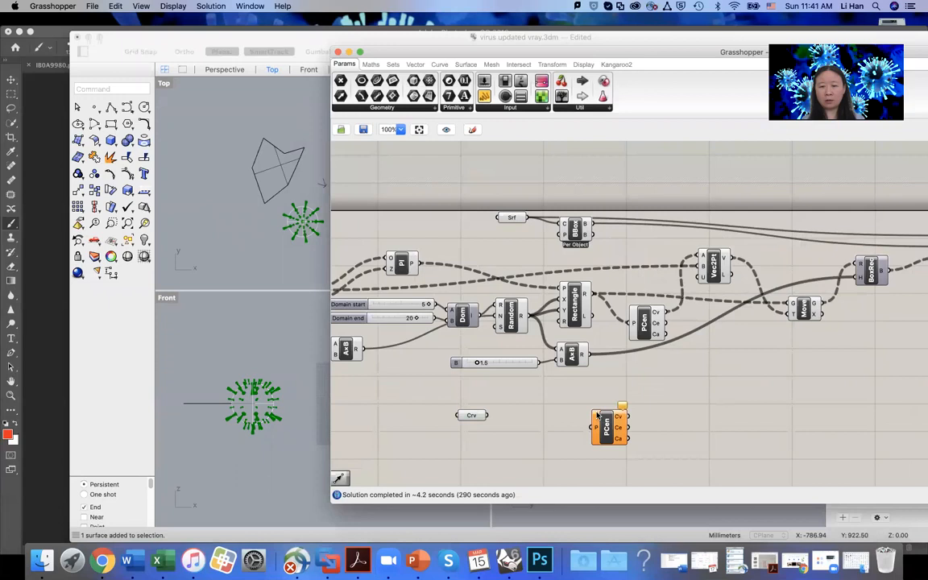
left_click_drag(603, 420, 555, 421)
left_click_drag(488, 417, 543, 419)
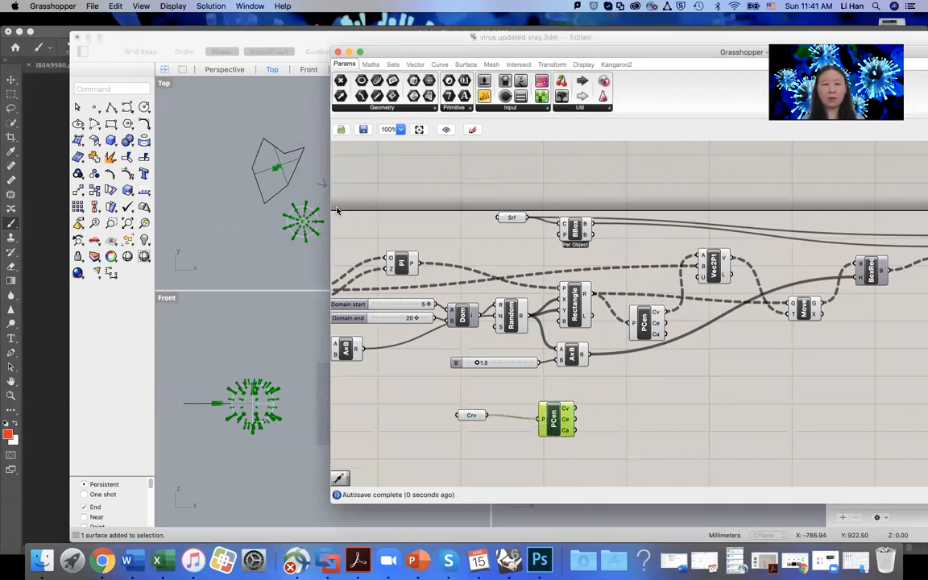
- Examine the center points inside the irregular polygon and the Cv, Ce and Ca outputs of the new PCen component
scroll(279, 177, "up", 5)
scroll(280, 170, "up", 4)
scroll(279, 170, "down", 6)
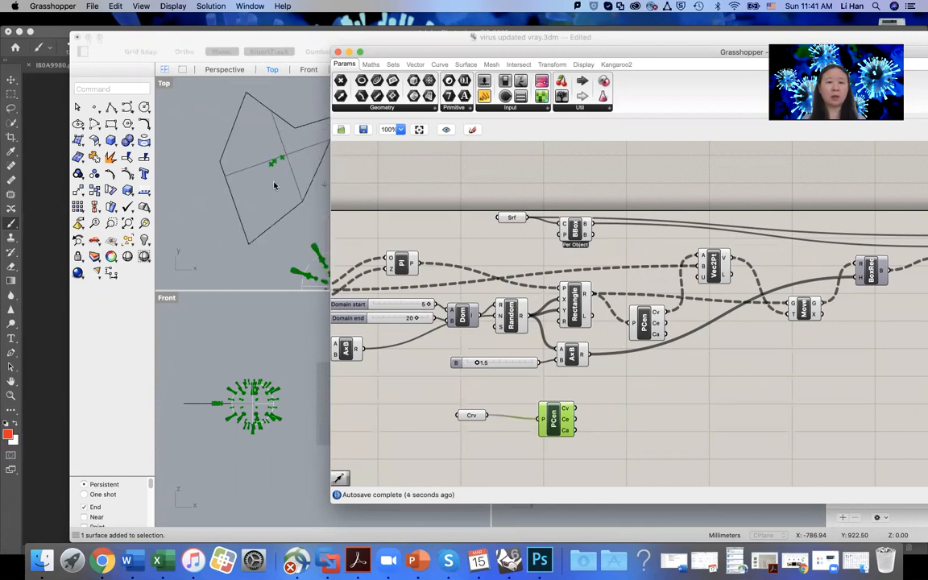
mouse_move(566, 413)
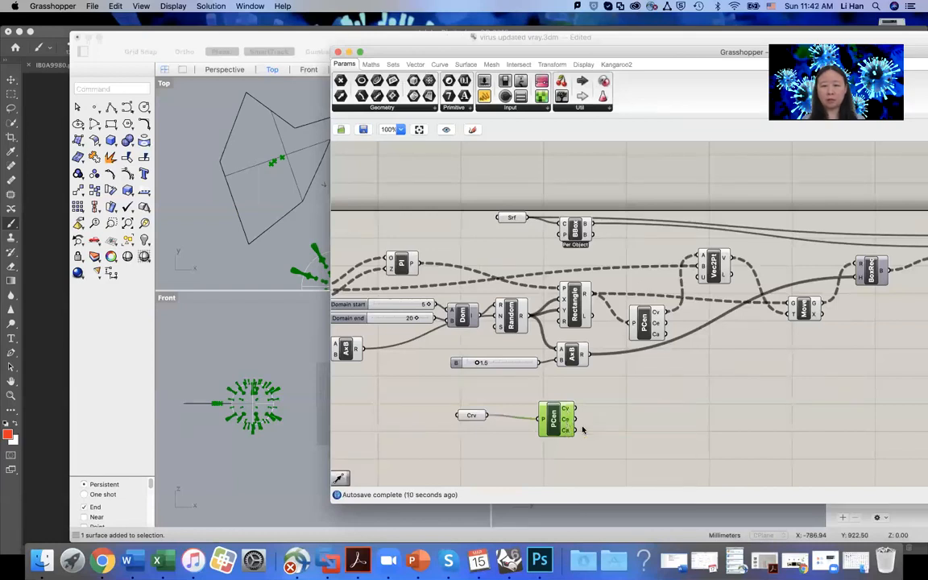
scroll(583, 430, "up", 3)
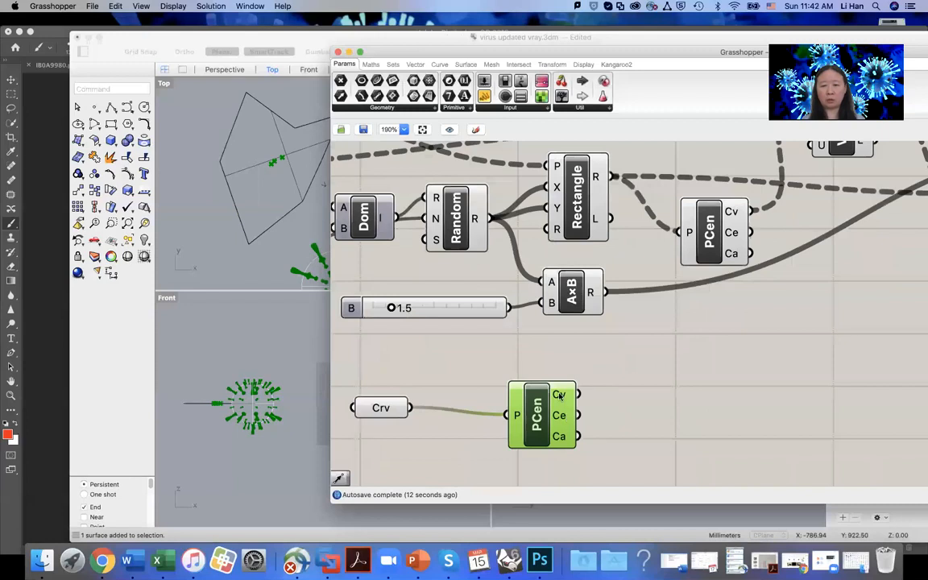
mouse_move(560, 395)
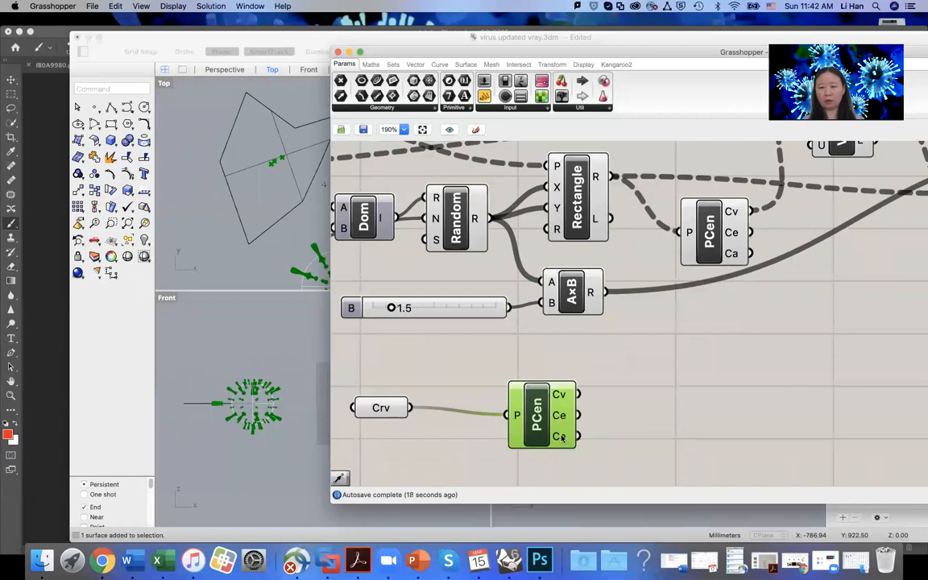
mouse_move(562, 437)
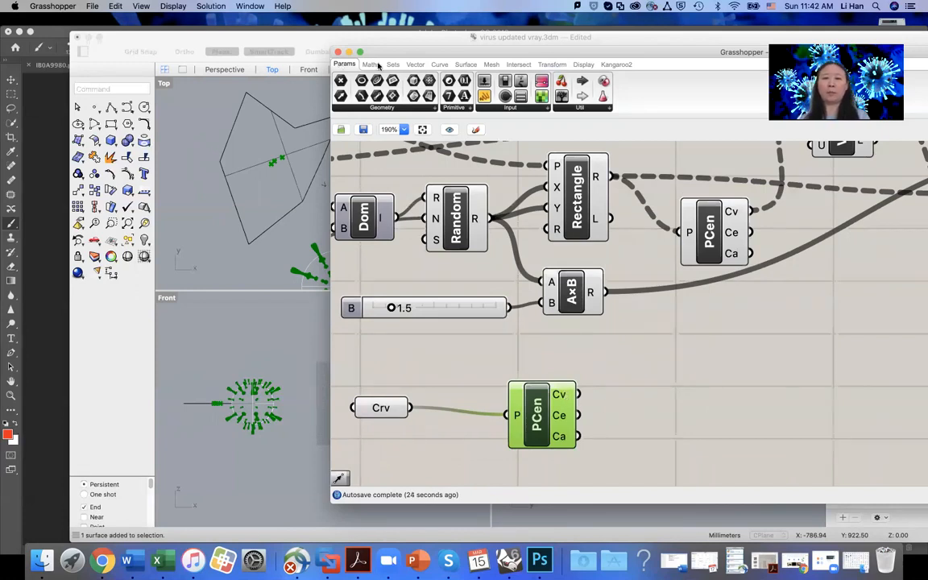
- Add a Dot Display component beside the new PCen and connect the Cv output to its P input
left_click(587, 64)
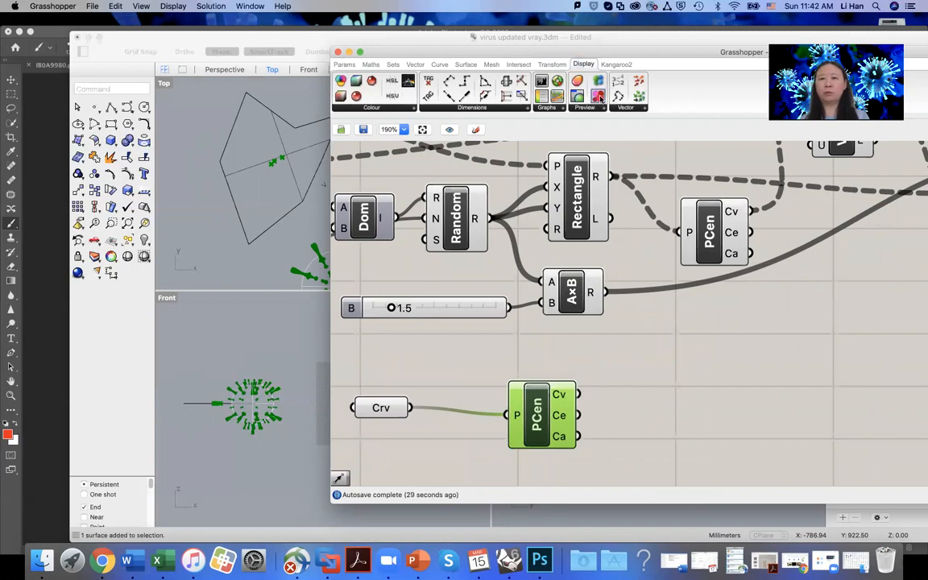
left_click(599, 98)
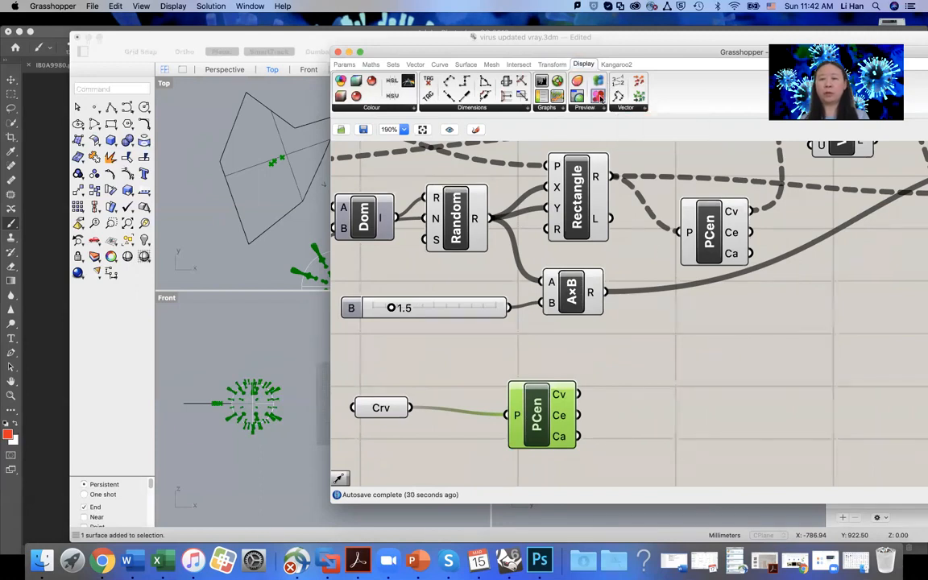
left_click(659, 411)
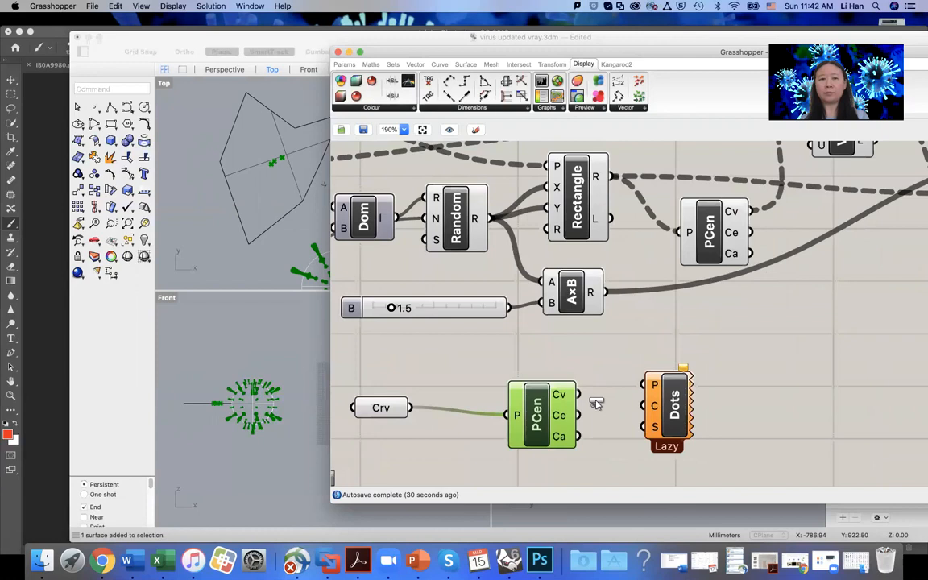
left_click_drag(580, 394, 643, 385)
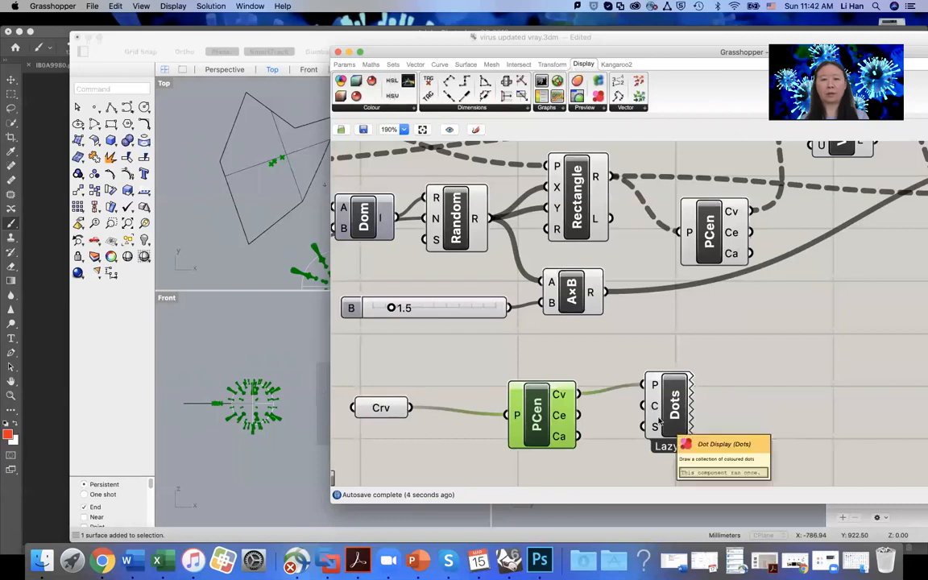
- Set the size input S of the Dots component to 100
right_click(655, 429)
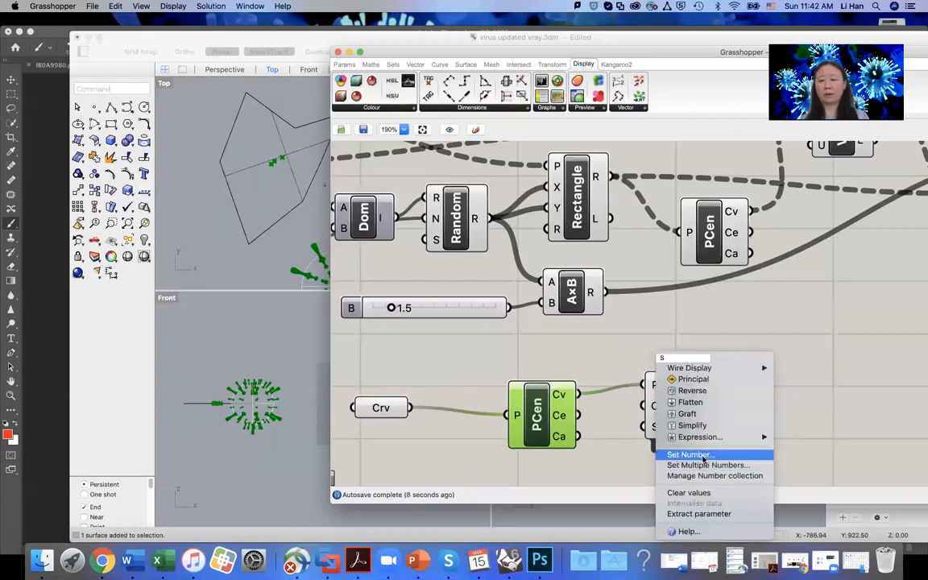
left_click(692, 455)
type("100")
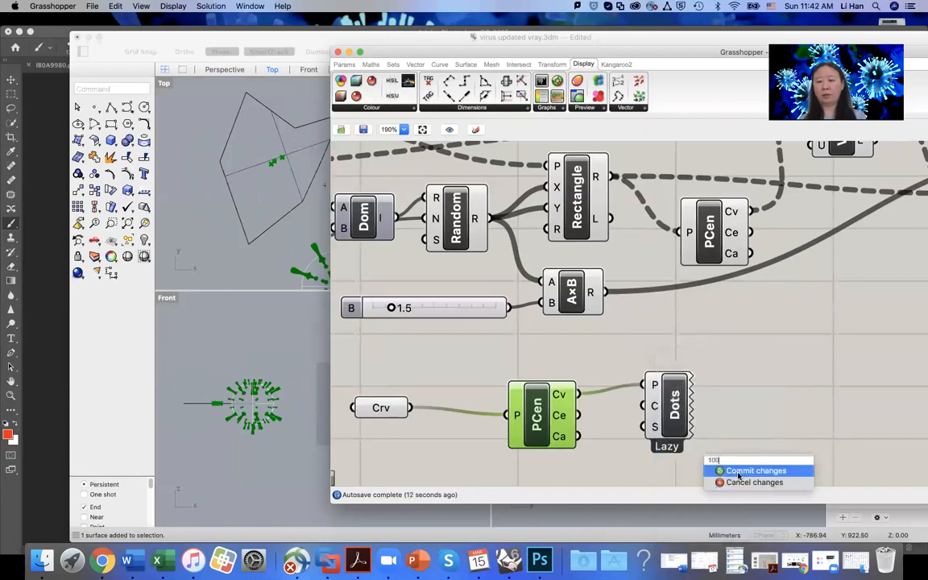
left_click(738, 472)
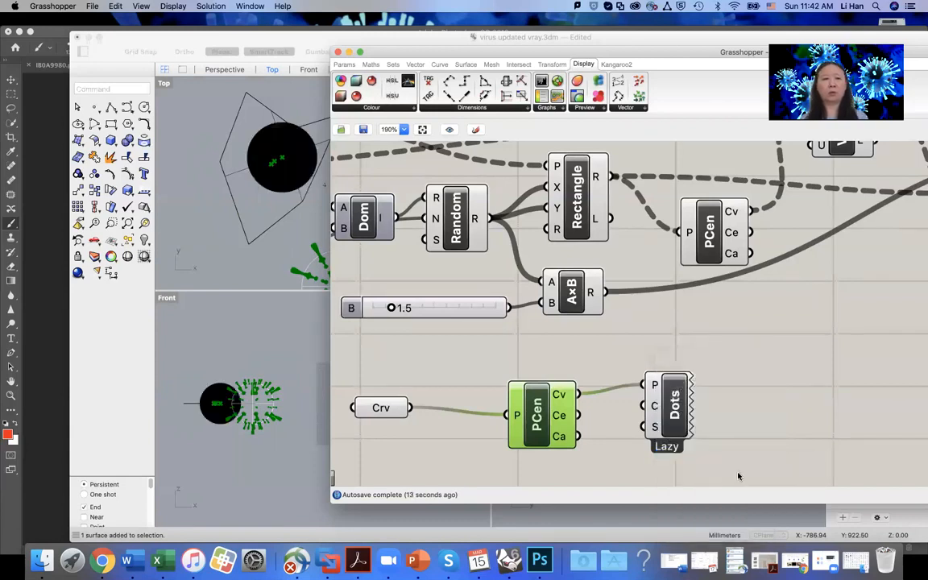
- Set the S size number of Dots to 5 and commit it
right_click(655, 430)
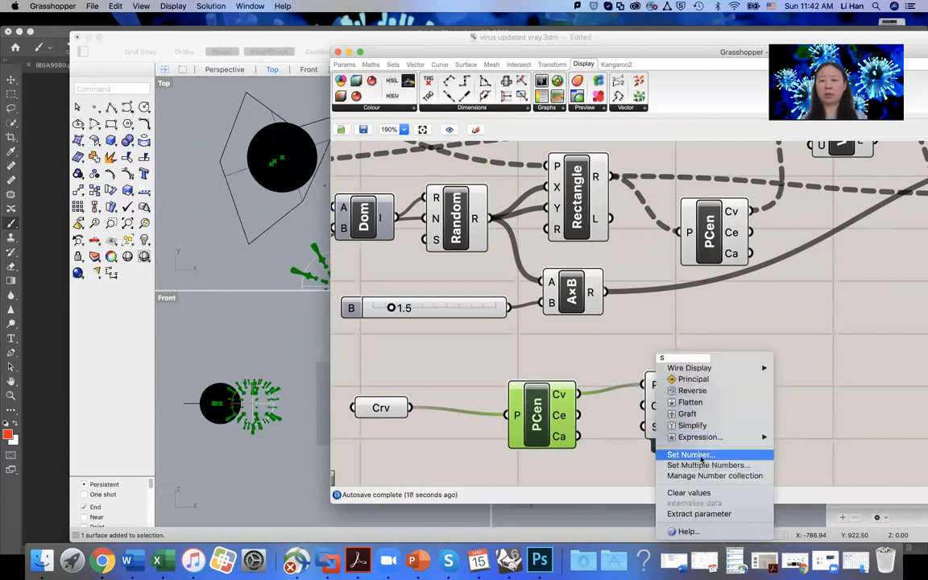
left_click(691, 455)
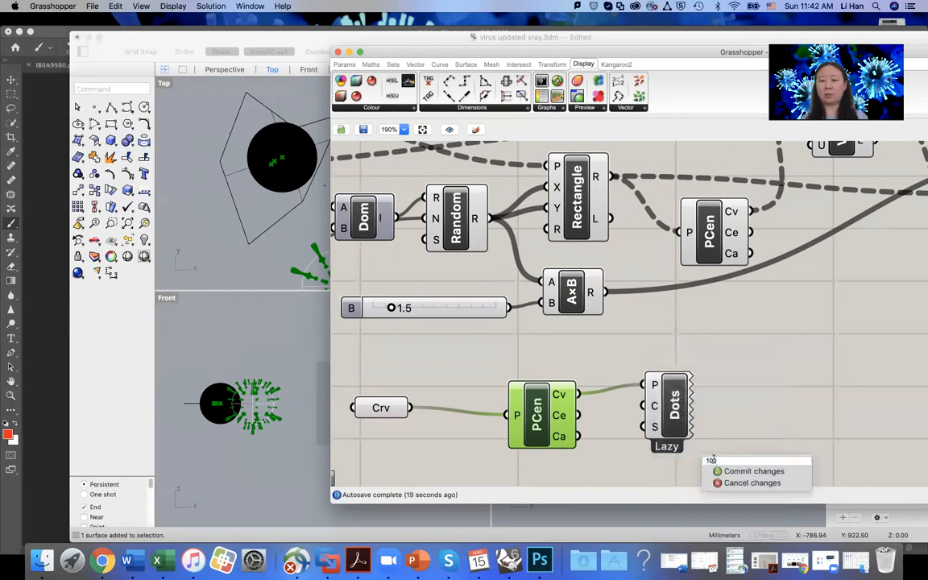
type("5")
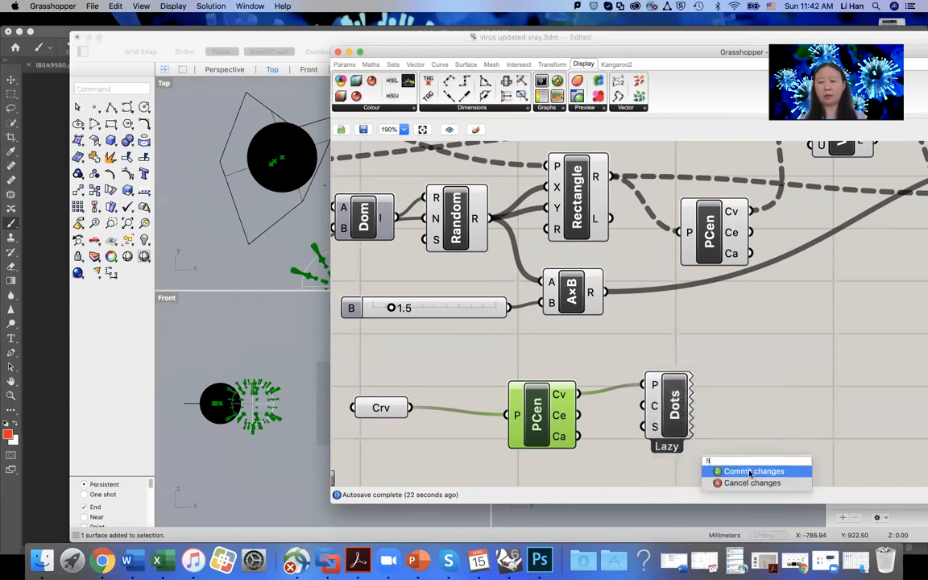
left_click(748, 471)
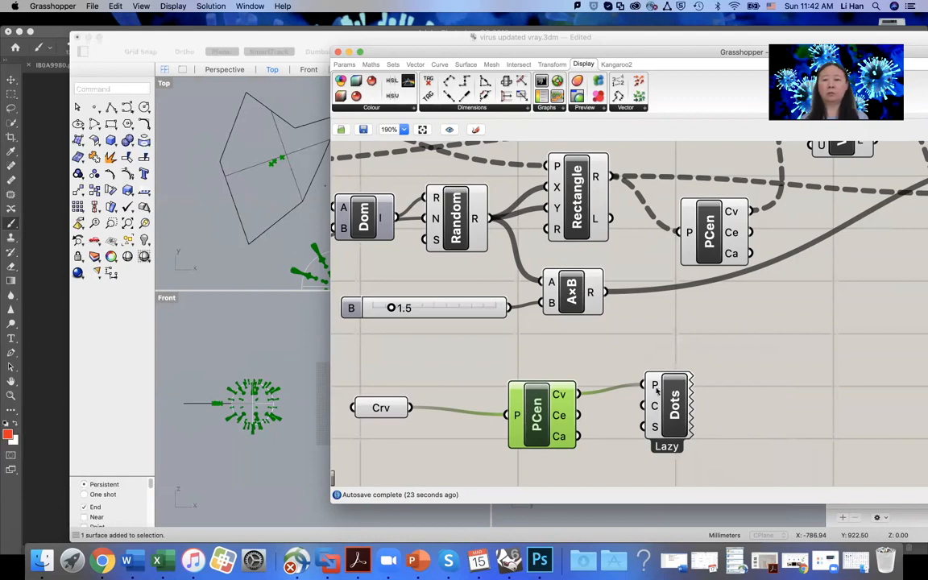
right_click(655, 427)
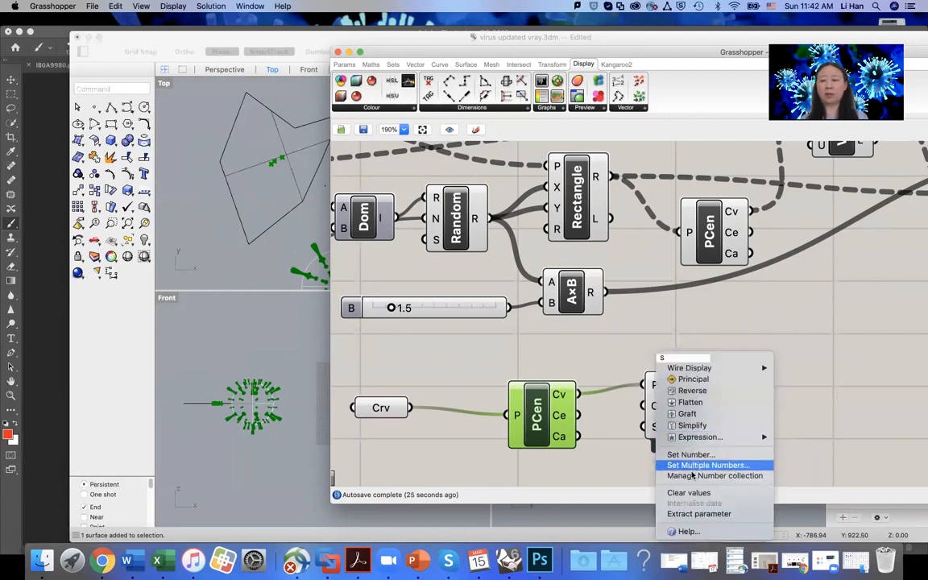
left_click(692, 455)
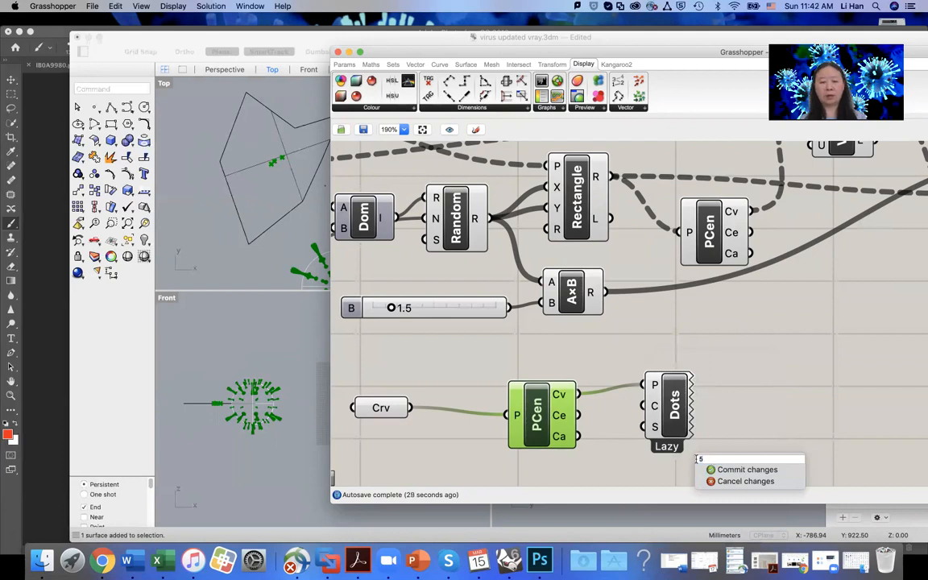
left_click(729, 469)
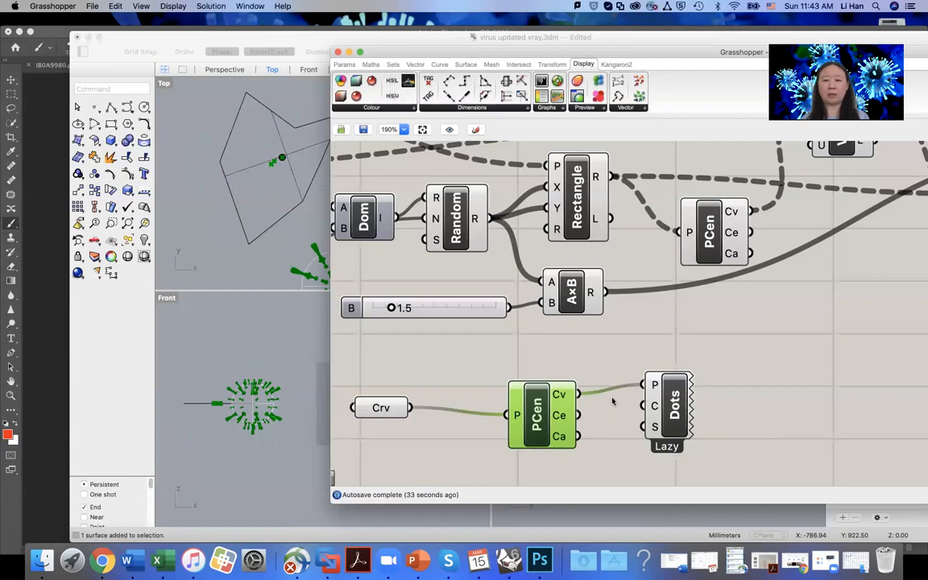
- Feed the Ce output and after it the Ca output of PCen into the P input of Dots, each replacing the previous wire
left_click_drag(578, 415, 643, 387)
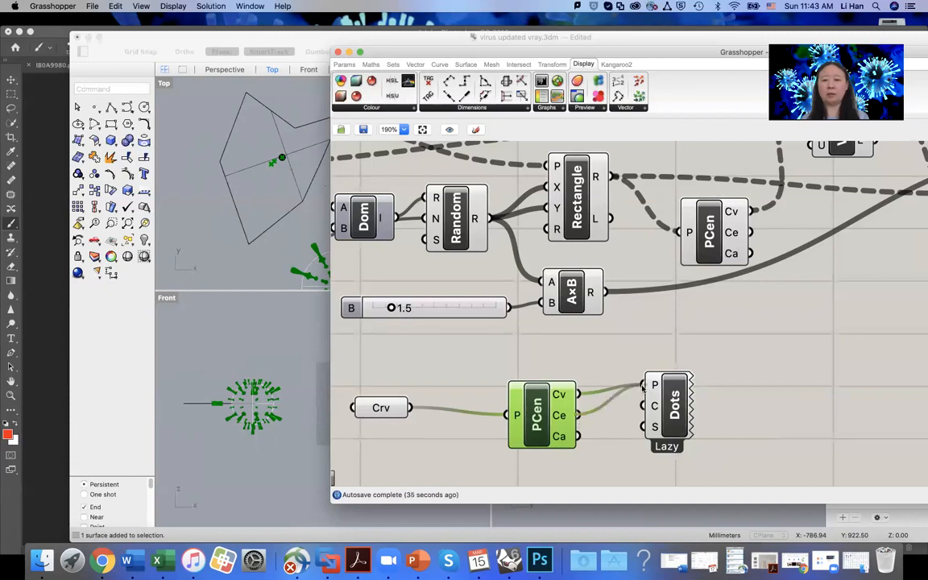
left_click_drag(578, 436, 641, 387)
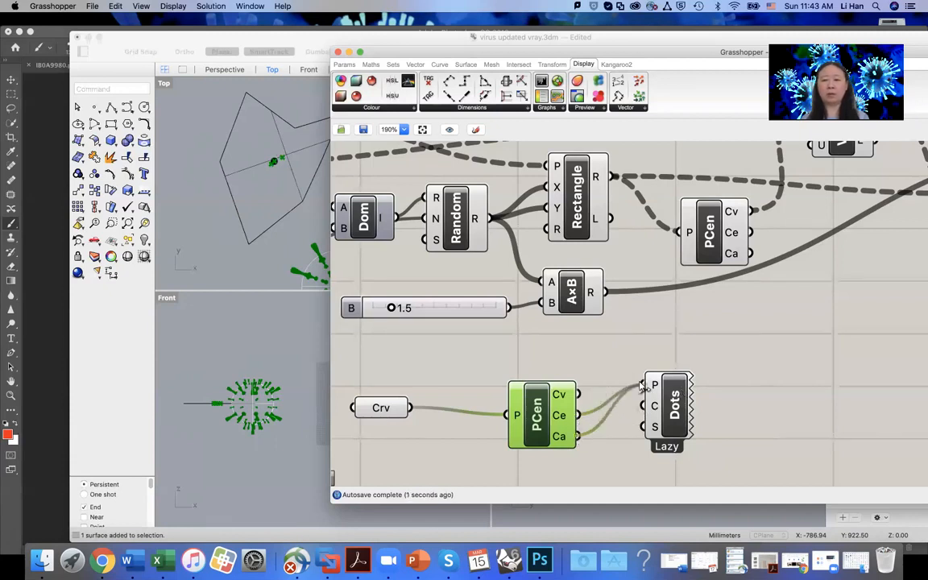
- Delete the Dots component from the canvas
left_click(677, 403)
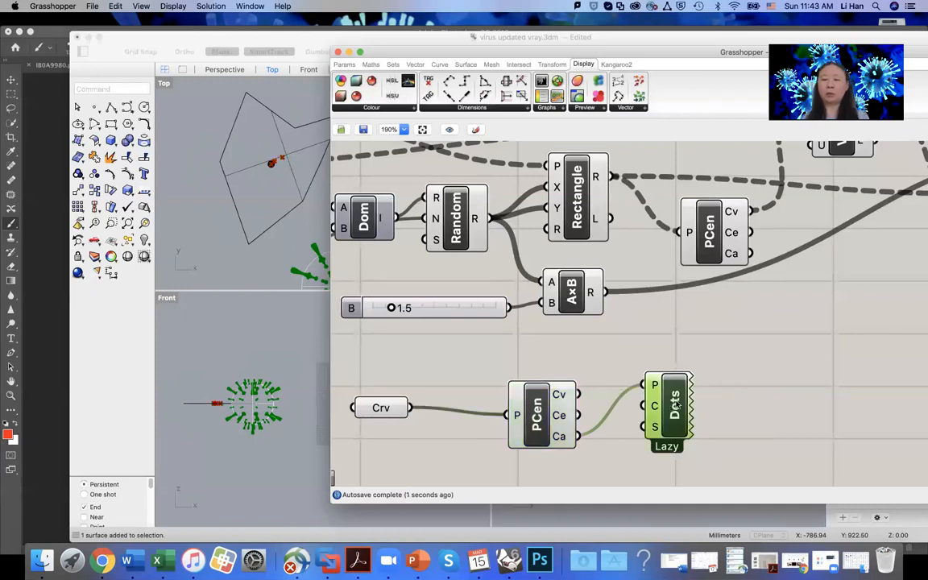
left_click_drag(676, 403, 679, 399)
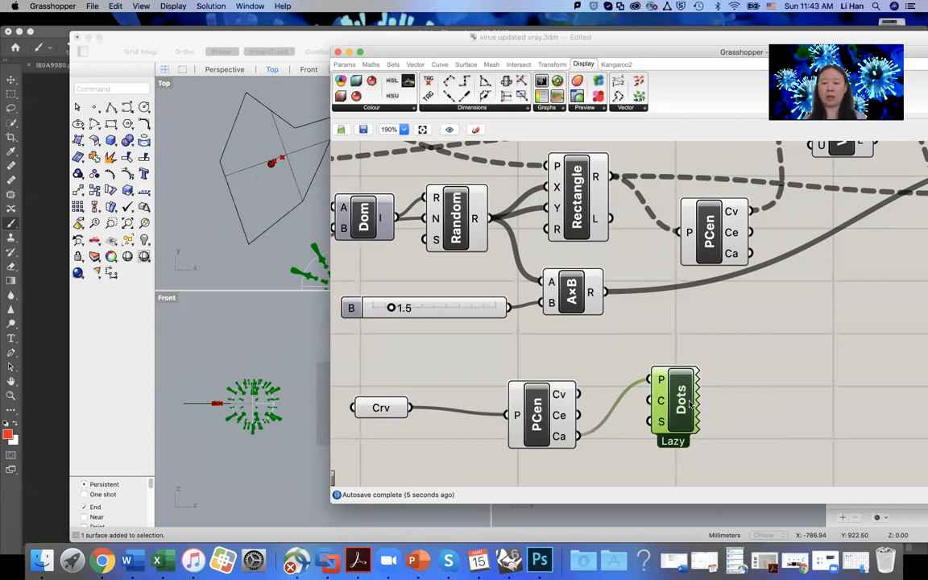
key("Delete")
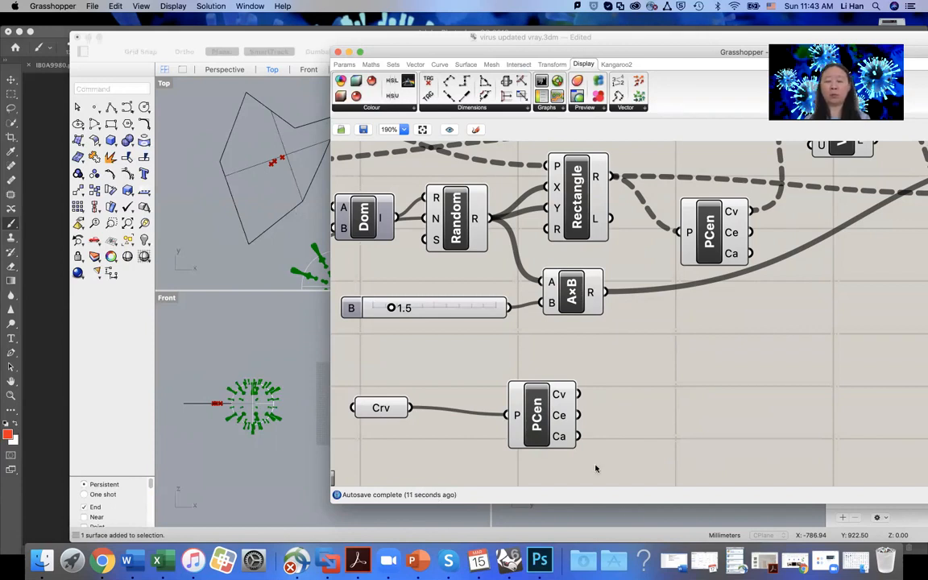
- Search the component list for "center" to point out Polygon Center, and dismiss the search without adding anything
left_click(545, 416)
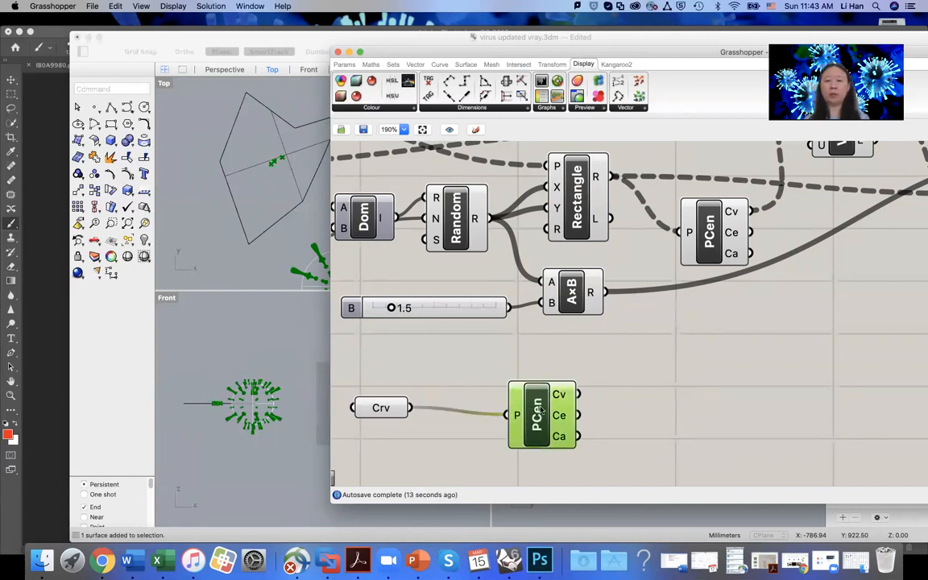
double_click(667, 409)
type("c")
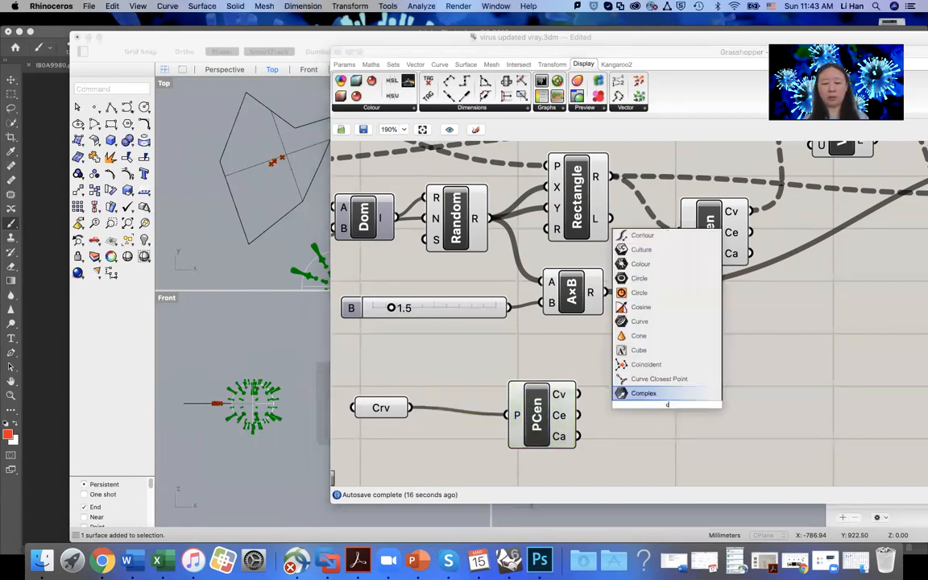
type("enter")
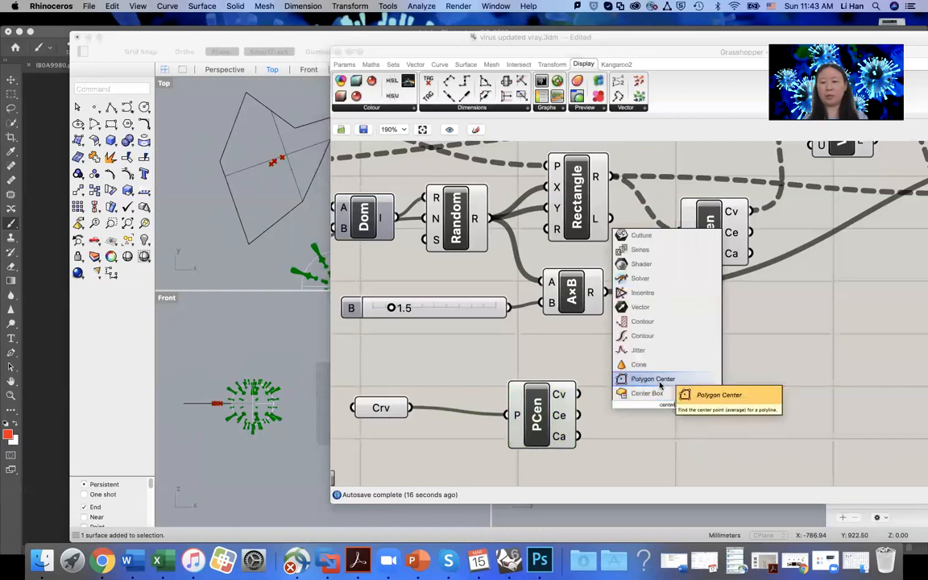
left_click(546, 420)
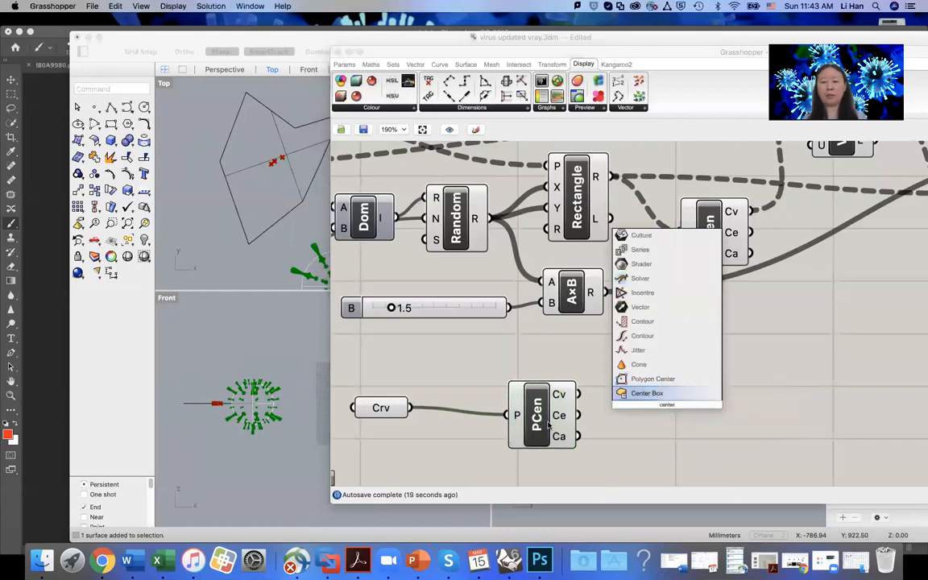
left_click(746, 428)
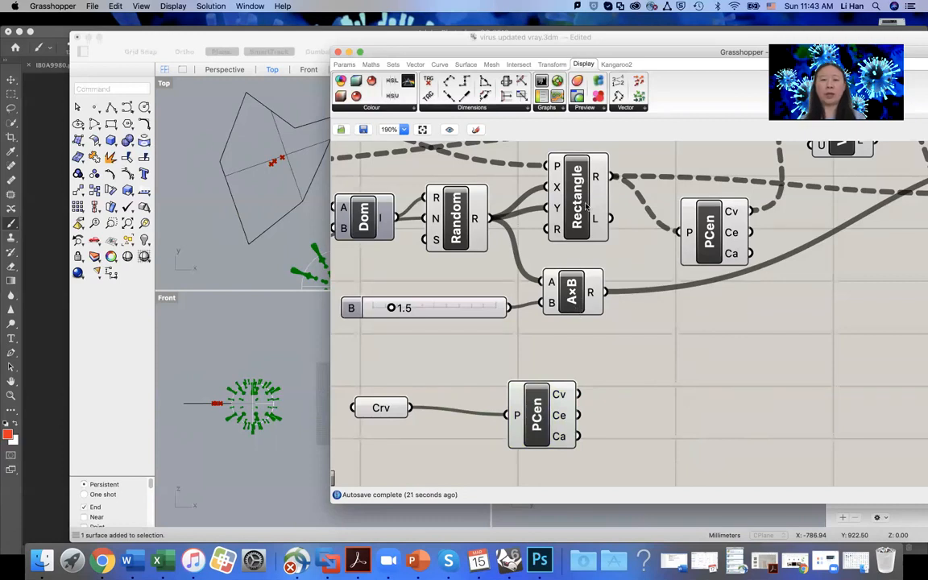
- Move the Rhino and Grasshopper windows apart to expose the Perspective viewport and examine the spikes on the virus sphere up close
left_click_drag(198, 37, 15, 37)
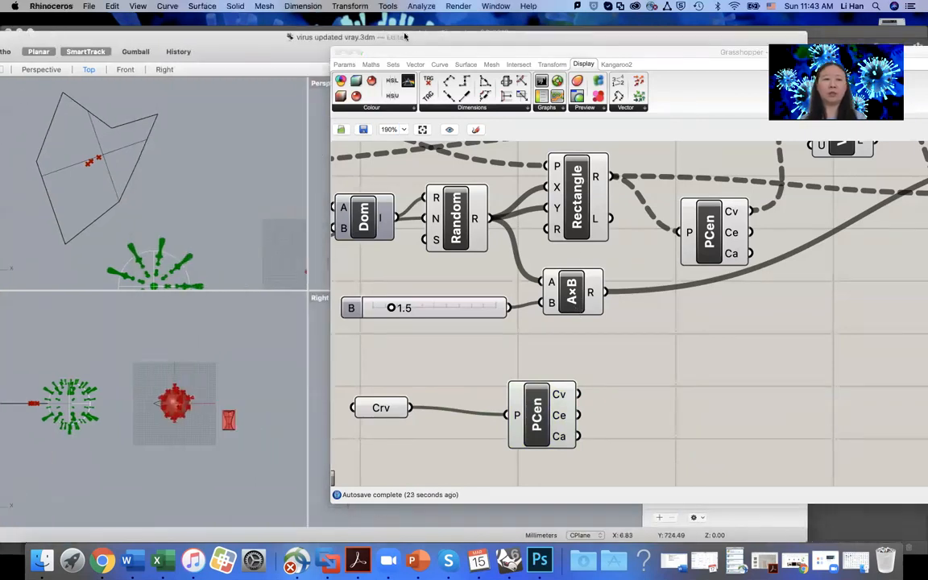
left_click_drag(401, 56, 675, 66)
scroll(496, 209, "up", 5)
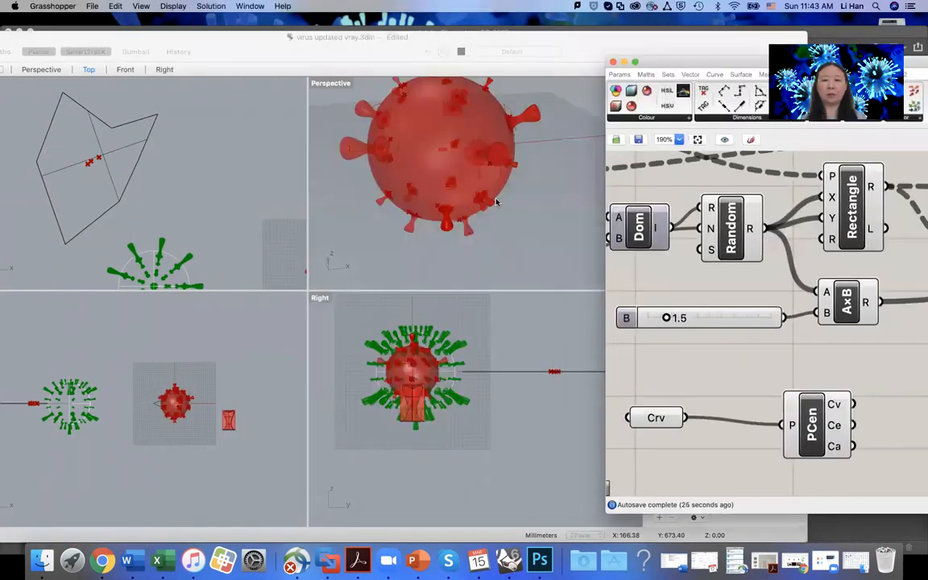
scroll(373, 153, "down", 4)
scroll(375, 153, "up", 8)
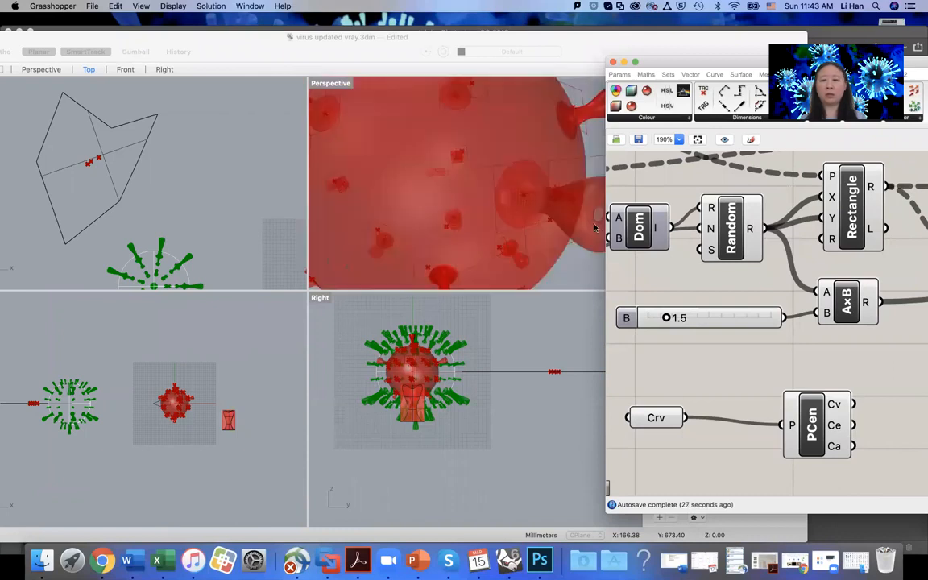
- Select the Random and Rectangle components in turn and examine the highlighted rectangles on the sphere in the Perspective viewport
left_click(741, 245)
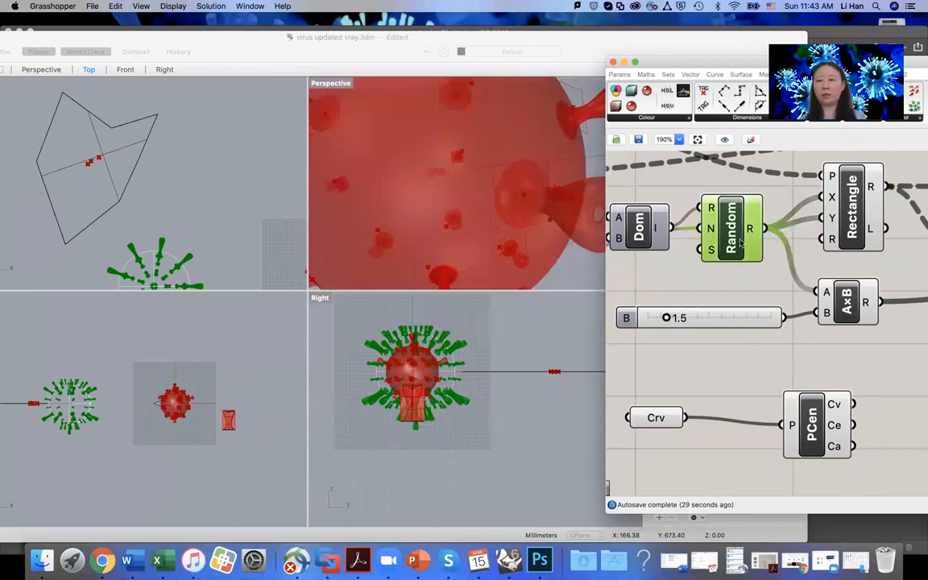
left_click(850, 208)
scroll(422, 190, "down", 4)
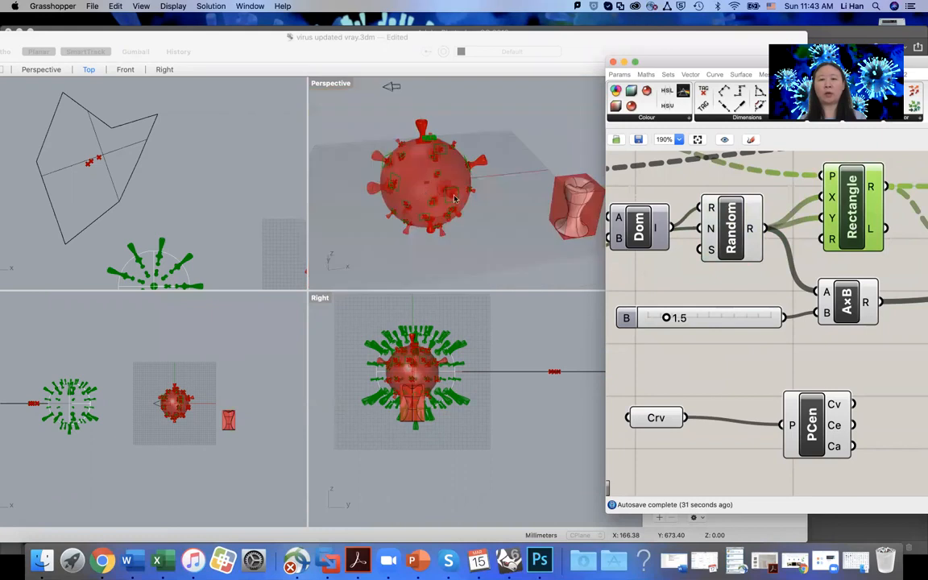
scroll(466, 201, "up", 5)
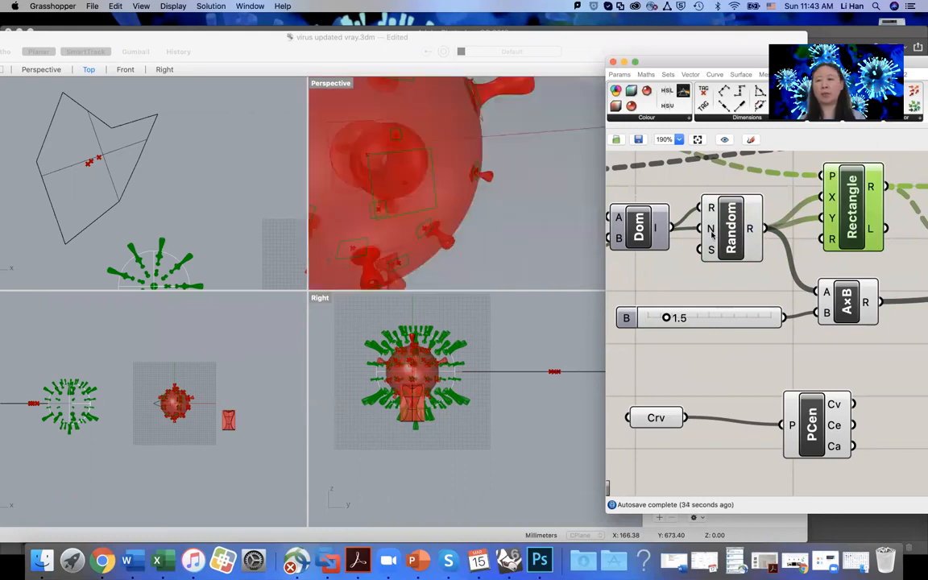
- Bring more of the definition into view, highlight the PCen fed by Rectangle, and review the chain back to SDivide
left_click_drag(645, 62, 459, 91)
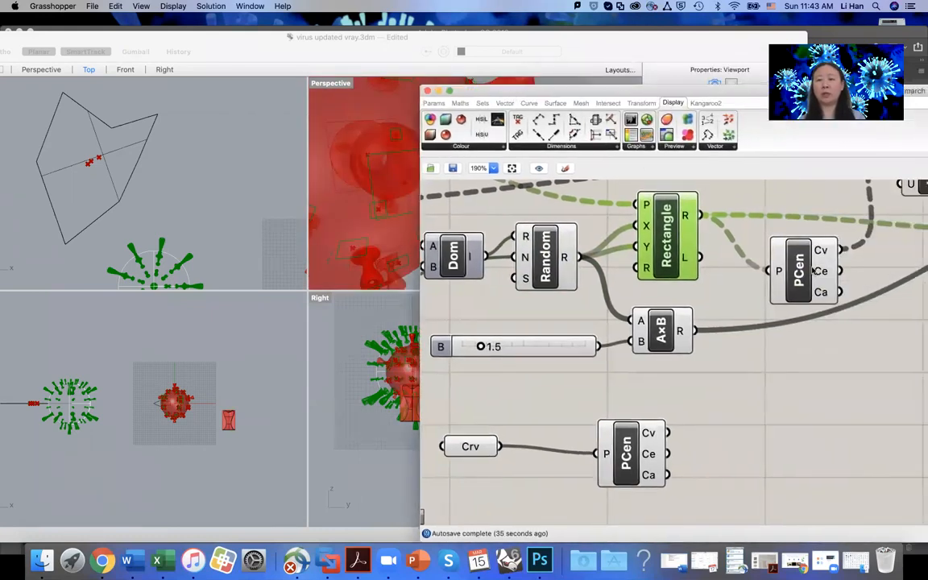
left_click(810, 279)
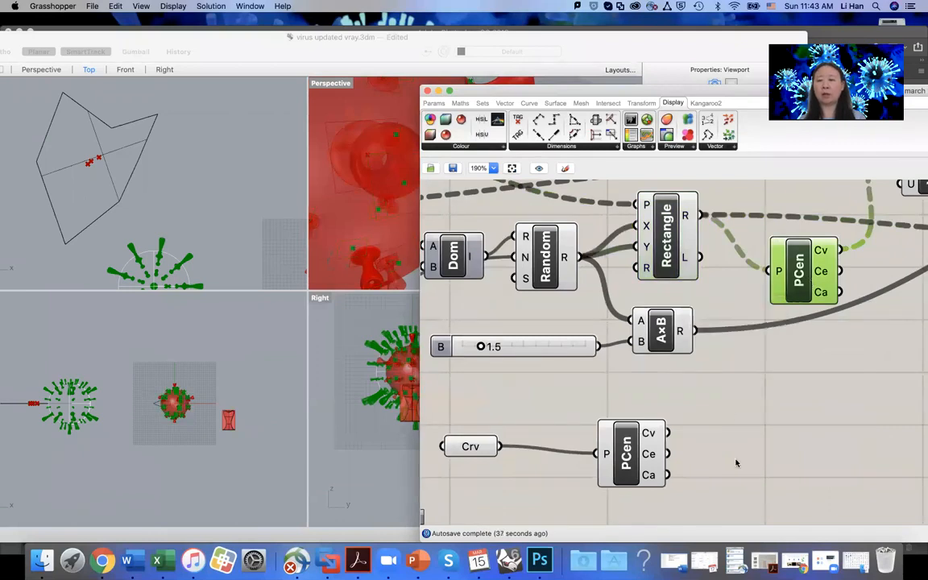
scroll(718, 460, "up", 2)
scroll(718, 460, "down", 5)
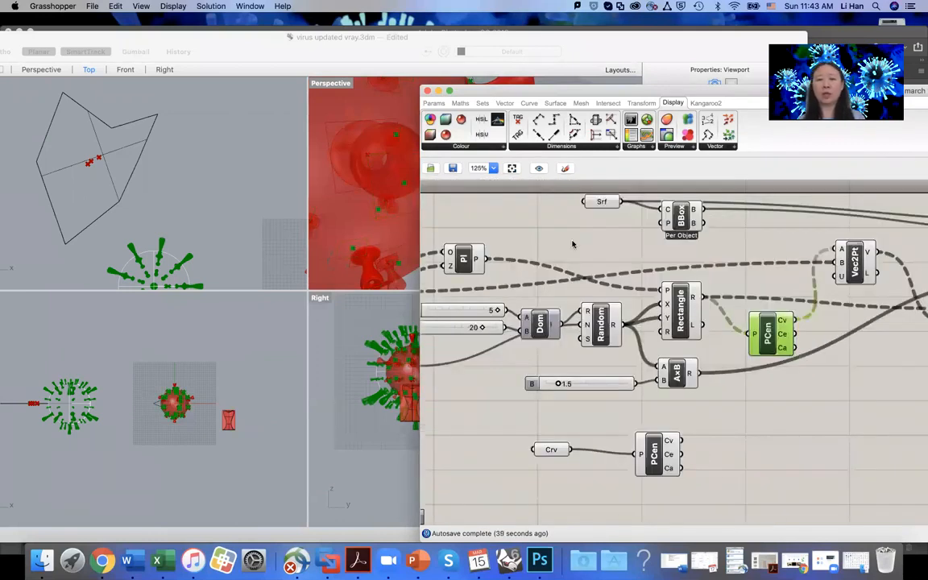
scroll(556, 242, "down", 3)
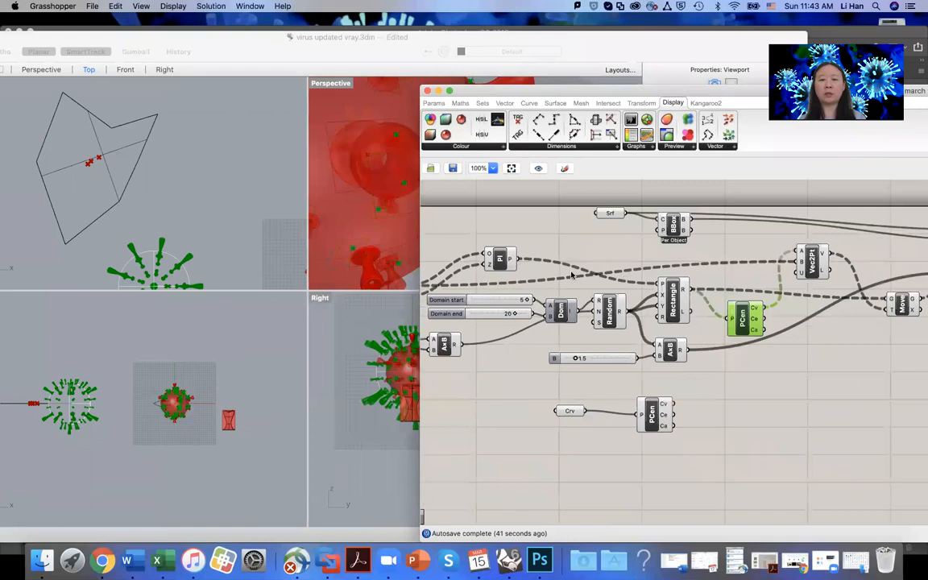
scroll(469, 308, "up", 3)
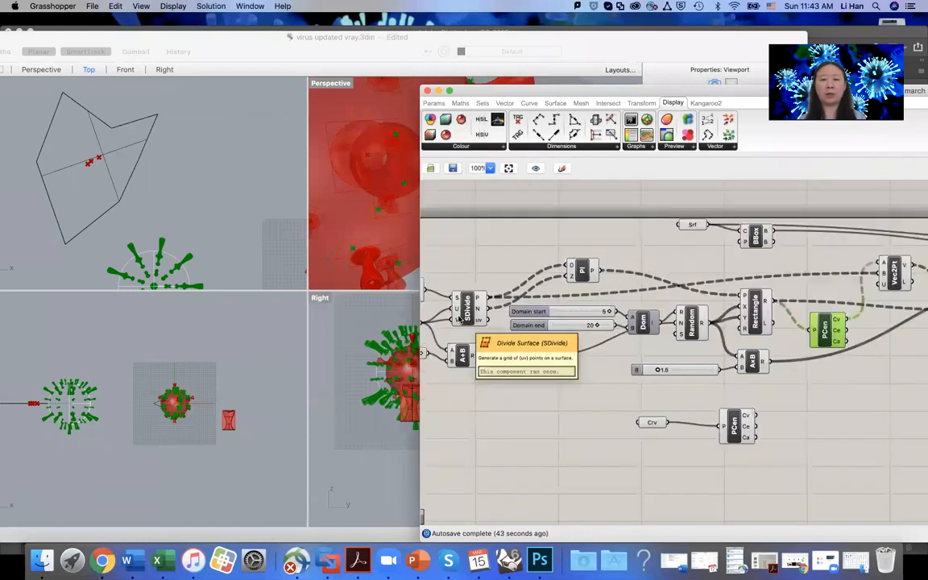
- Select SDivide and the PCen fed by Rectangle alternately to compare the surface division points with the rectangle centers in the Perspective viewport
left_click(470, 312)
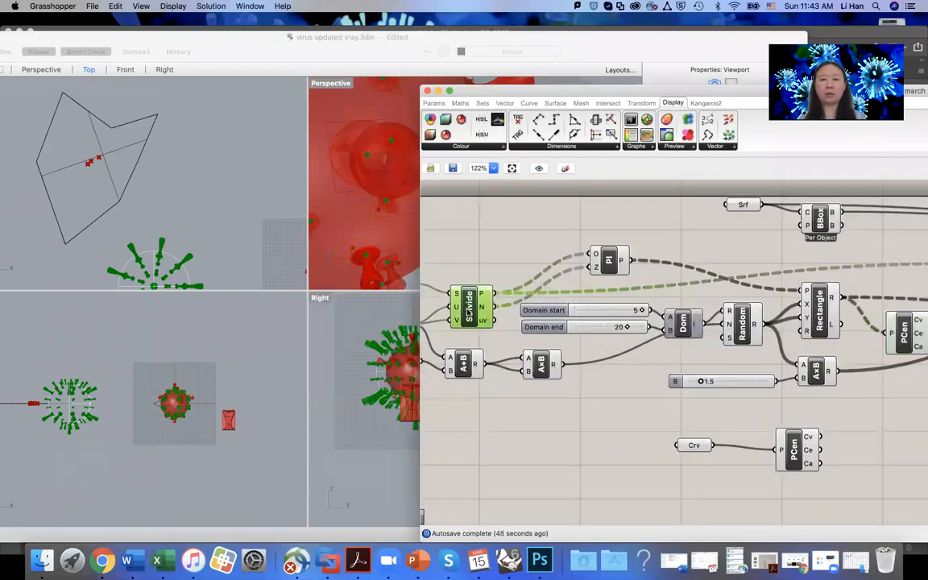
left_click(906, 337)
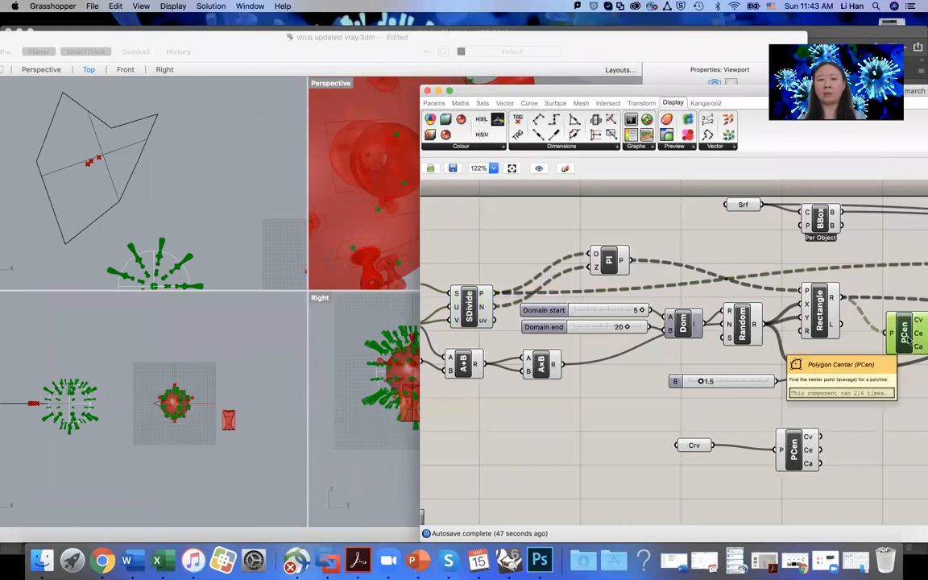
scroll(355, 266, "down", 5)
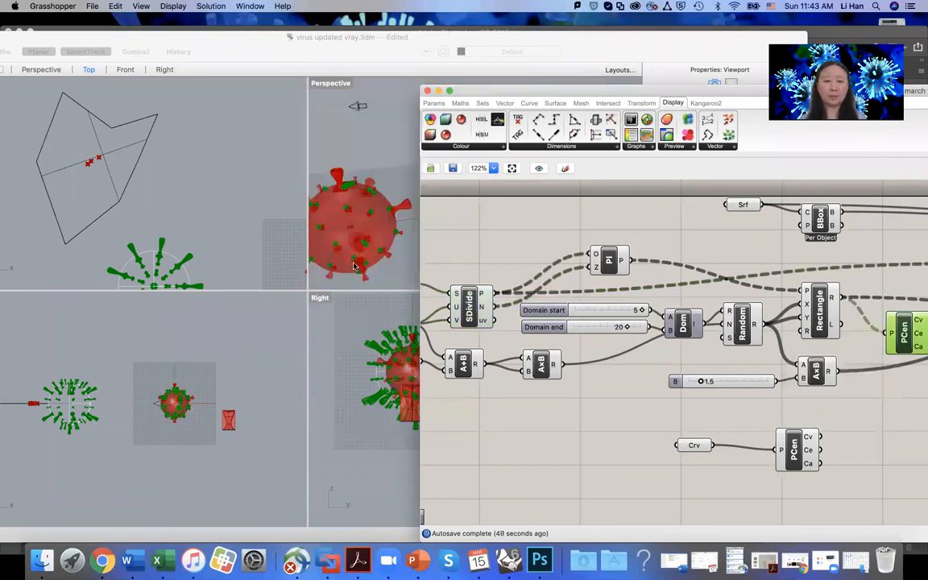
scroll(362, 262, "up", 5)
left_click(473, 298)
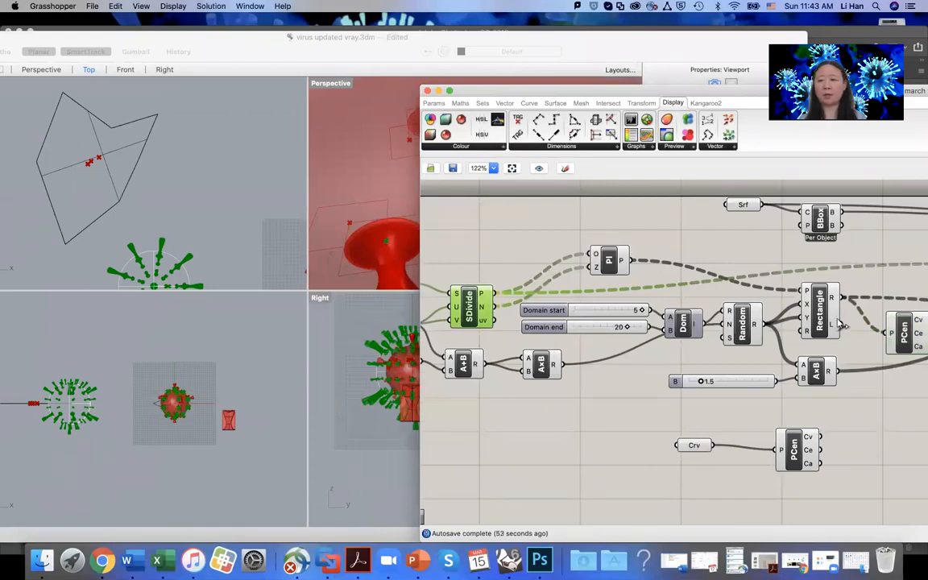
left_click(904, 330)
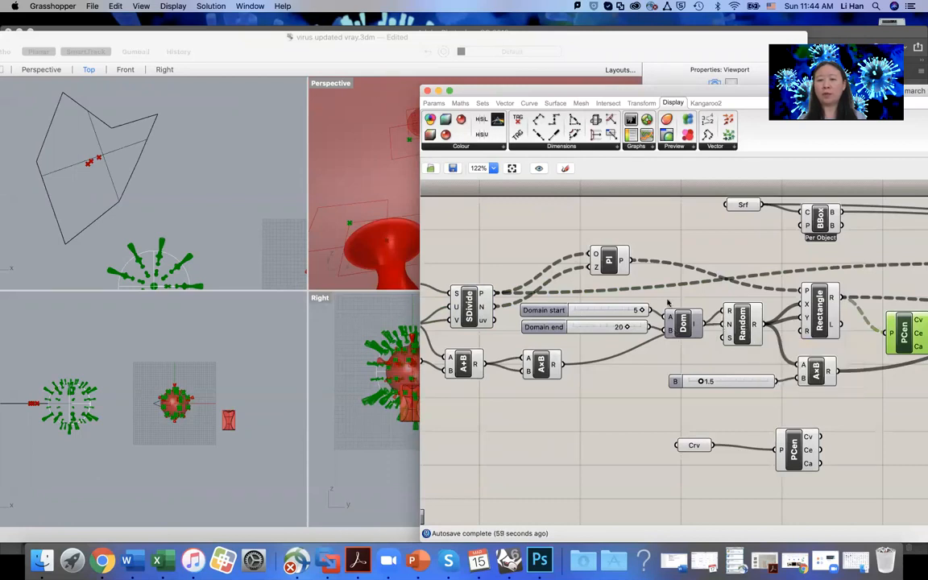
- Select Random, Rectangle, PCen and SDivide in turn to review how the random rectangles and their centers derive from the division points
left_click(749, 324)
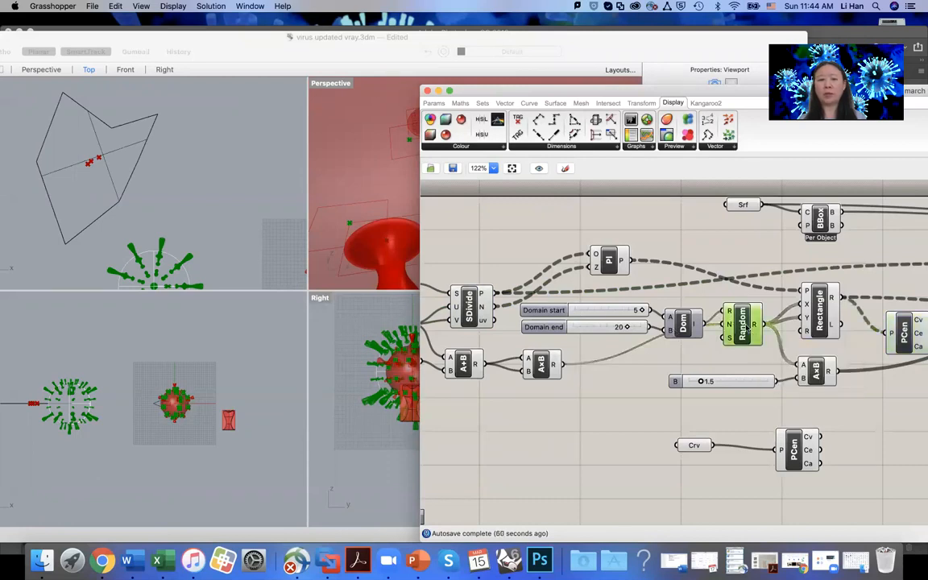
left_click(817, 309)
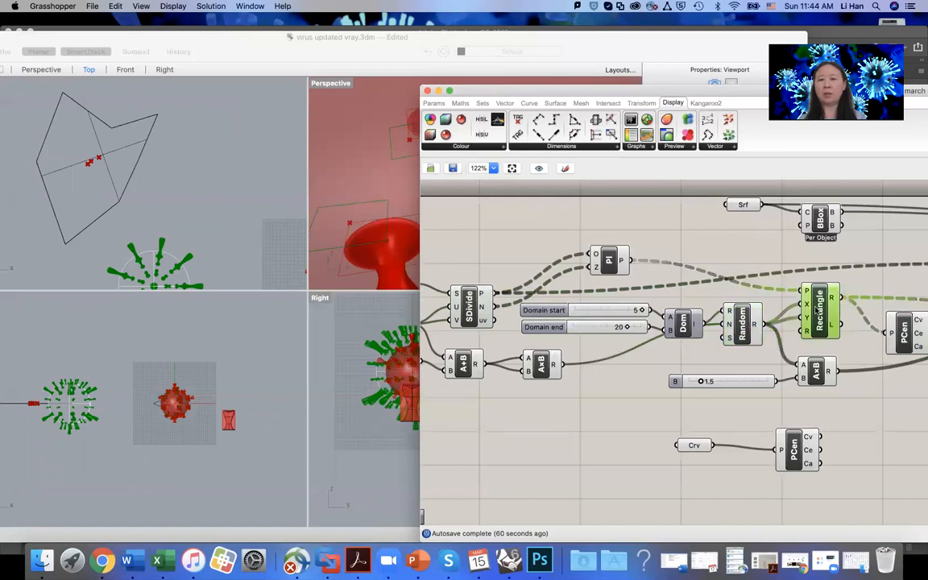
left_click(914, 333)
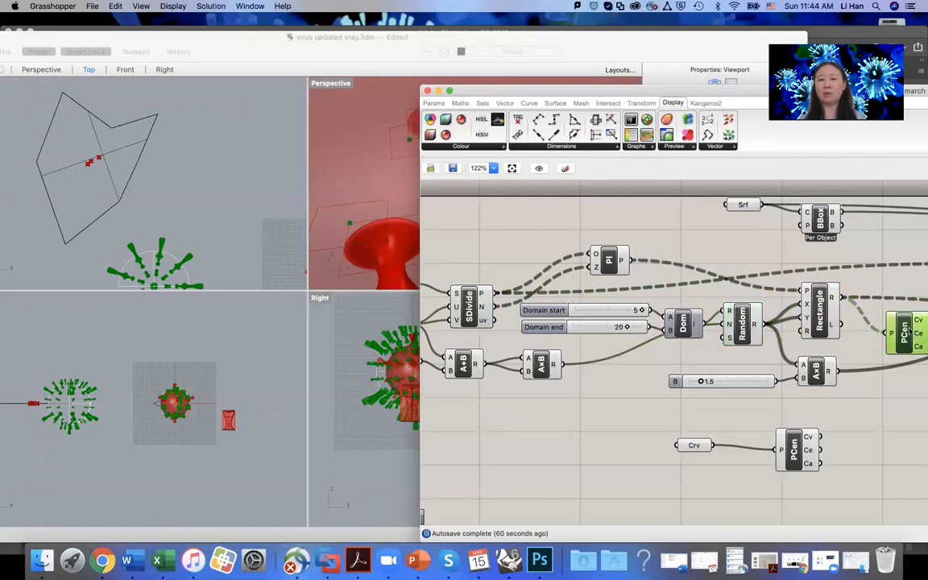
left_click(470, 304)
- Rearrange the SDivide, PCen, Vec2Pt and Move components to clarify their wiring, and highlight the Vec2Pt connections
left_click_drag(528, 88, 254, 88)
left_click_drag(723, 254, 721, 228)
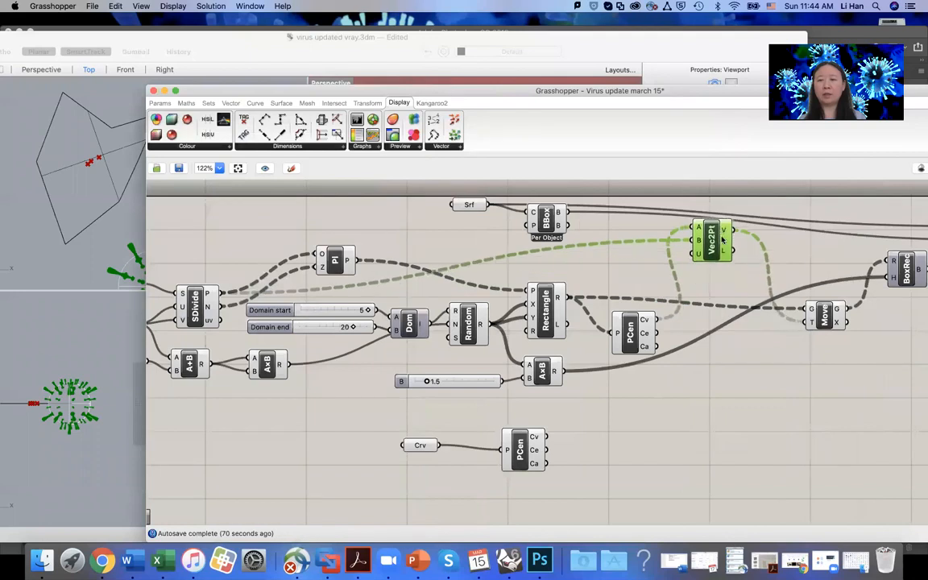
left_click(196, 300)
left_click_drag(201, 292, 204, 234)
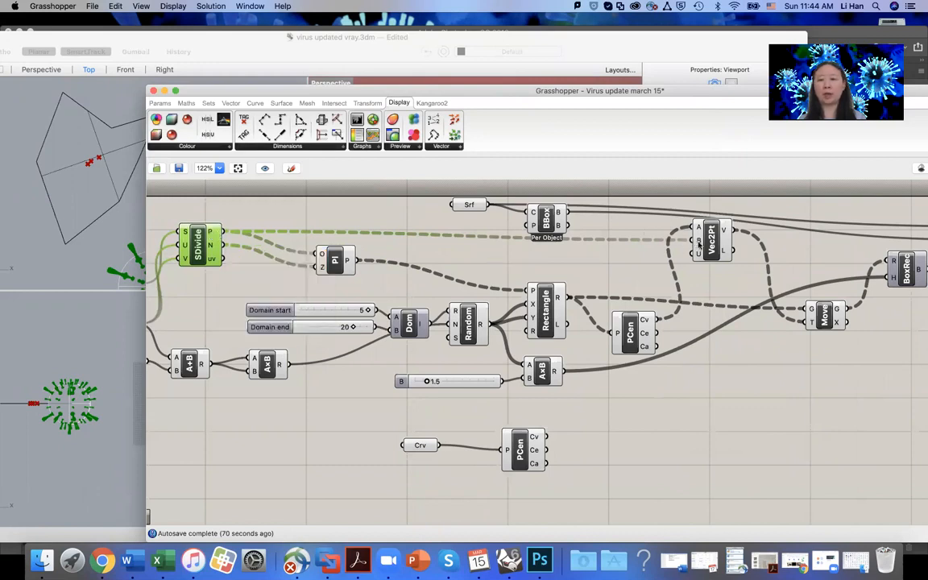
left_click_drag(700, 246, 702, 262)
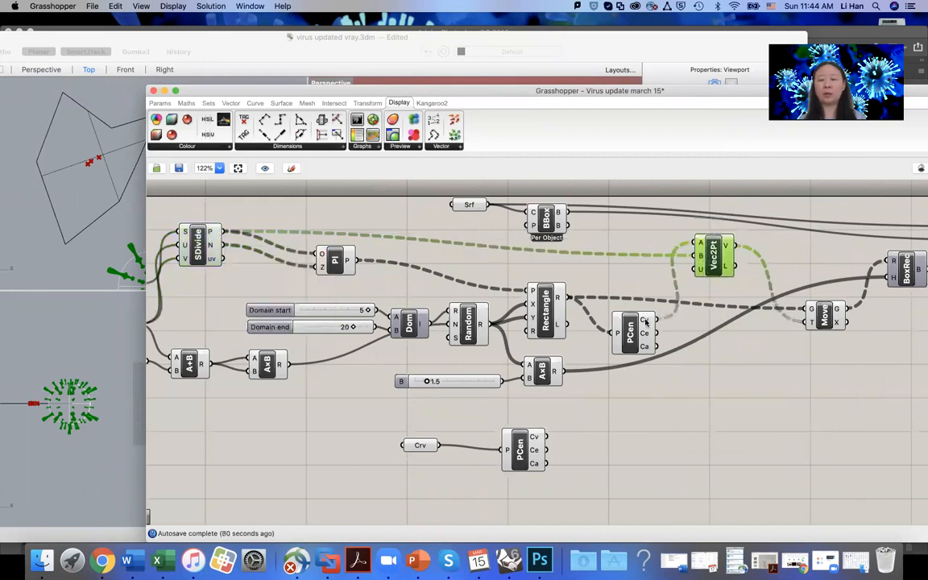
left_click_drag(650, 326, 649, 278)
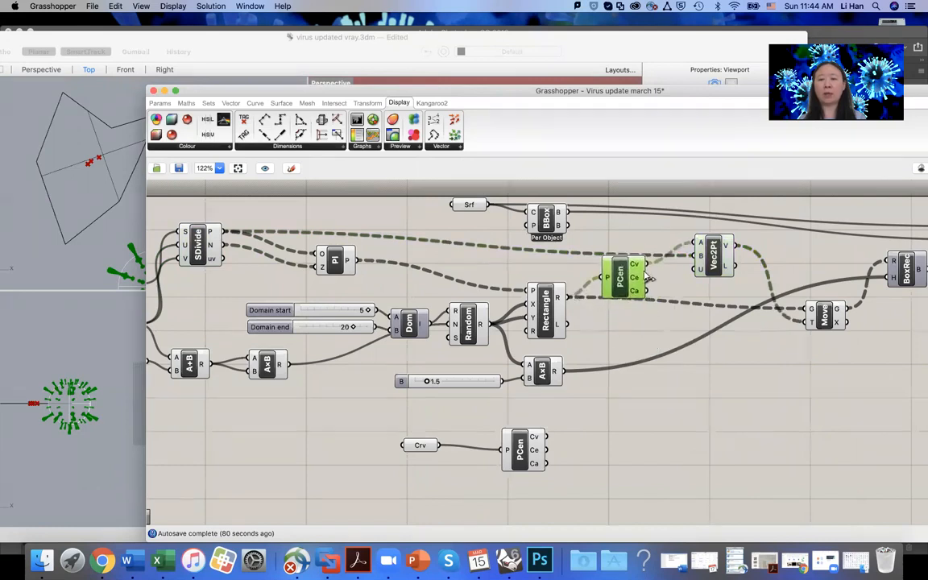
mouse_move(701, 243)
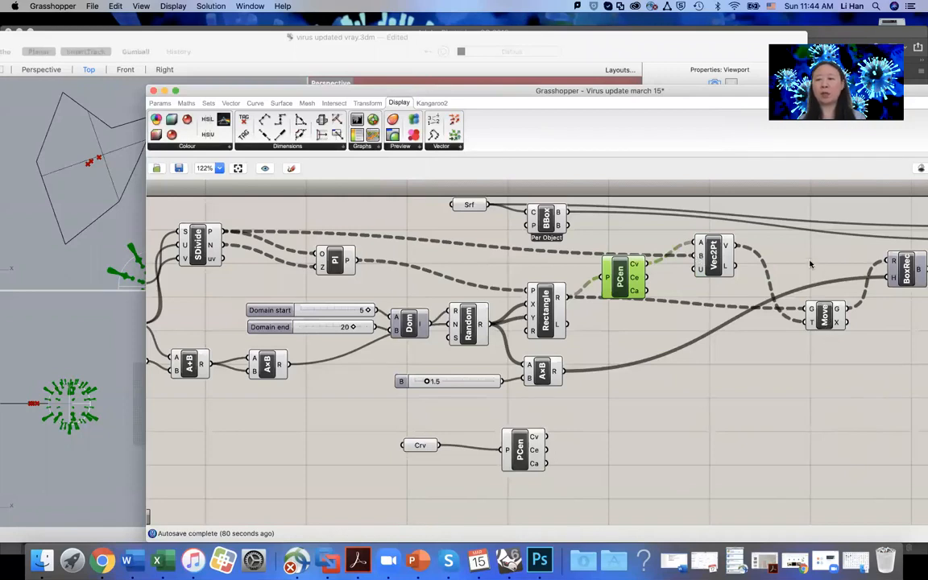
left_click_drag(830, 320, 814, 261)
left_click(713, 252)
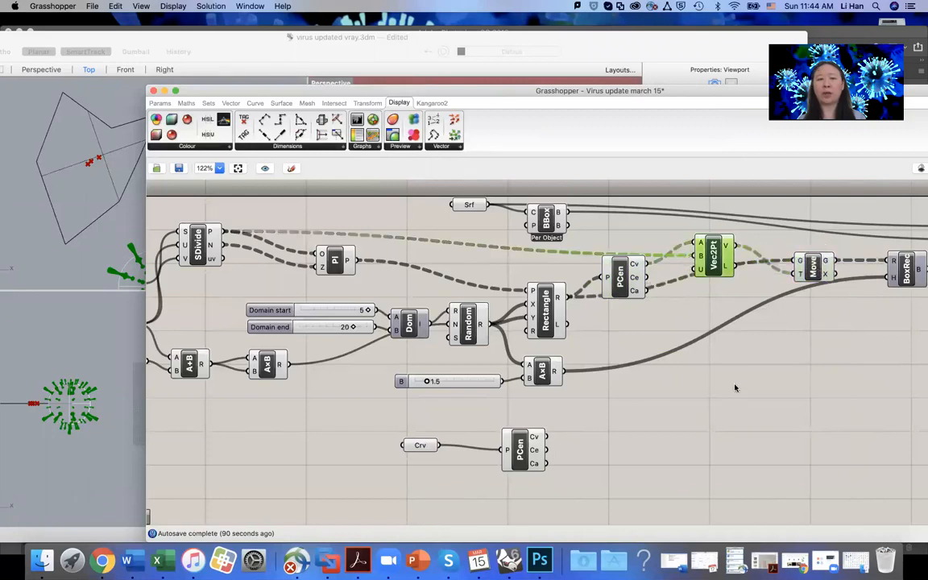
- Add a spare Vector 2Pt component to the empty canvas area below the existing Vec2Pt
left_click_drag(522, 98, 380, 175)
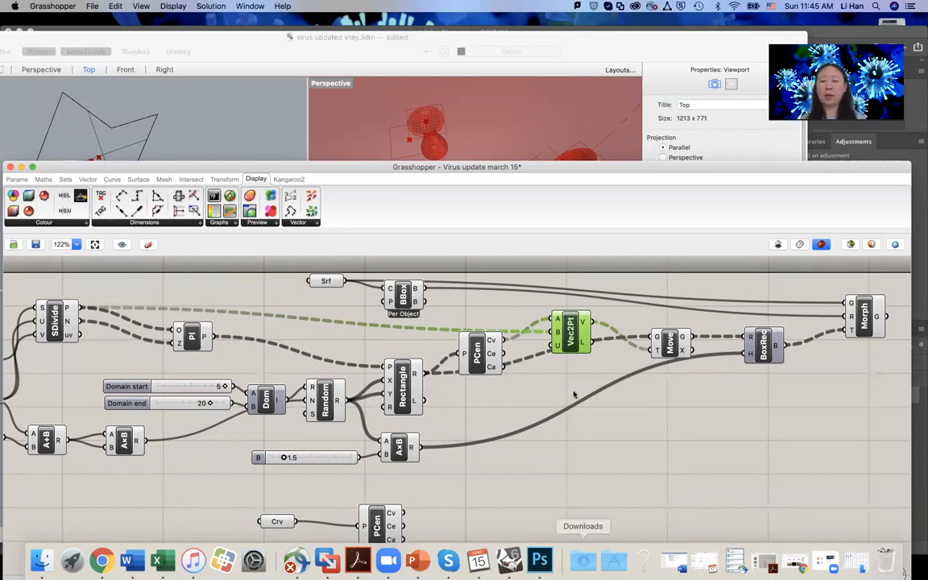
double_click(629, 431)
type("vecto")
key("Up")
key("Up")
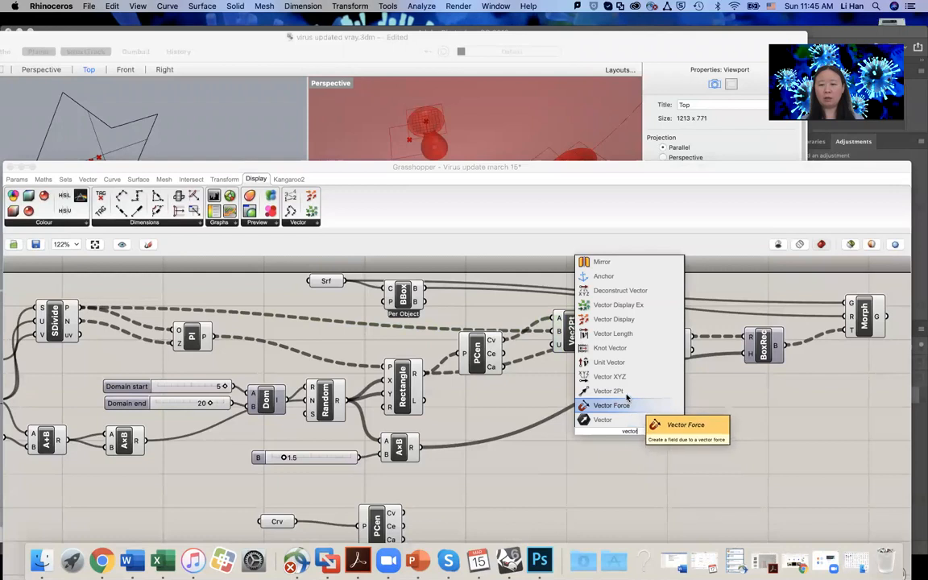
key("Return")
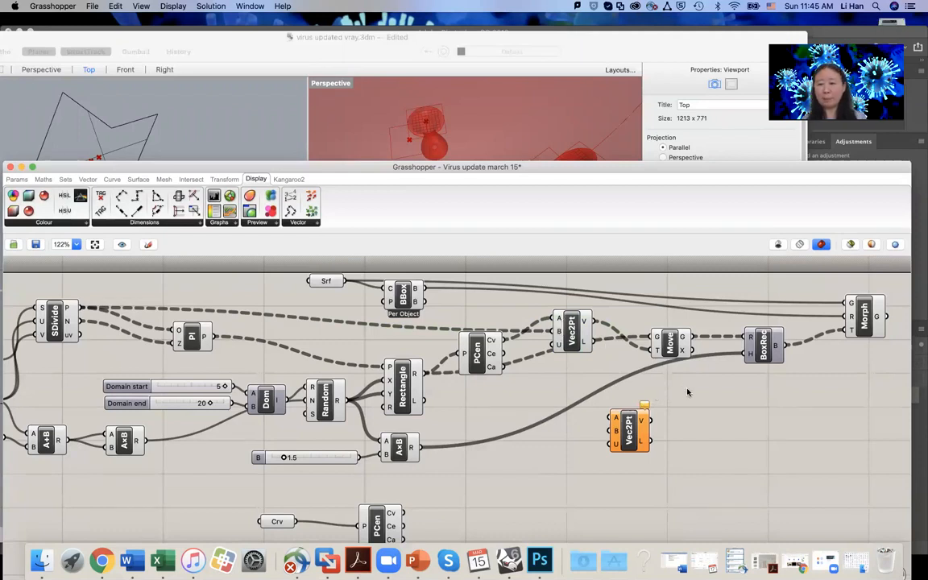
- Add a spare Move component beside the unconnected Vec2Pt
double_click(703, 443)
type("move")
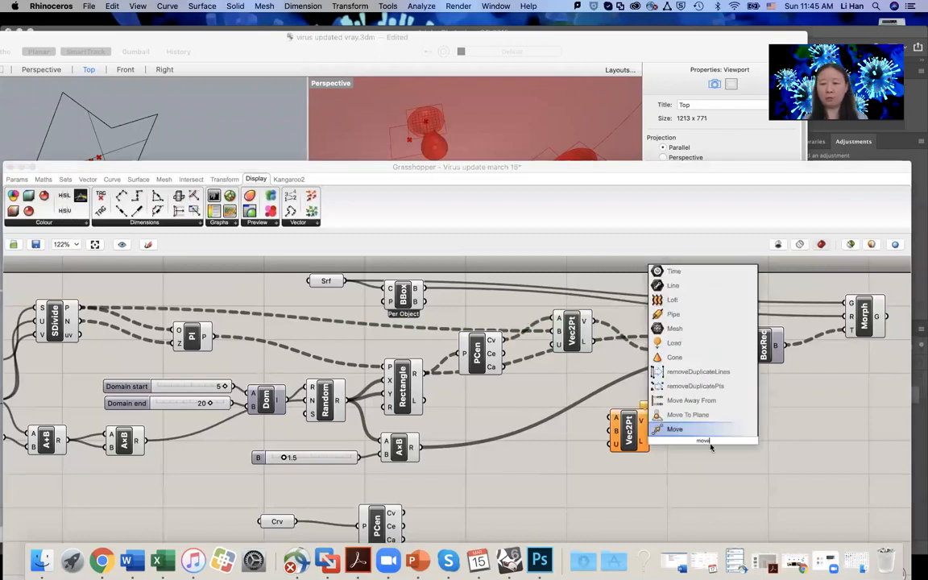
left_click(654, 430)
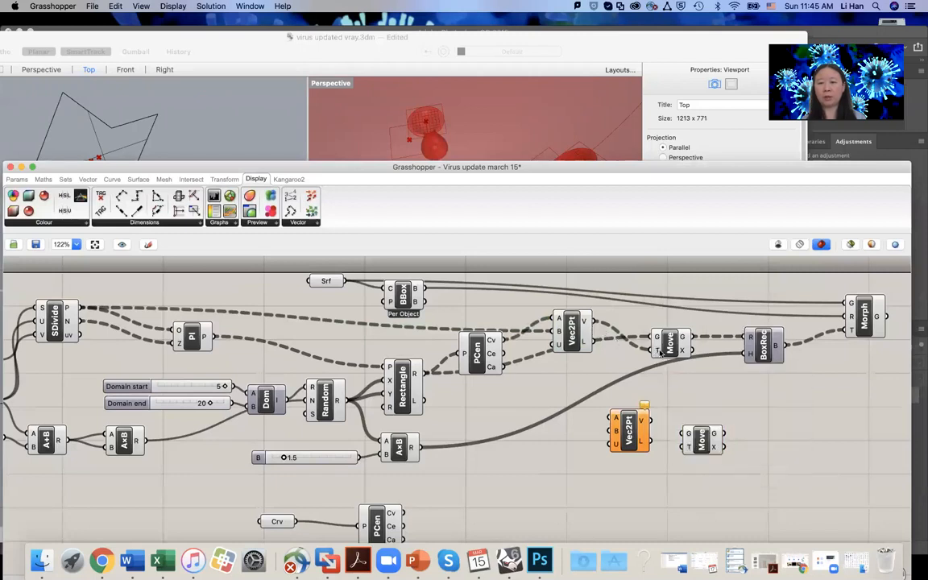
- Shift the Random, Rectangle and wired Move components slightly to separate the wires running between them
mouse_move(658, 352)
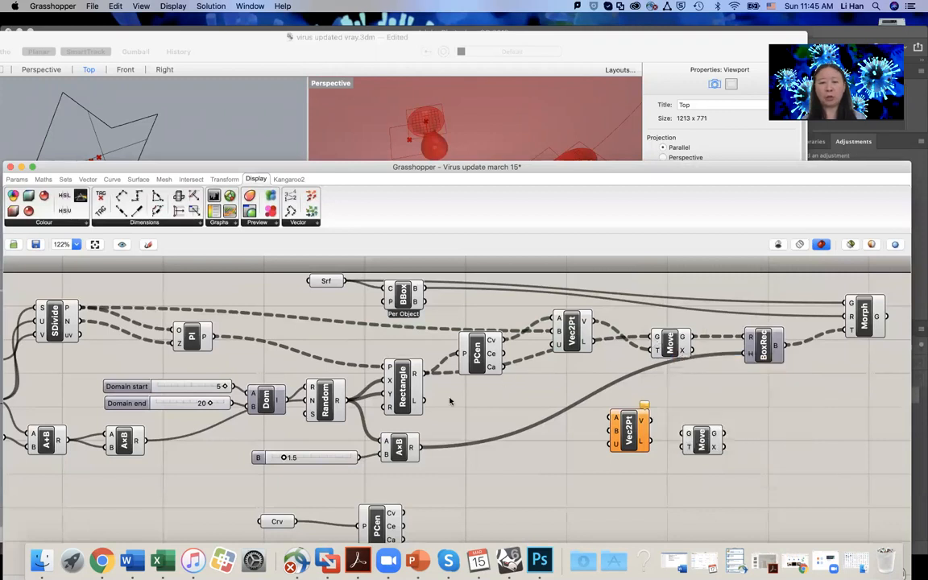
mouse_move(330, 403)
left_mouse_down()
mouse_move(322, 376)
mouse_move(322, 393)
left_mouse_up()
left_click_drag(399, 398, 426, 422)
left_click_drag(672, 345, 677, 361)
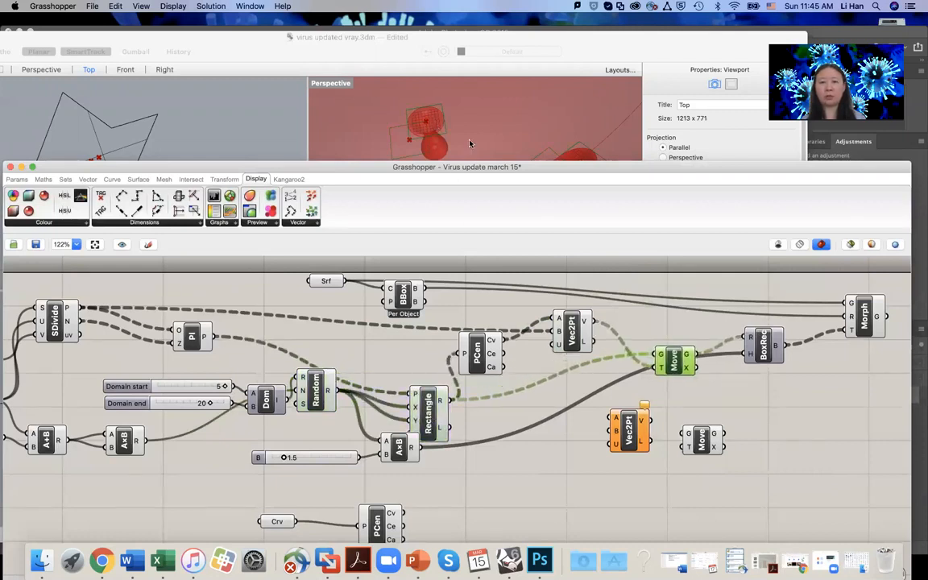
- Expose more of the Perspective viewport and select Rectangle and Move alternately to compare the original and moved rectangles
left_click_drag(480, 170, 444, 198)
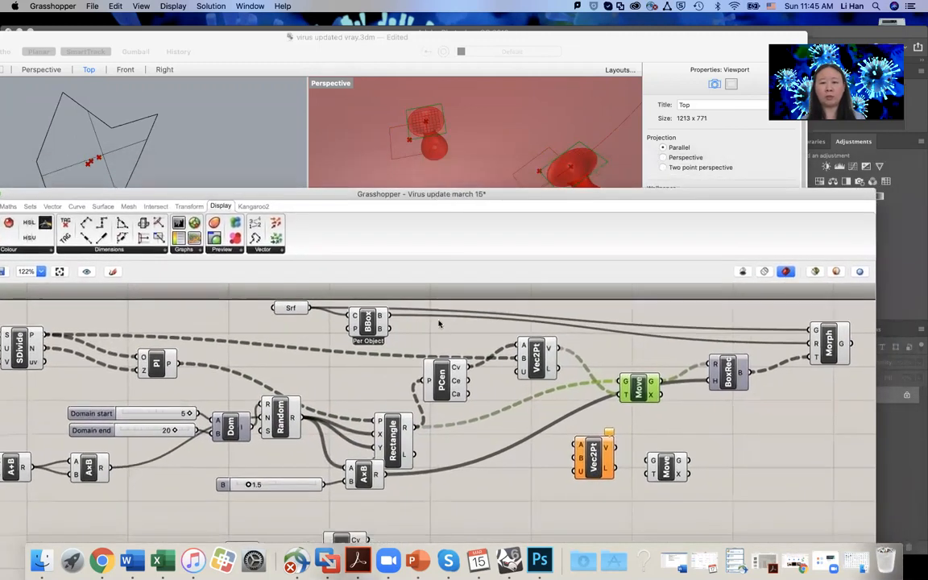
left_click(388, 438)
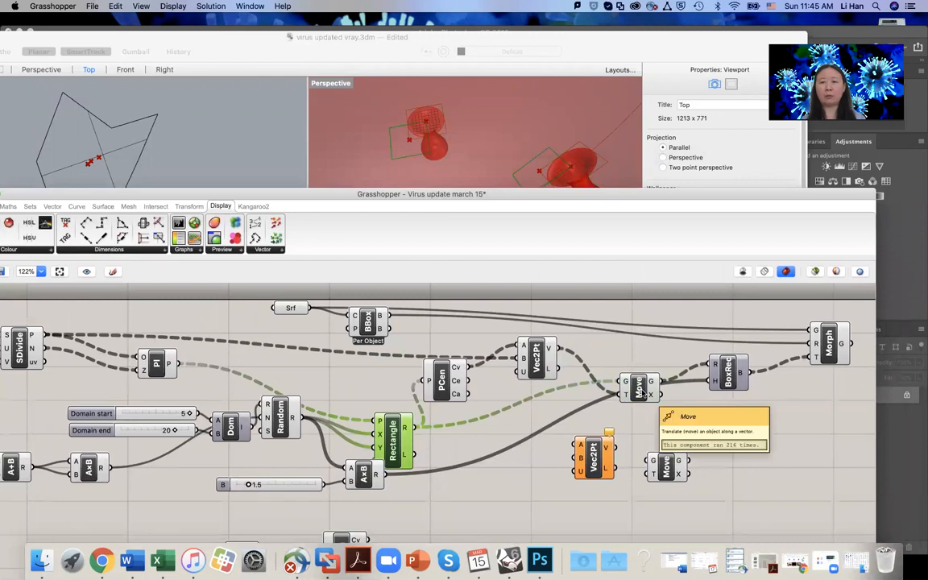
left_click(642, 389)
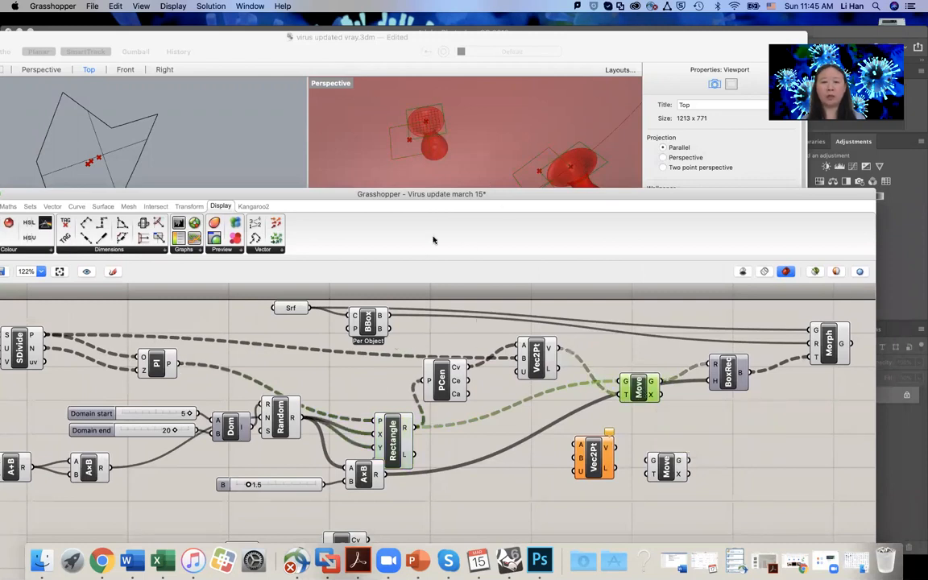
left_click_drag(447, 199, 413, 262)
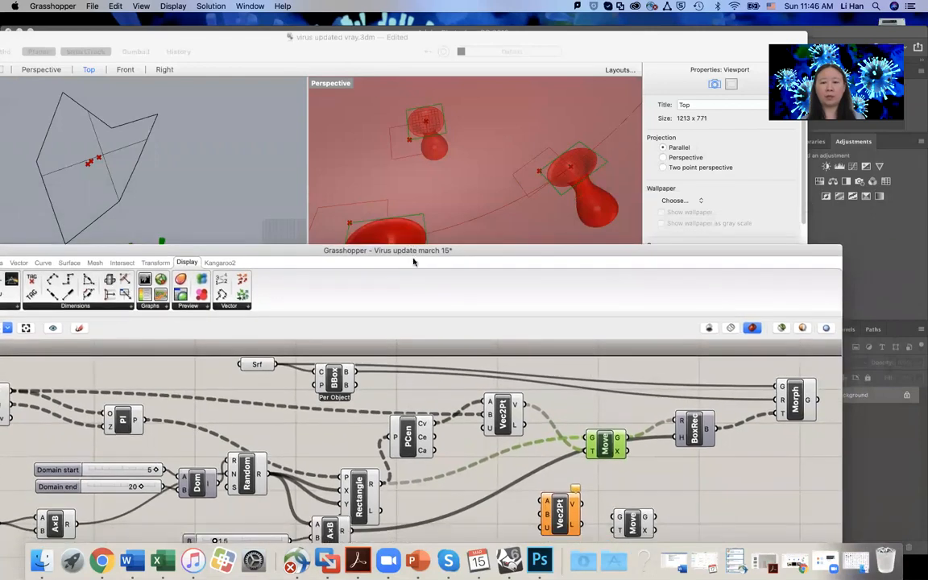
left_click(361, 488)
left_click(606, 444)
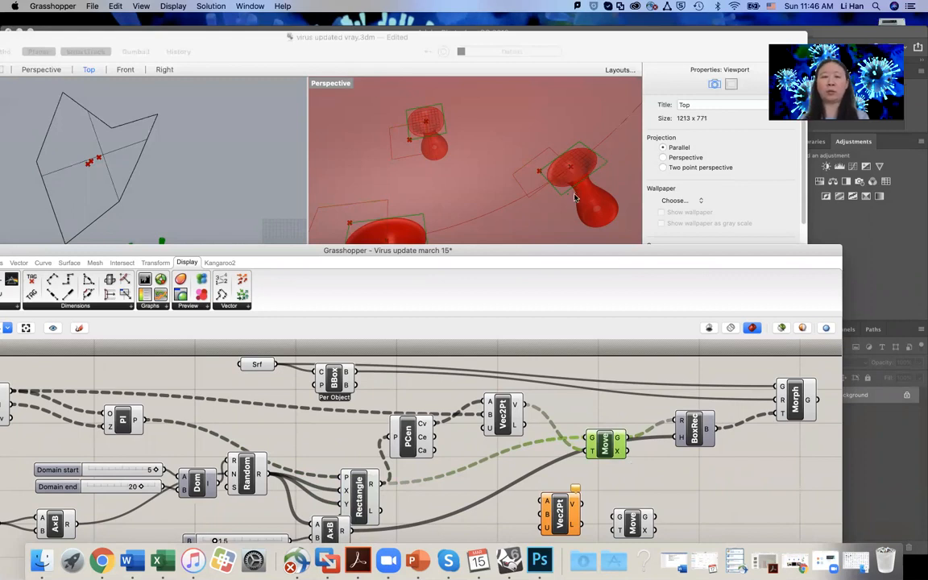
- Select BoxRec, then examine the source spike's bounding box in the Top viewport with BBox highlighted
left_click(693, 450)
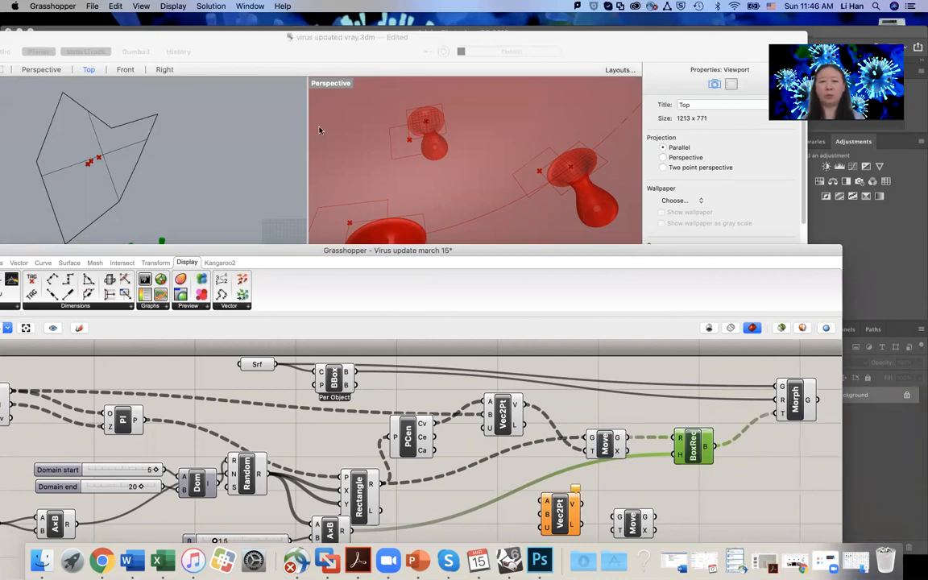
scroll(173, 164, "up", 3)
scroll(174, 162, "down", 5)
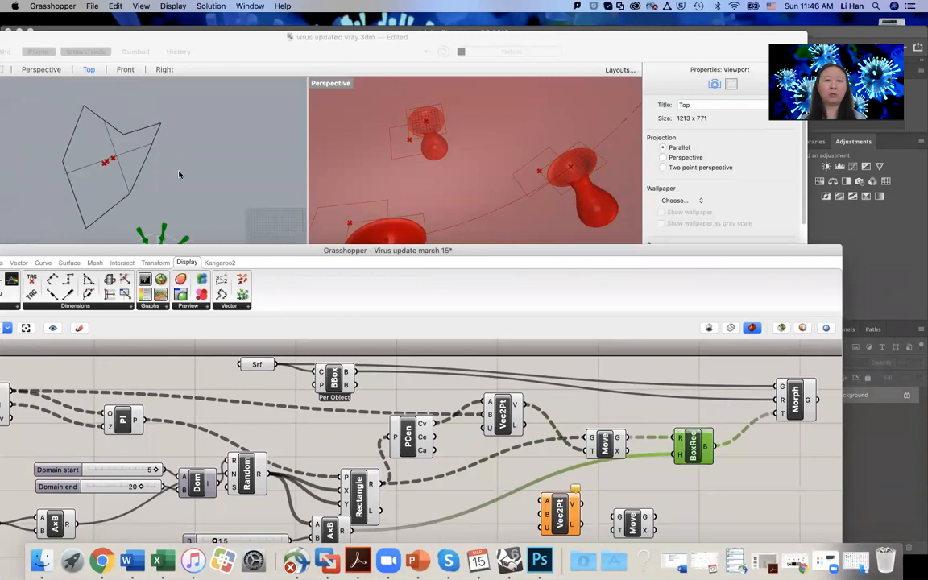
scroll(202, 181, "down", 4)
scroll(216, 184, "up", 3)
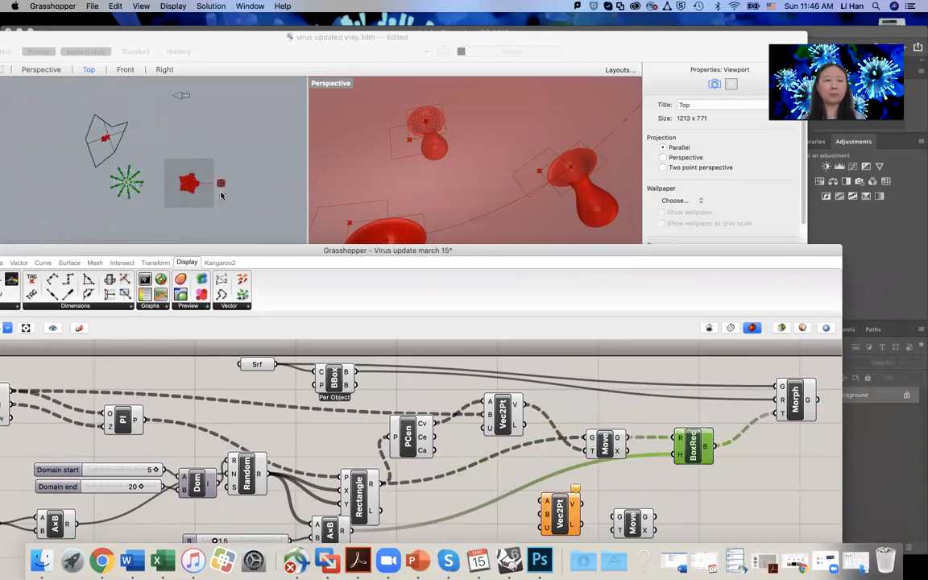
scroll(216, 184, "up", 5)
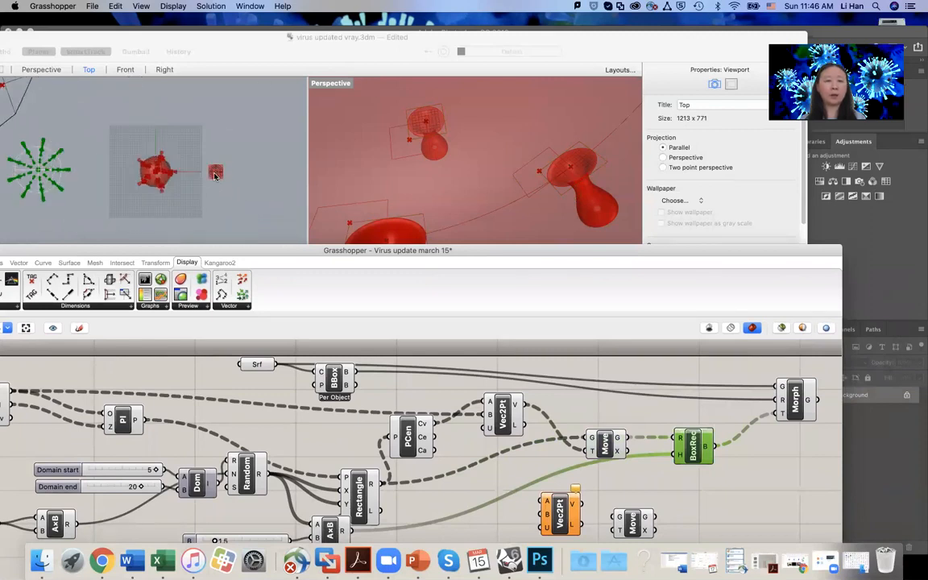
left_click(335, 379)
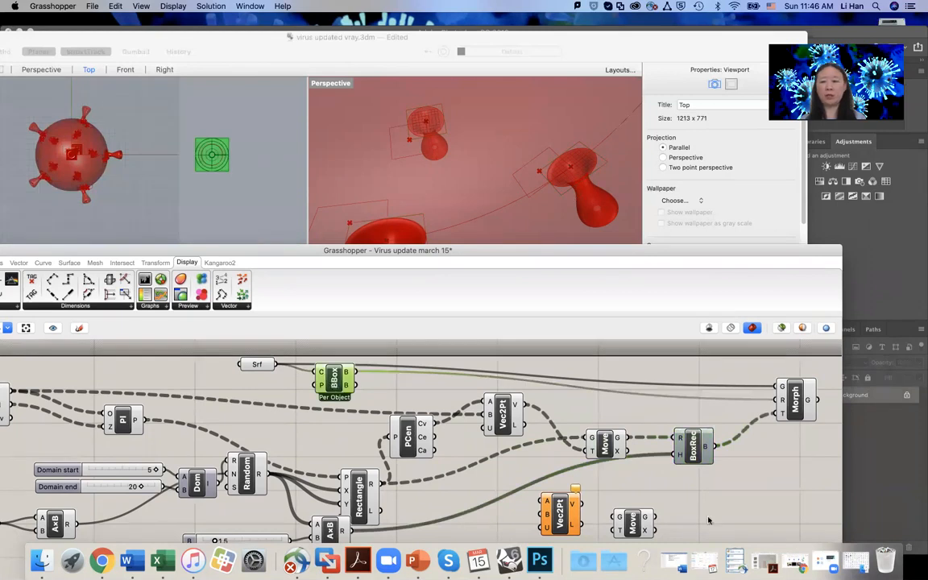
- Turn on the preview of BoxRec and highlight its boxes around the spikes in the Rhino viewports
right_click(692, 449)
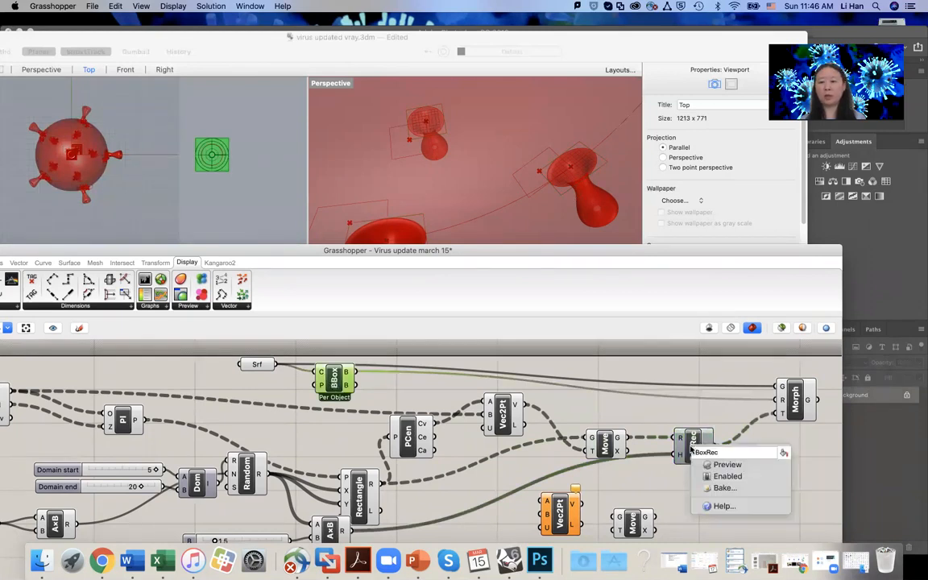
left_click(709, 466)
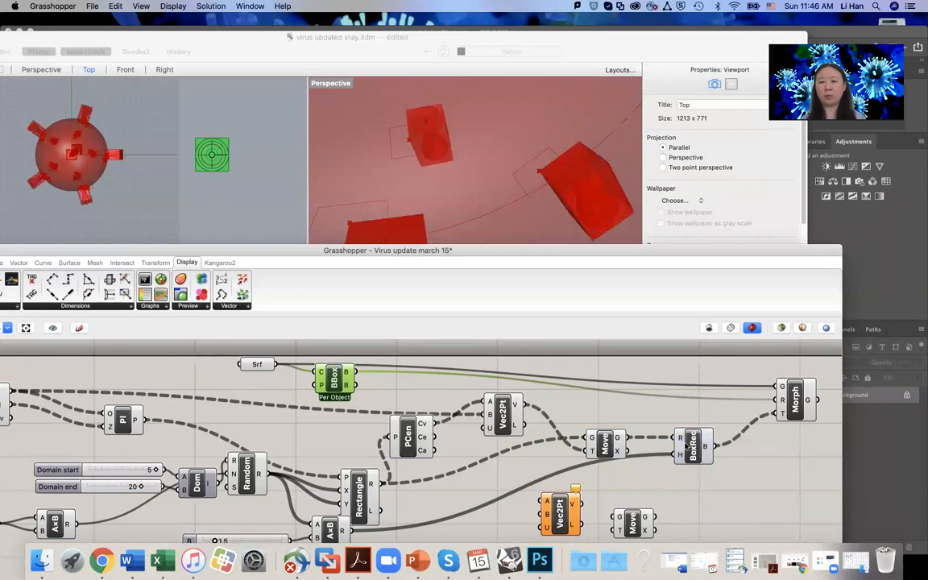
left_click(693, 448)
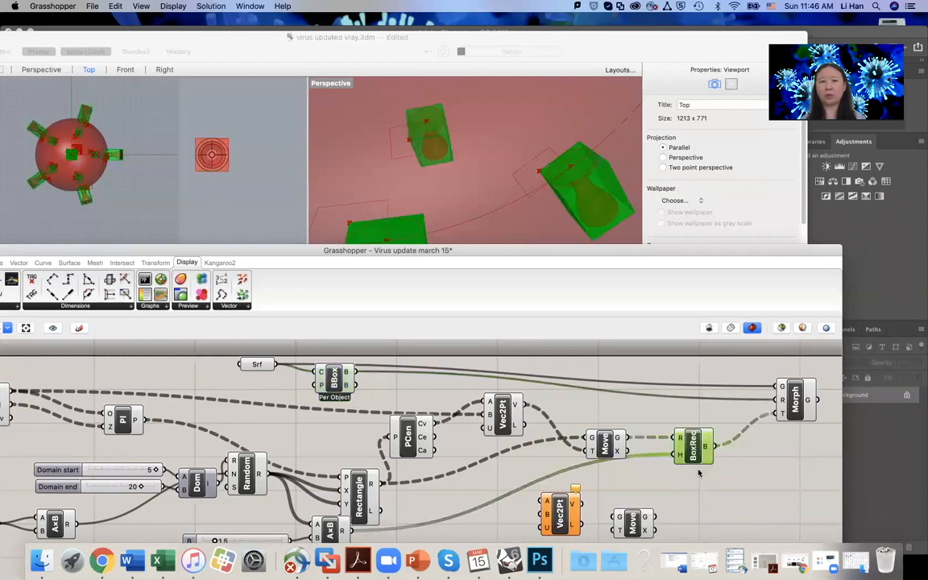
left_click(188, 140)
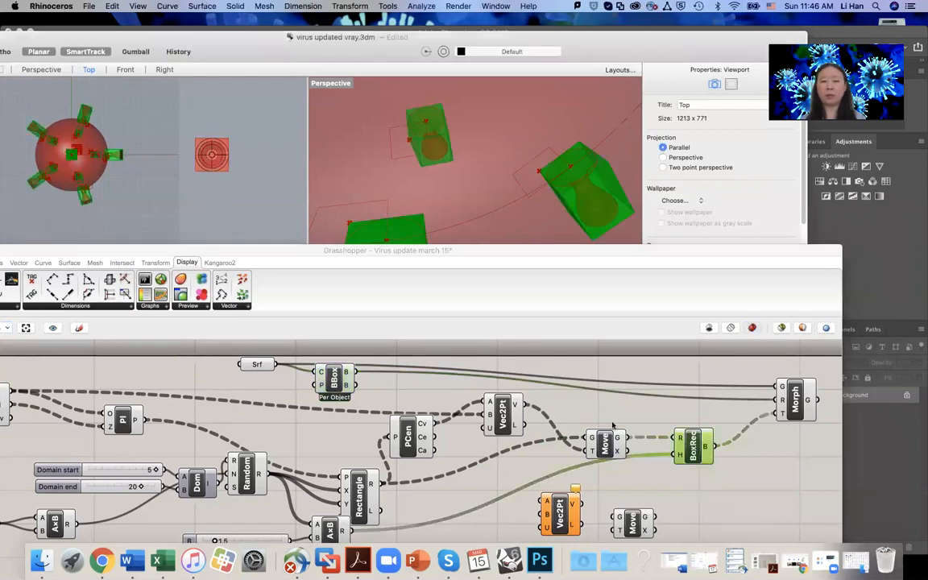
- Select BBox and BoxRec alternately to compare the source and target boxes, and shift BBox slightly to separate its wires
left_click(334, 378)
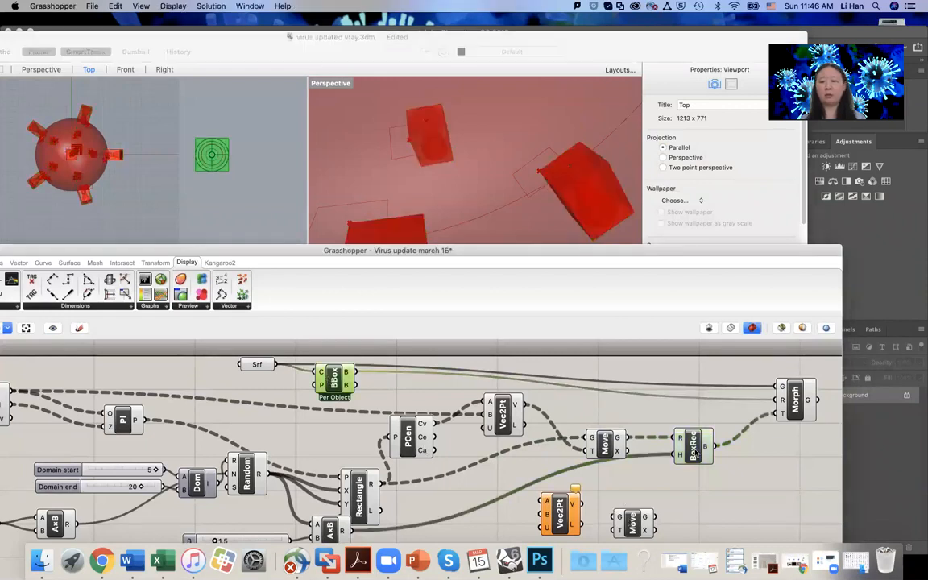
left_click(694, 448)
left_click(341, 376)
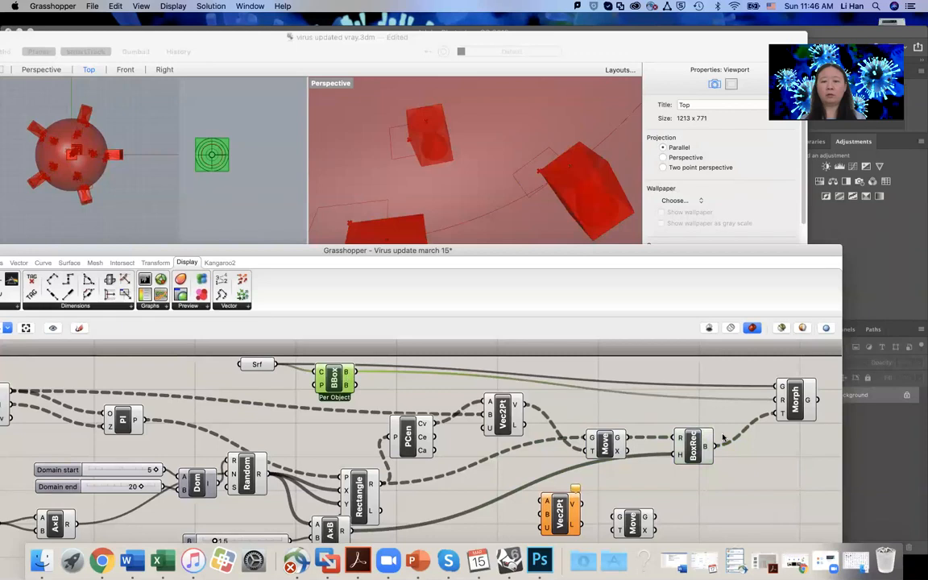
left_click(694, 444)
left_click_drag(344, 385, 344, 403)
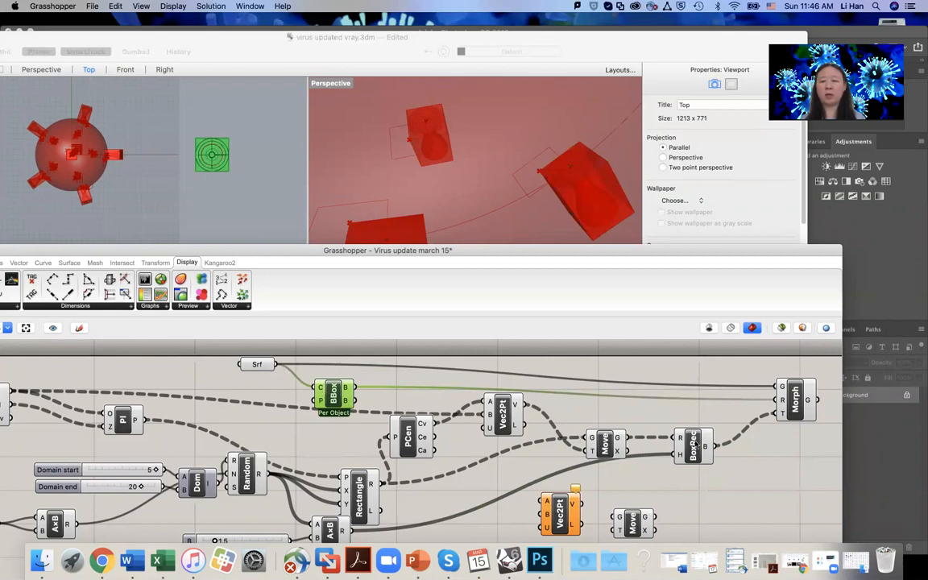
left_click(693, 445)
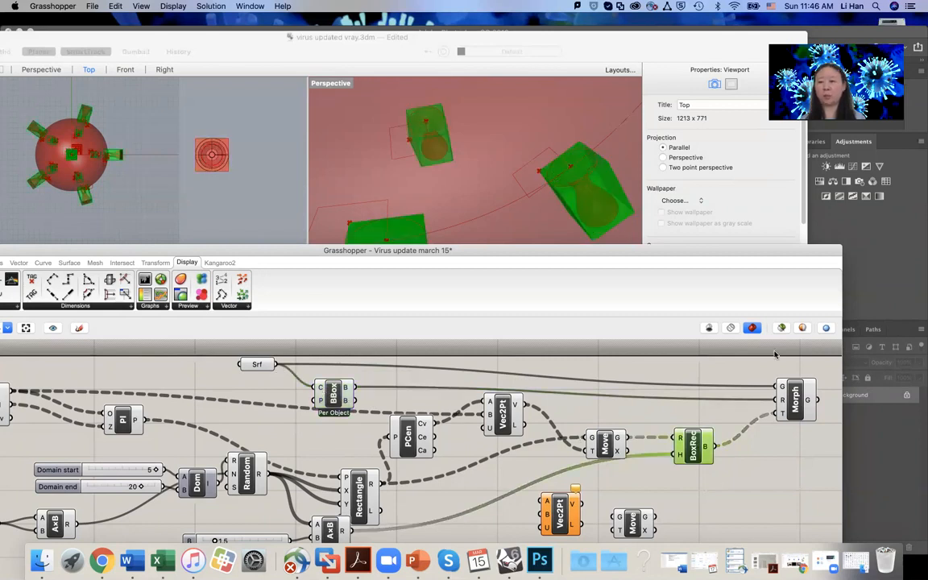
- Highlight the spikes produced by Morph and turn off the preview of BoxRec
left_click(796, 403)
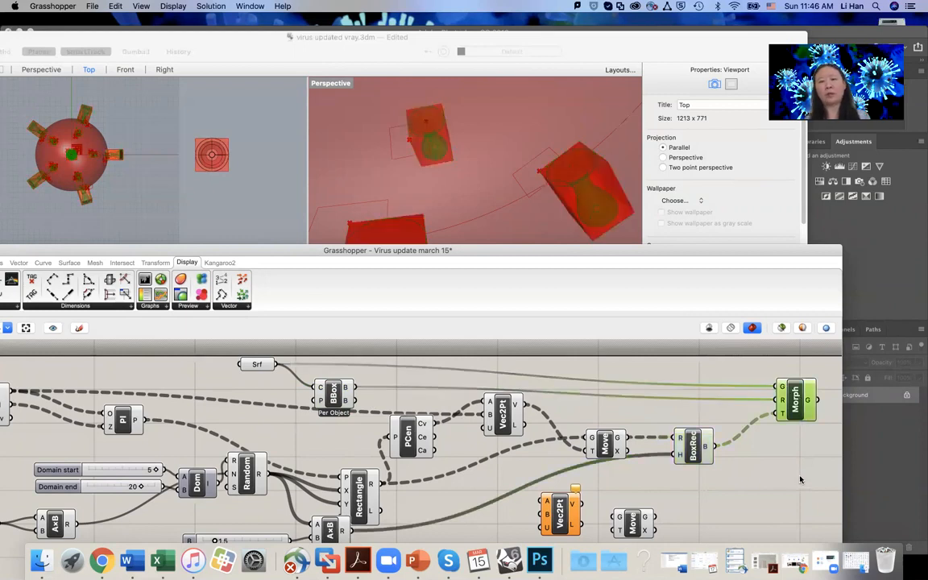
right_click(692, 441)
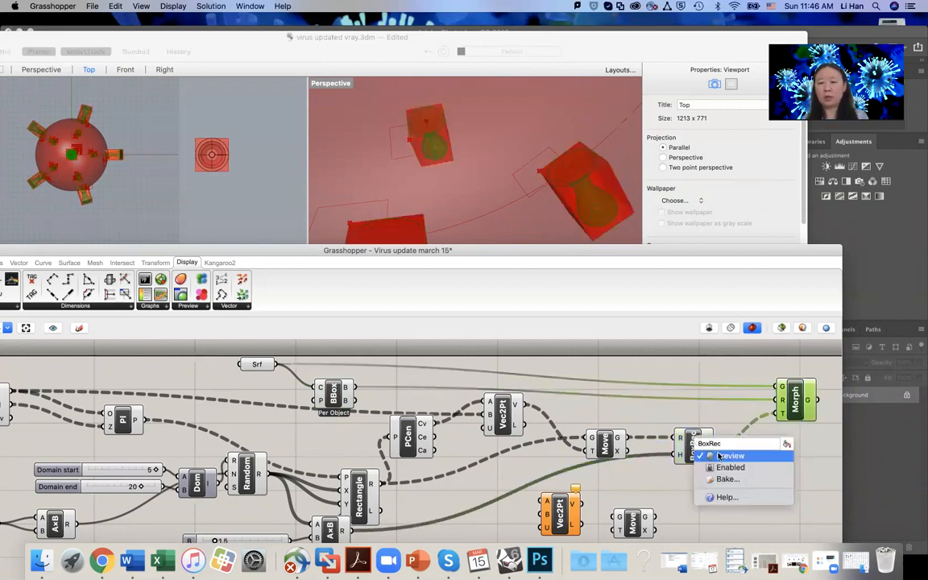
left_click(725, 456)
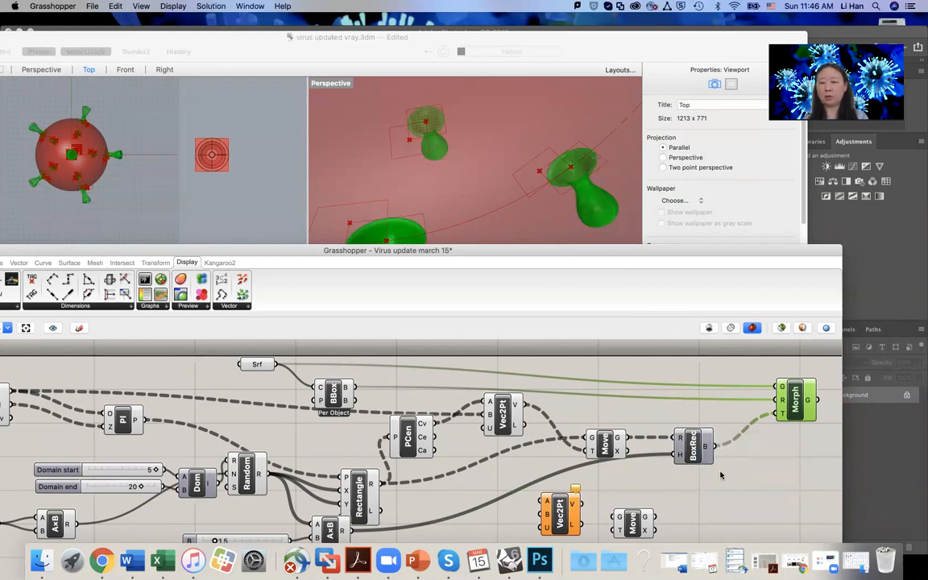
- Rearrange the Grasshopper and Rhino windows and examine the whole virus with its spikes in the Perspective viewport
scroll(719, 475, "up", 1)
scroll(720, 475, "down", 2)
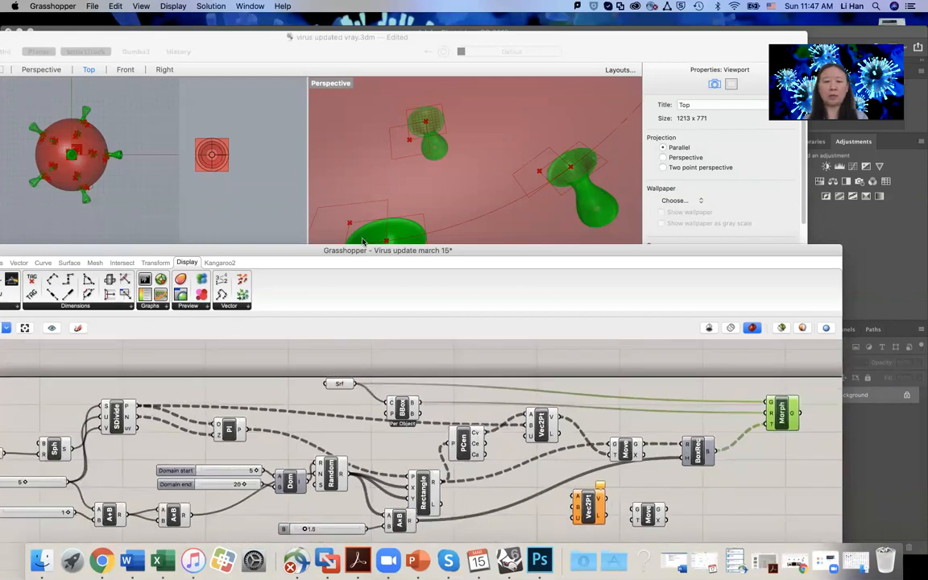
left_click_drag(327, 250, 790, 243)
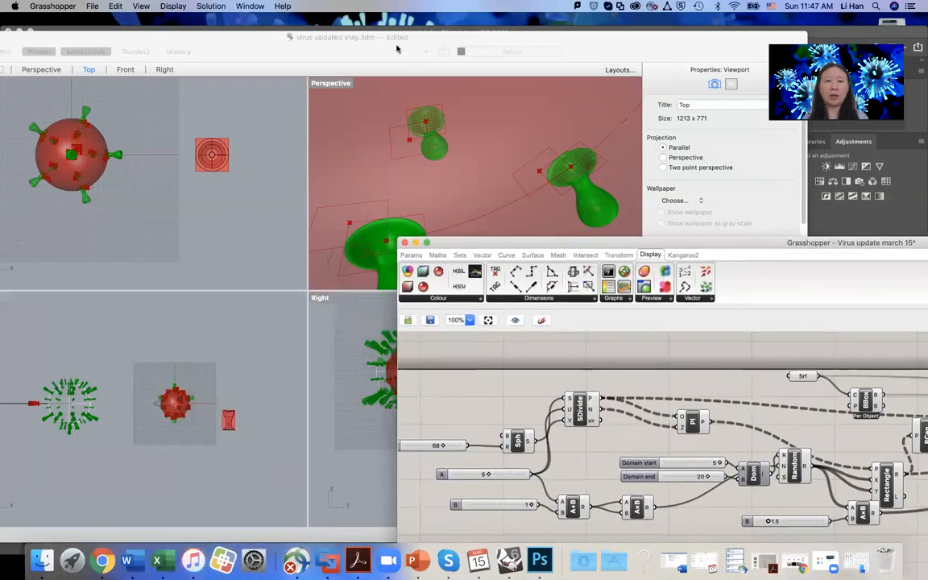
left_click_drag(396, 49, 267, 50)
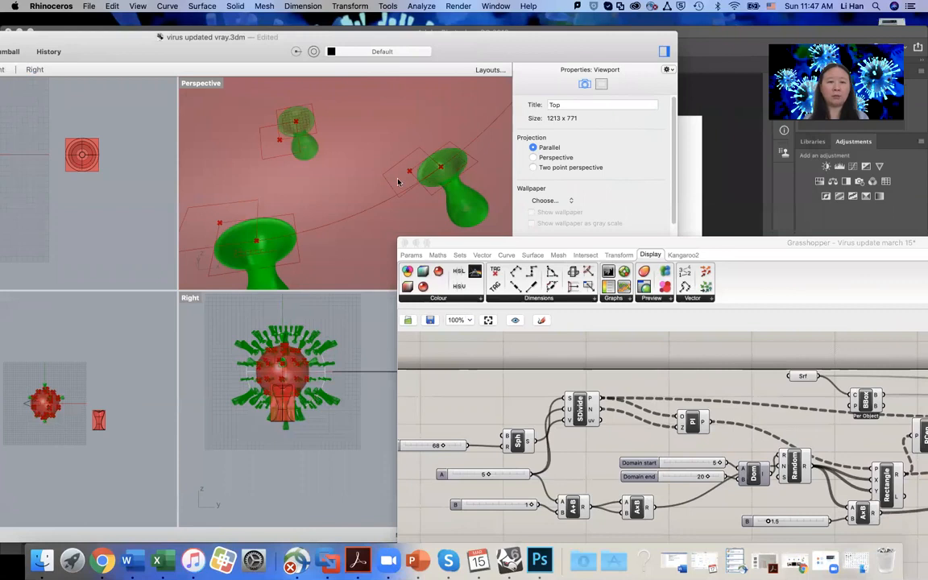
scroll(398, 182, "down", 10)
scroll(478, 220, "up", 4)
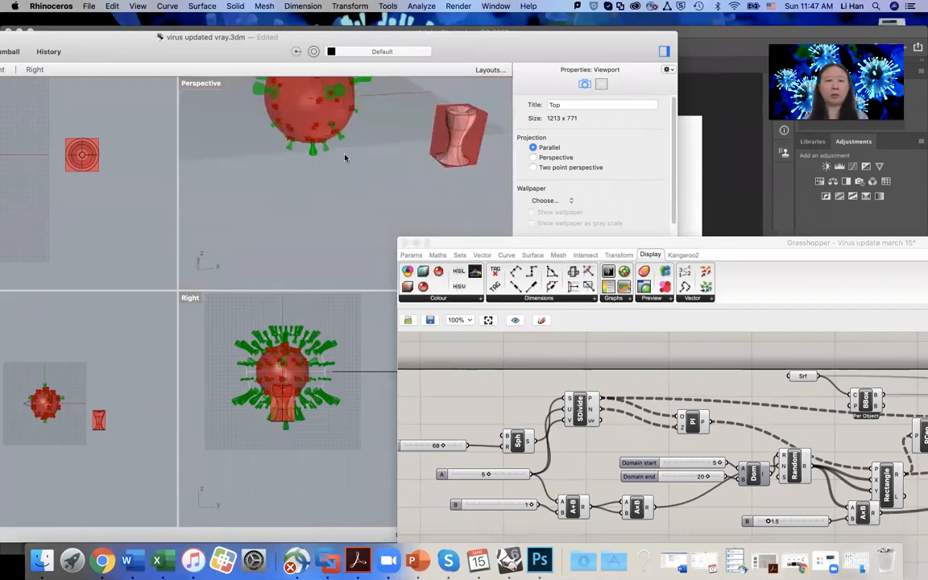
scroll(345, 158, "down", 5)
scroll(335, 103, "up", 5)
- Expose the lower part of the definition and move the Rectangle component clear of the A×B component below it
left_click_drag(554, 243, 499, 59)
left_click_drag(894, 434, 657, 372)
key("Delete")
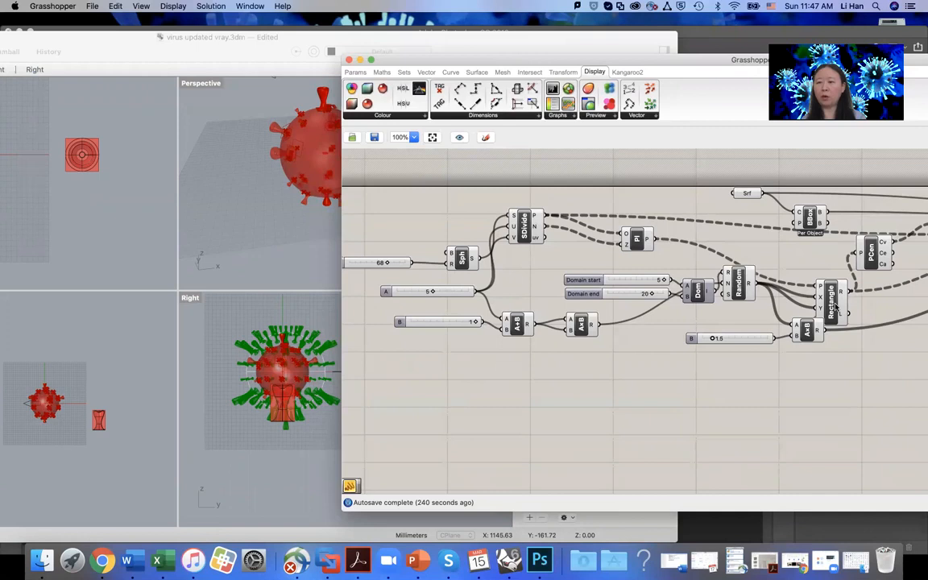
left_click_drag(830, 310, 824, 282)
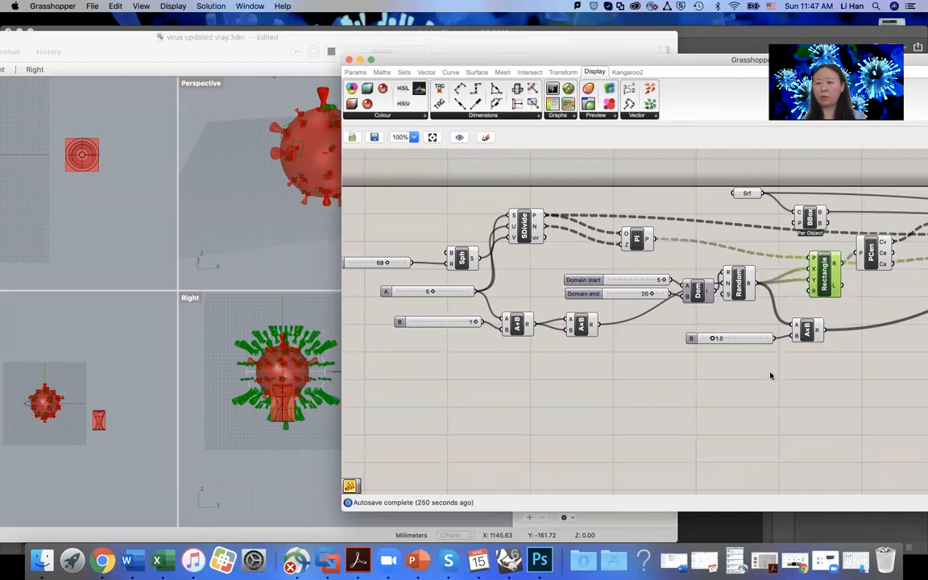
- Set the A slider feeding SDivide's U and V inputs to 8 and examine the denser spikes in the Perspective viewport
scroll(293, 376, "up", 3)
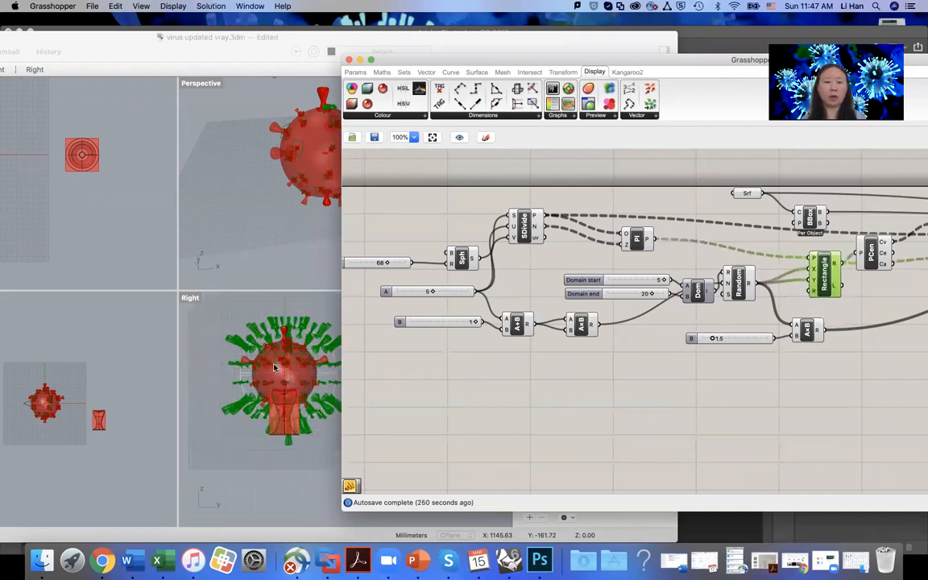
left_click_drag(272, 54, 90, 52)
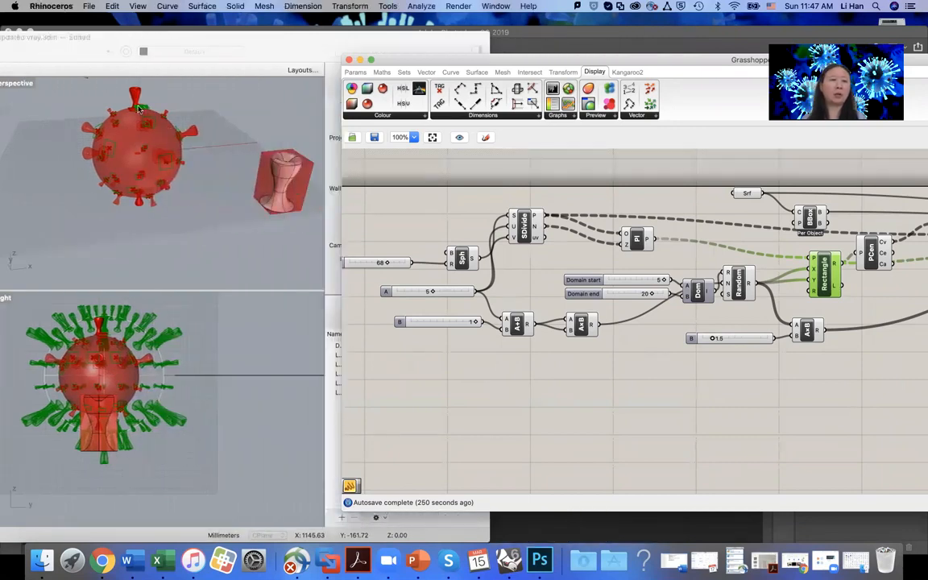
left_click(139, 108)
scroll(132, 161, "up", 5)
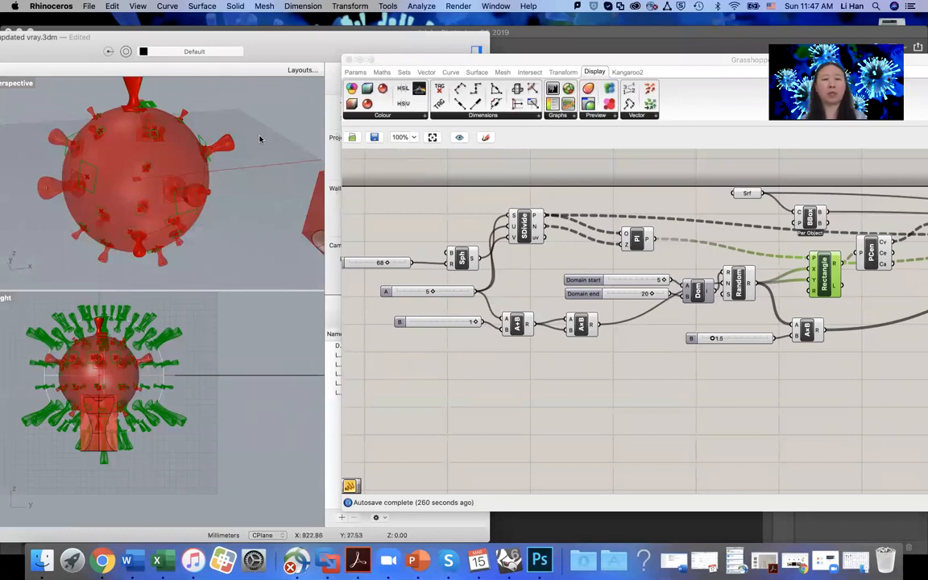
left_click(435, 294)
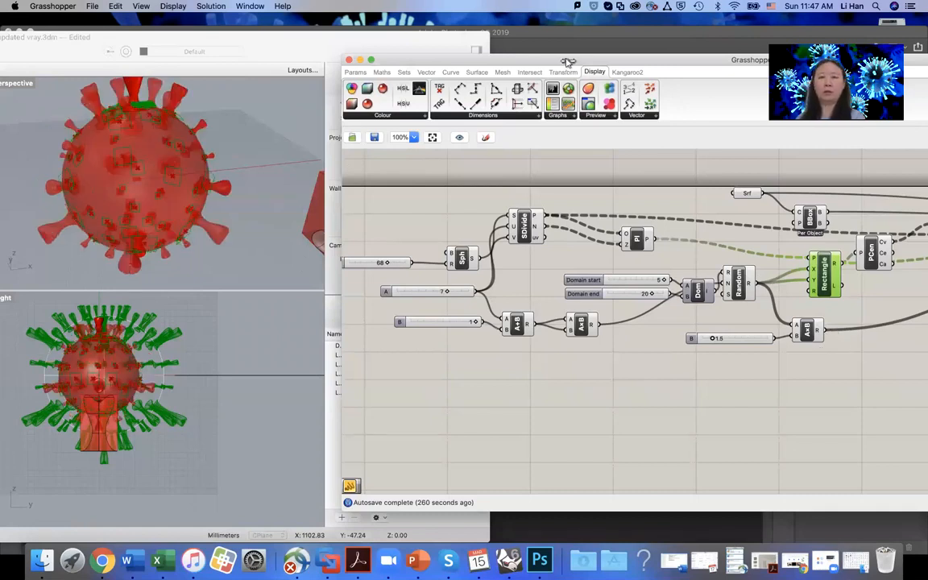
left_click_drag(575, 62, 649, 93)
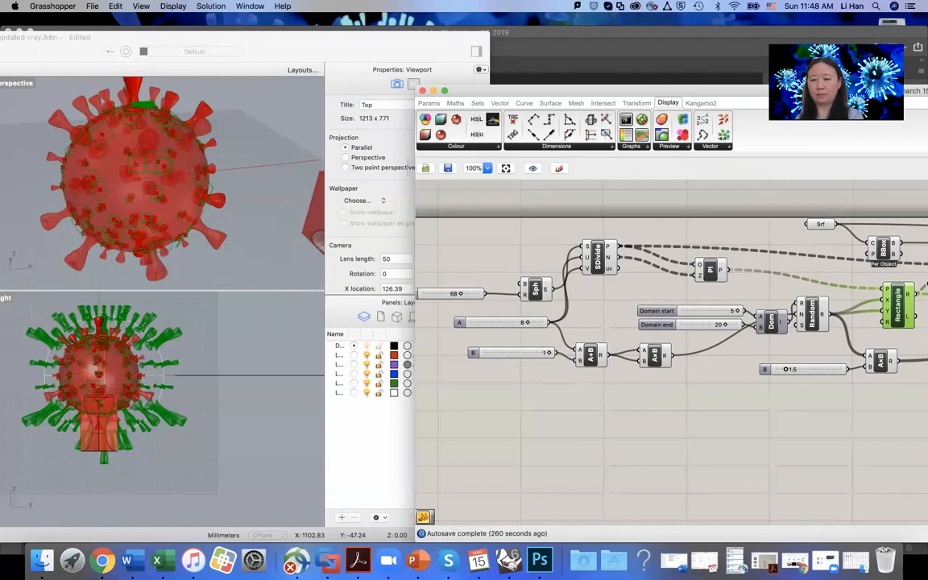
scroll(186, 179, "up", 10)
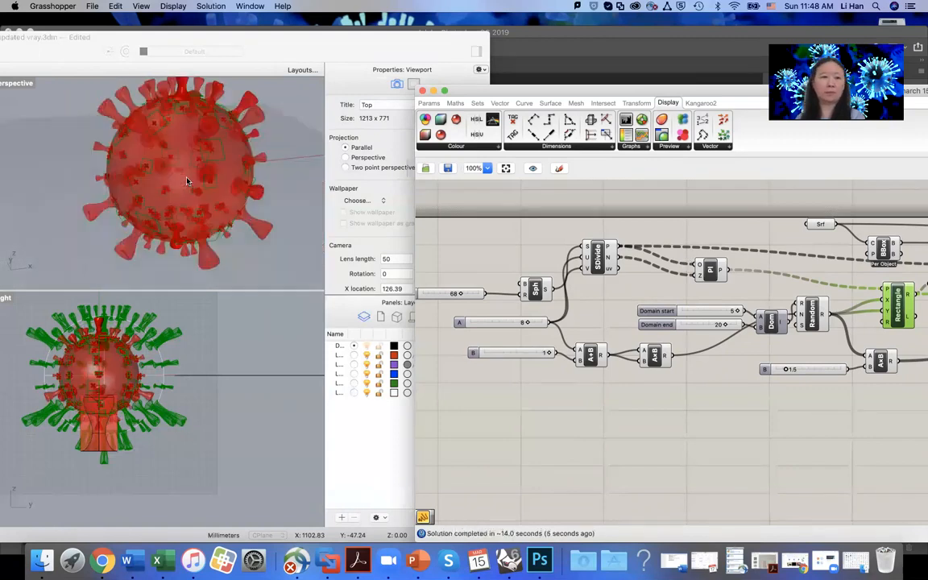
scroll(192, 225, "down", 6)
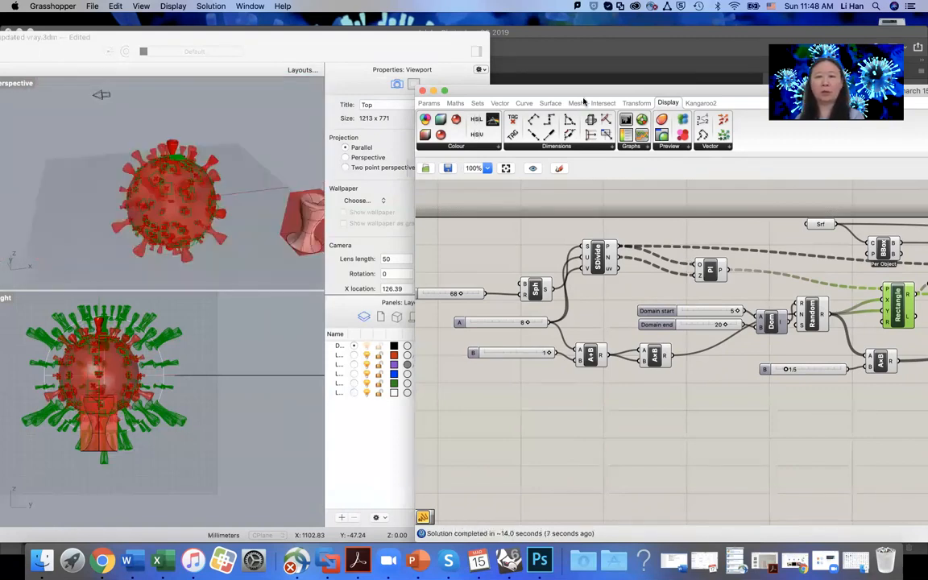
- Bring the rest of the definition into view and shift the wired Move component closer to the upper Vec2Pt
left_click_drag(528, 90, 350, 100)
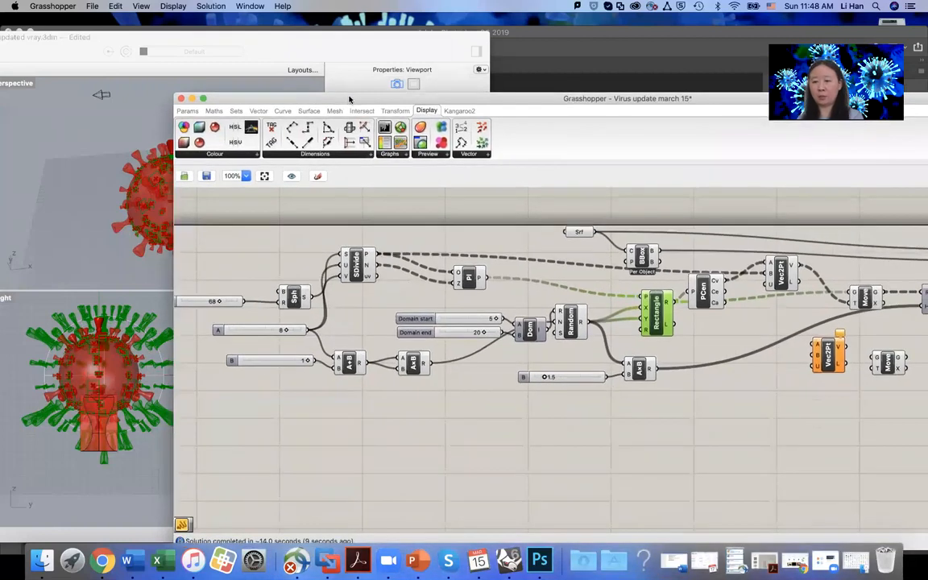
scroll(648, 372, "down", 1)
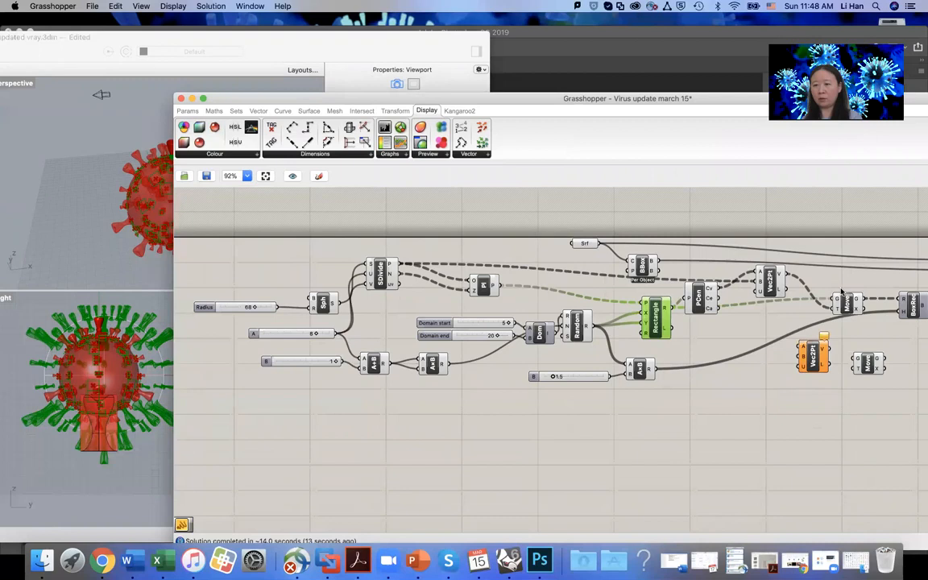
left_click_drag(849, 303, 838, 284)
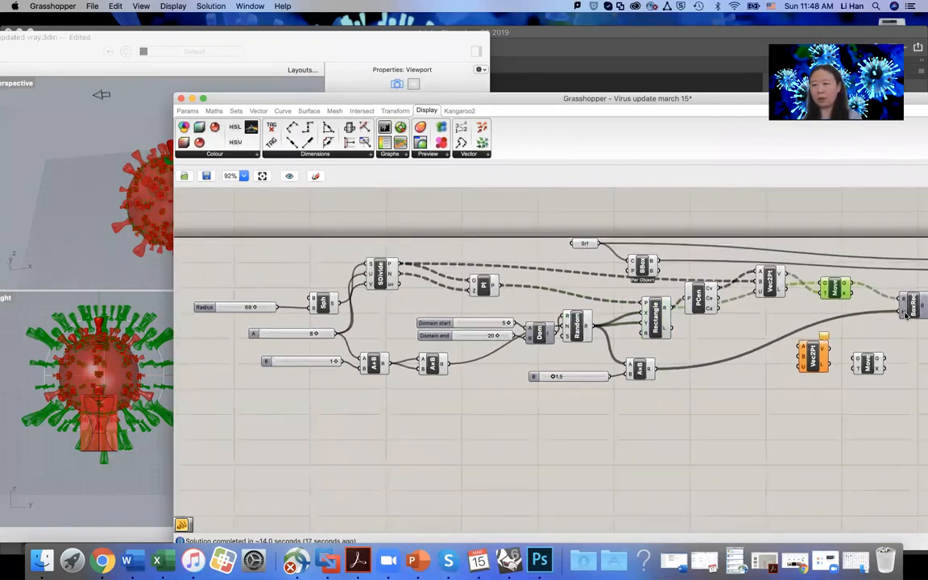
scroll(911, 310, "up", 1)
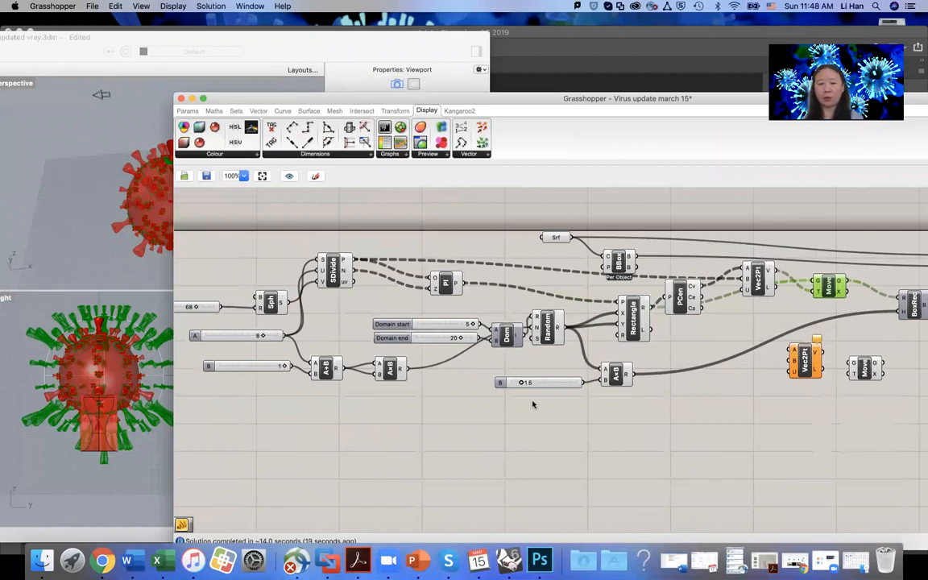
- Select the A×B component that drives BoxRec's height and set its B slider to 4.7 with the virus in view
scroll(483, 367, "up", 3)
left_click_drag(464, 95, 594, 92)
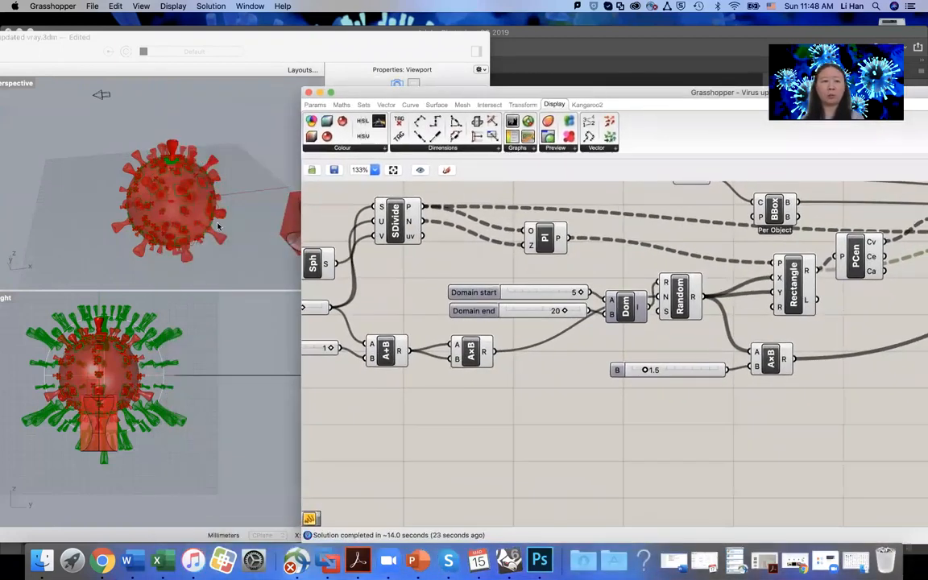
scroll(177, 209, "down", 2)
scroll(176, 208, "up", 2)
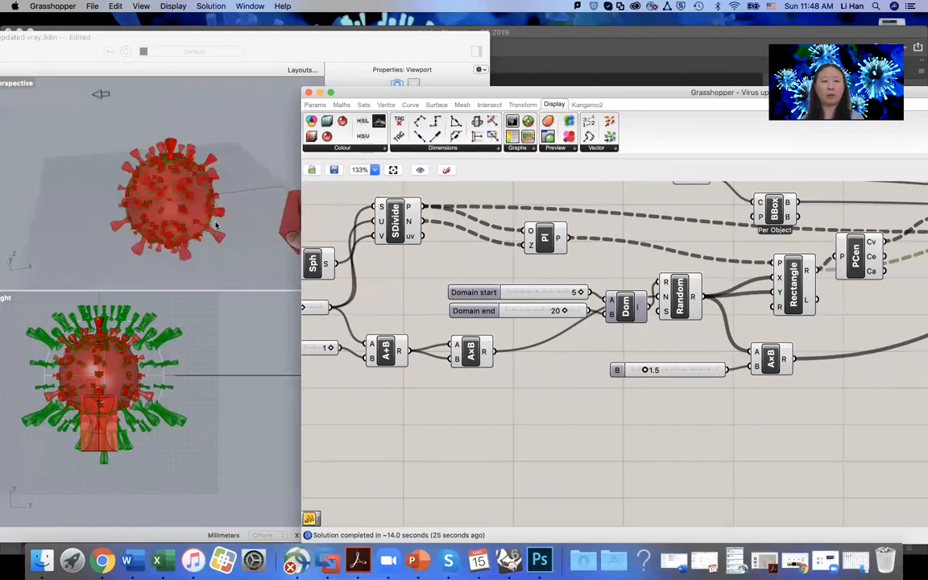
scroll(201, 207, "up", 5)
scroll(172, 205, "down", 5)
right_click_drag(180, 190, 274, 232)
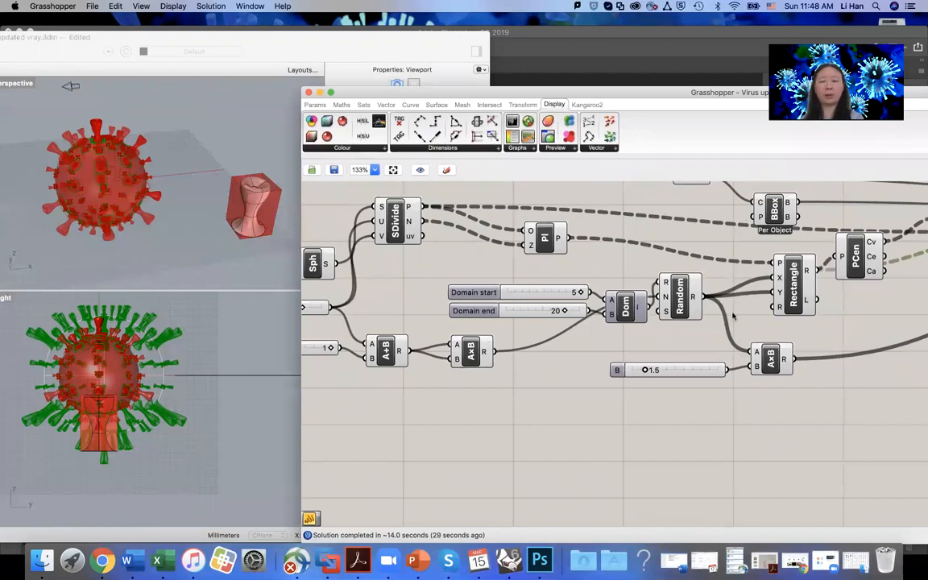
left_click(772, 357)
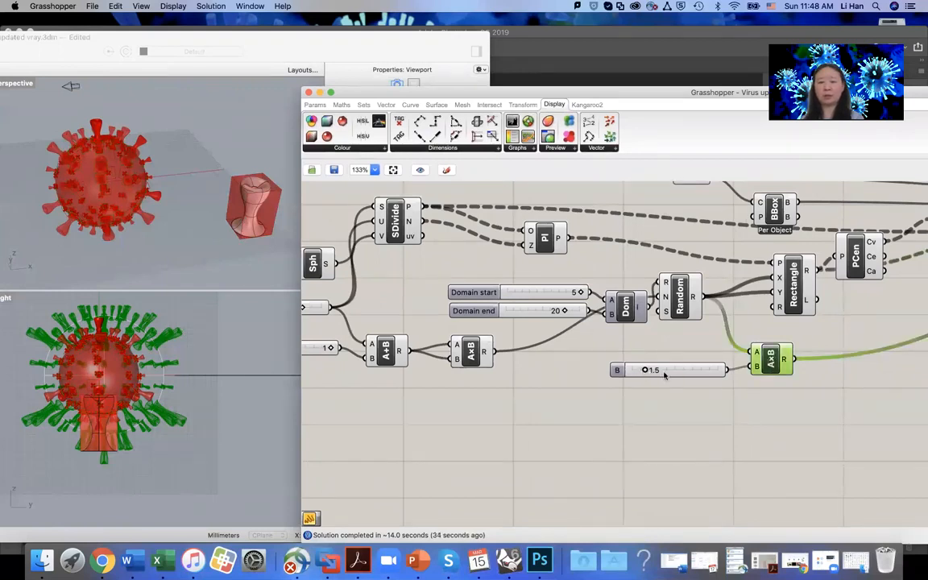
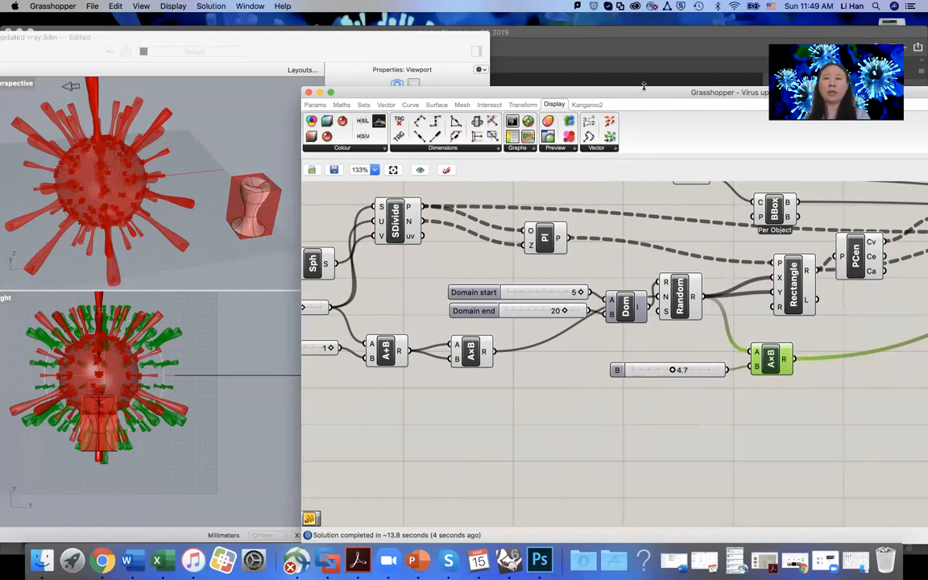
- Rearrange the windows to expose the Rhino viewports, and examine the lengthened spikes and source spike in the Front and Perspective views
left_click_drag(644, 85, 346, 315)
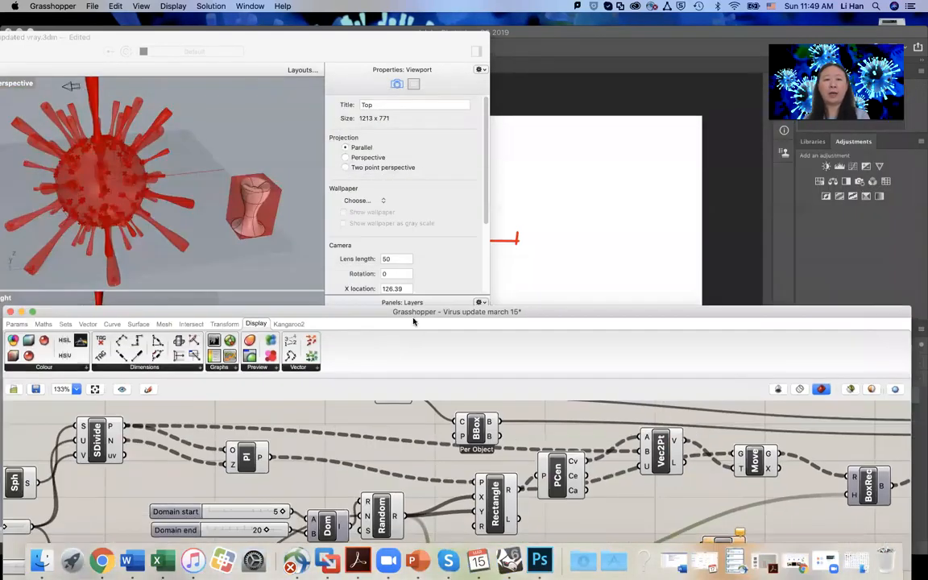
left_click_drag(413, 322, 452, 328)
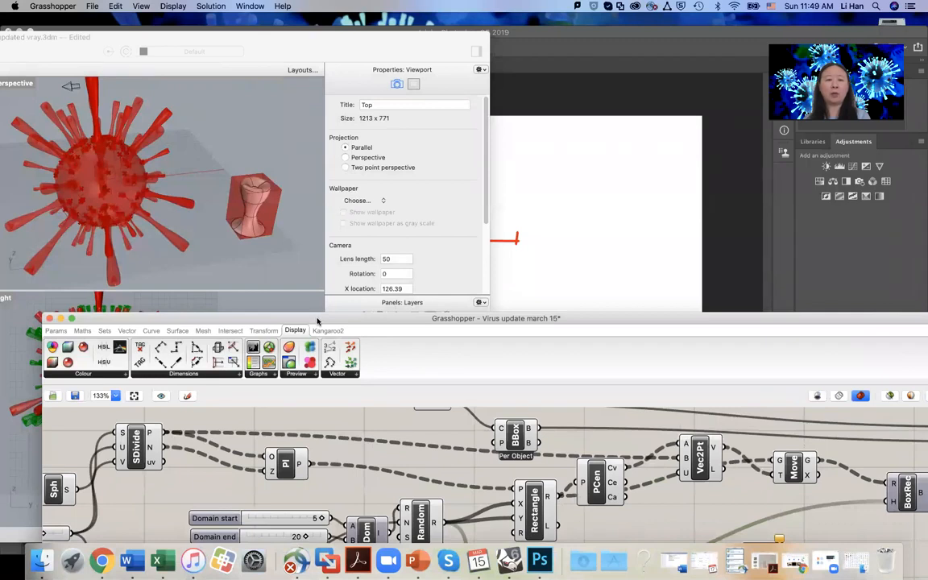
left_click_drag(355, 319, 653, 300)
double_click(259, 40)
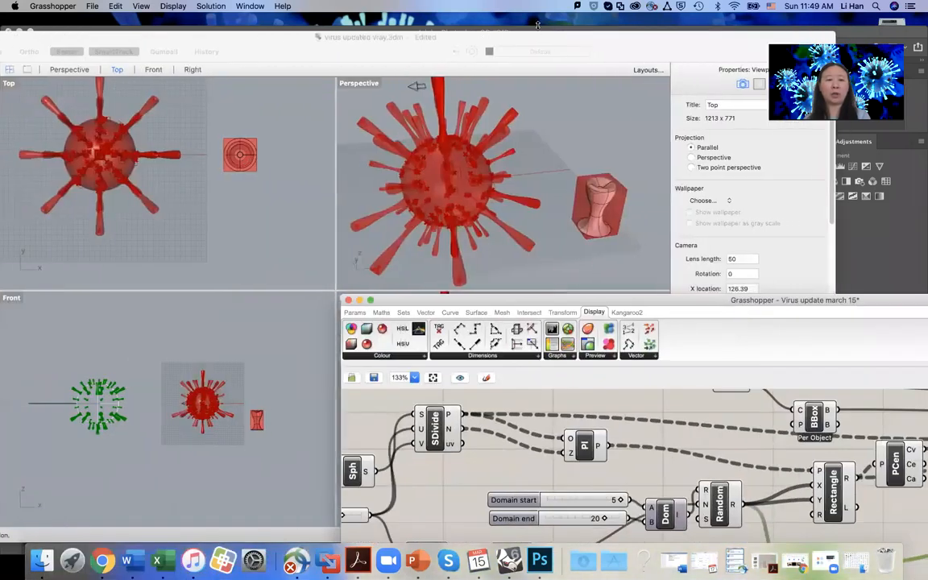
left_click(254, 440)
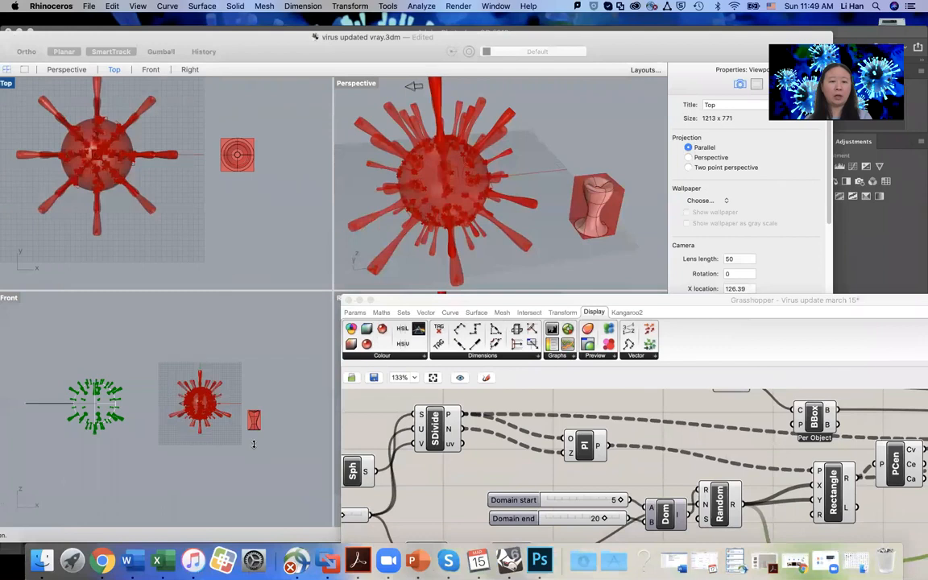
scroll(253, 440, "up", 3)
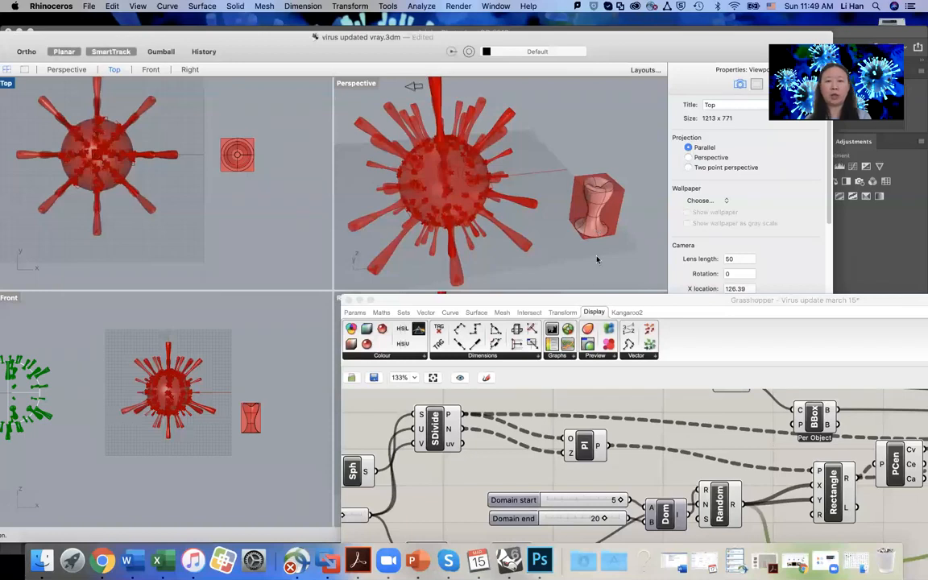
left_click(567, 224)
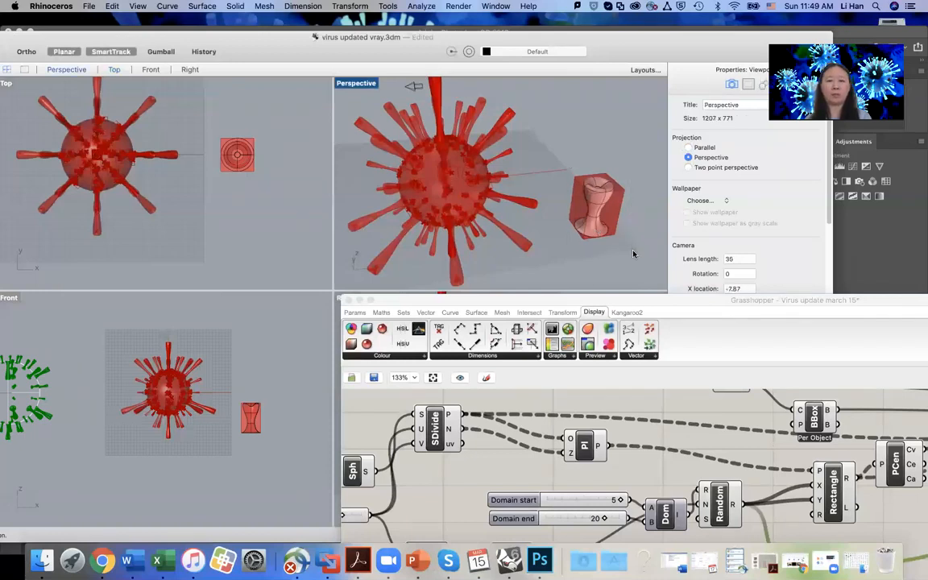
- Select the source spike in the Front viewport and rotate it a quarter turn onto its side with Rotate 2-D
left_click(254, 419)
left_click(267, 417)
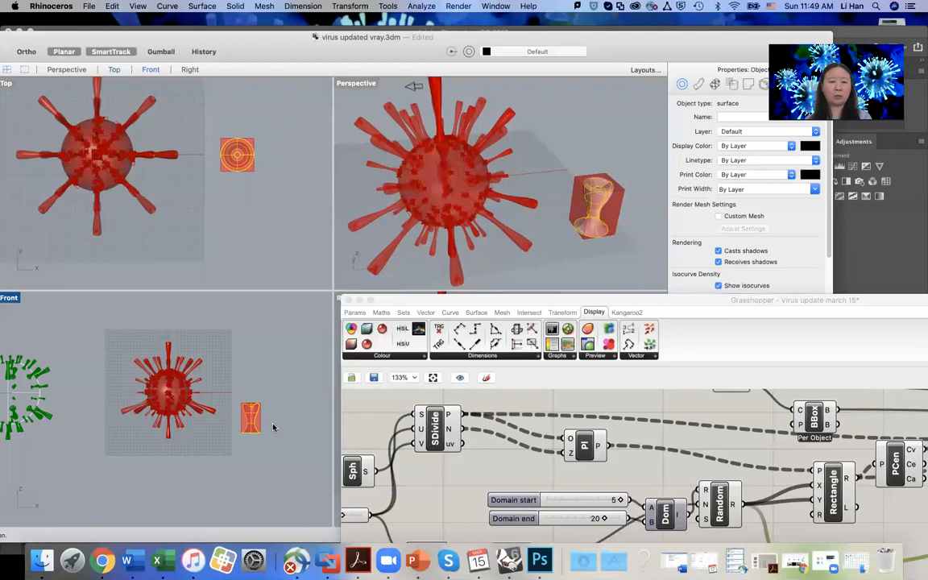
left_click_drag(120, 38, 238, 38)
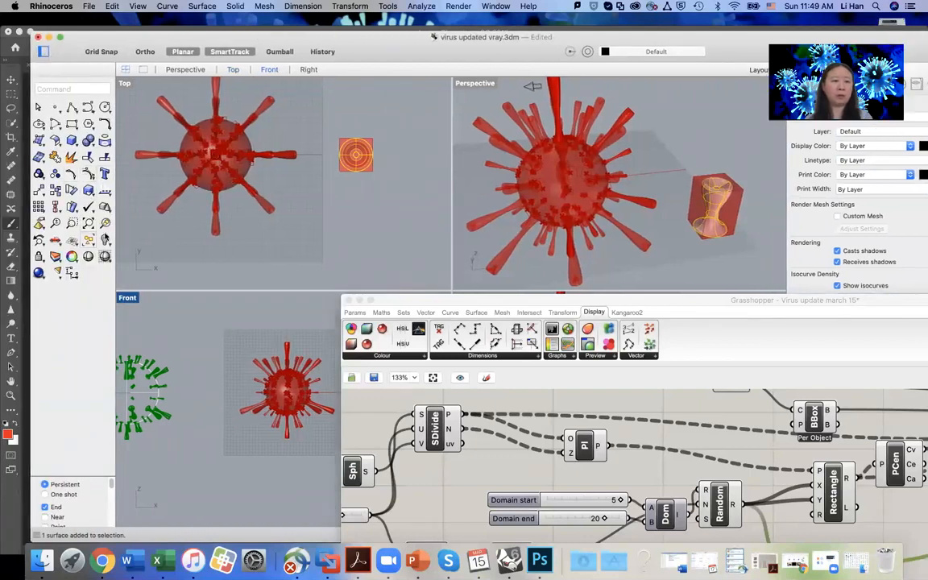
left_click(42, 193)
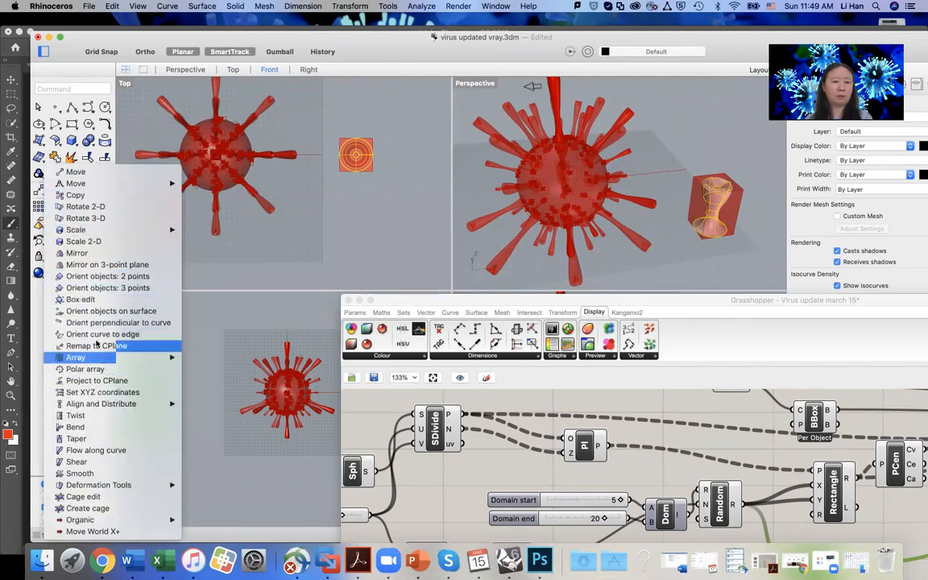
left_click(101, 208)
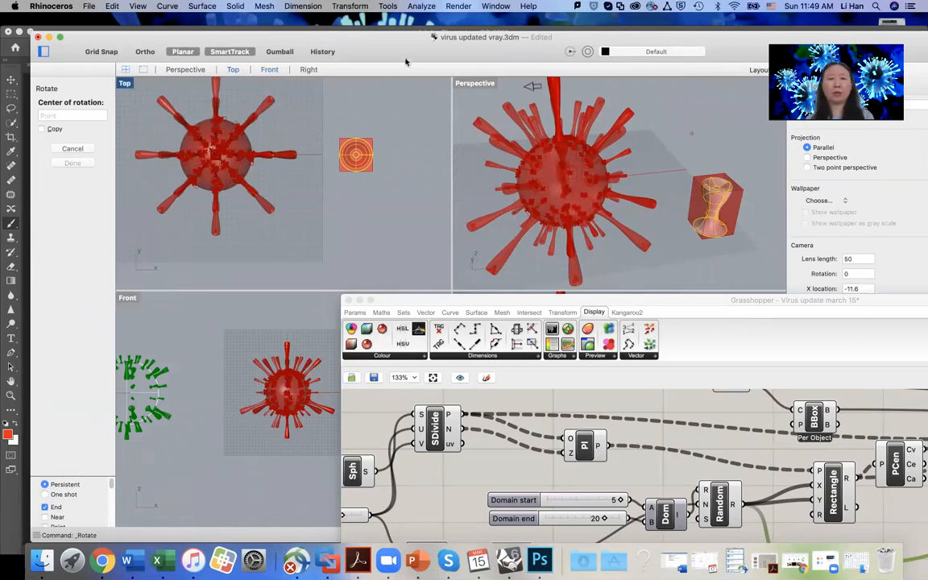
left_click_drag(320, 38, 266, 28)
left_click(229, 462)
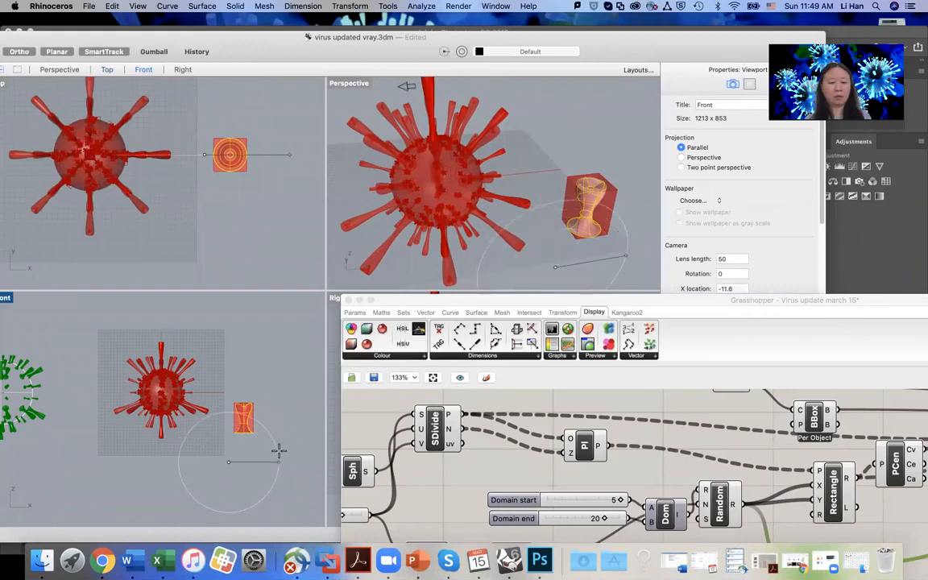
left_click(279, 464)
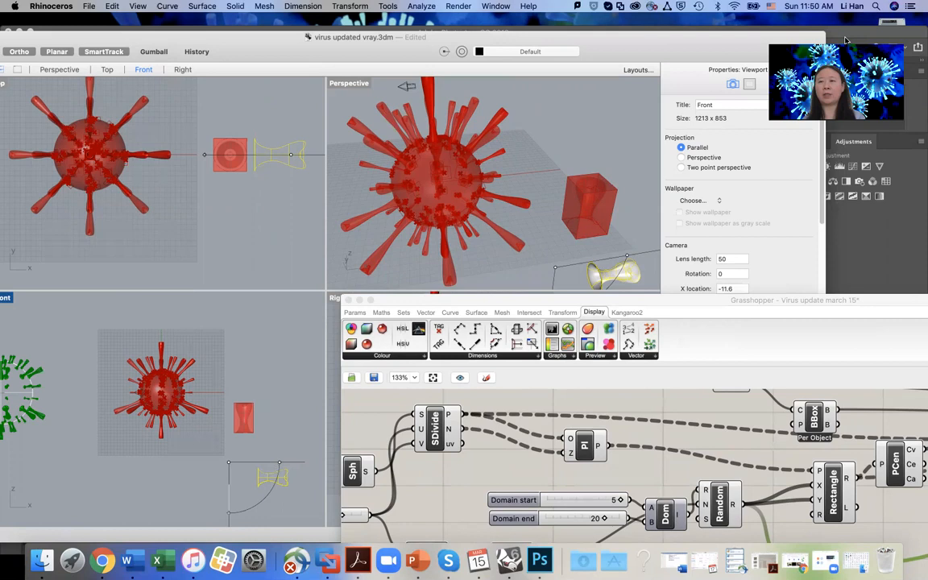
left_click(800, 187)
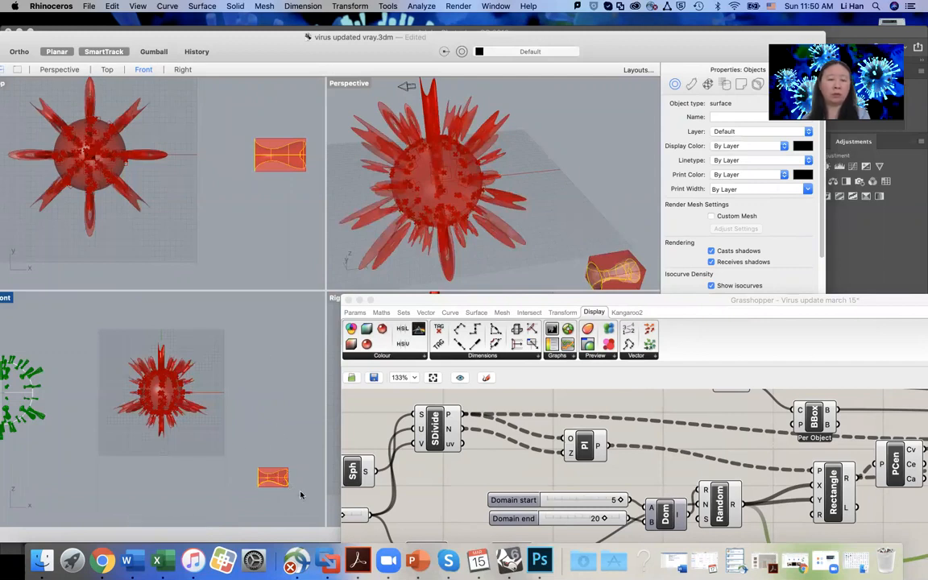
- Undo the rotation of the source spike
left_click_drag(92, 37, 262, 30)
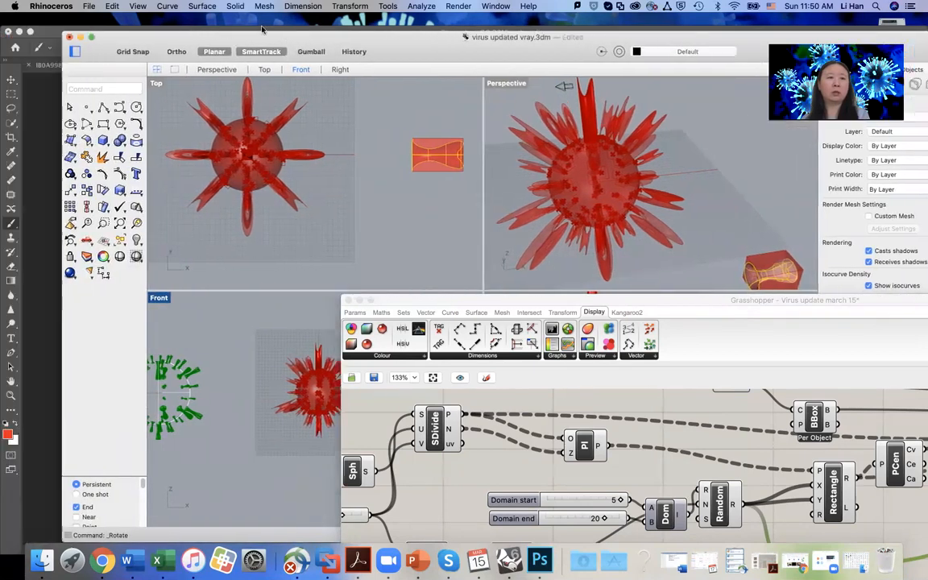
left_click(112, 6)
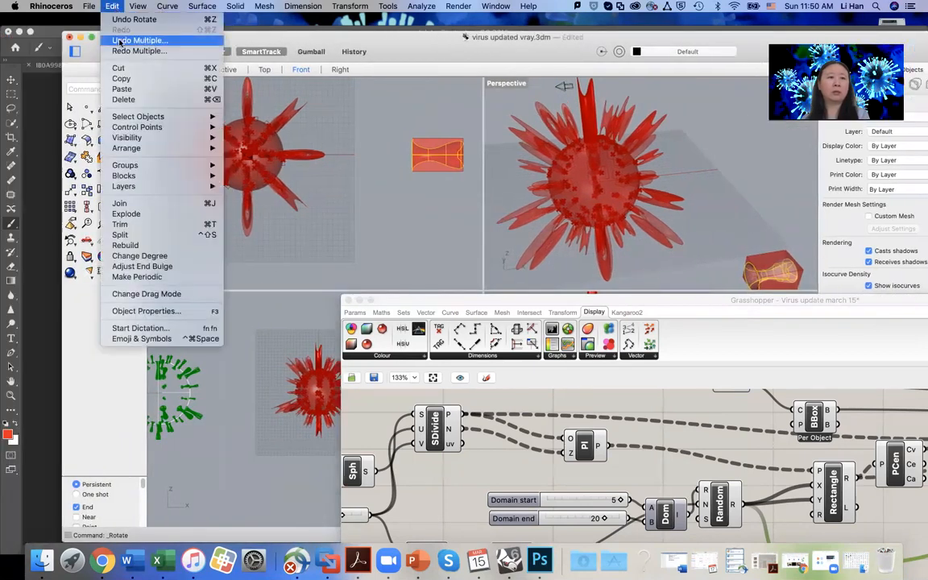
left_click(131, 19)
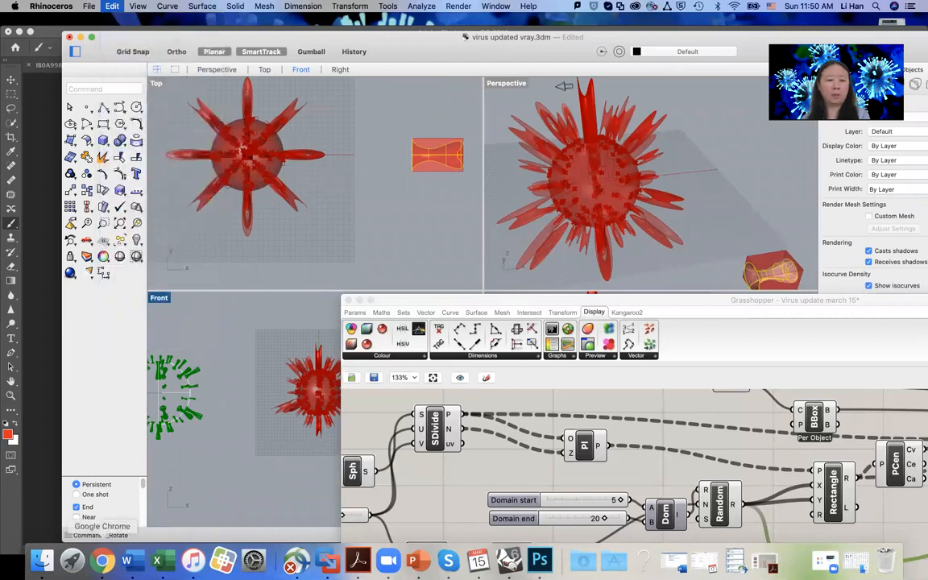
- Switch to Chrome, close the unneeded browser tab and review the files in the Virus project folder on Google Drive
left_click(103, 560)
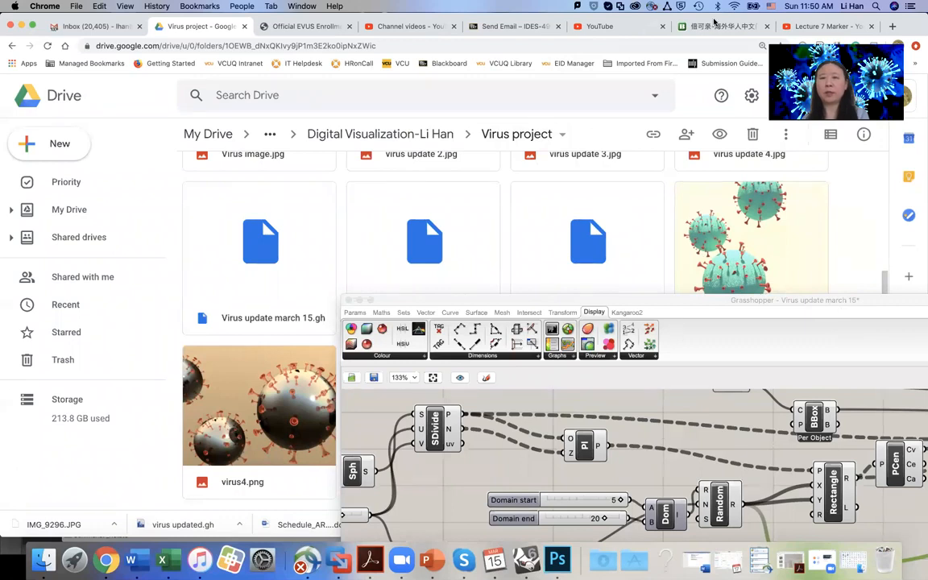
left_click(768, 26)
left_click_drag(864, 24, 537, 28)
left_click_drag(650, 16, 714, 24)
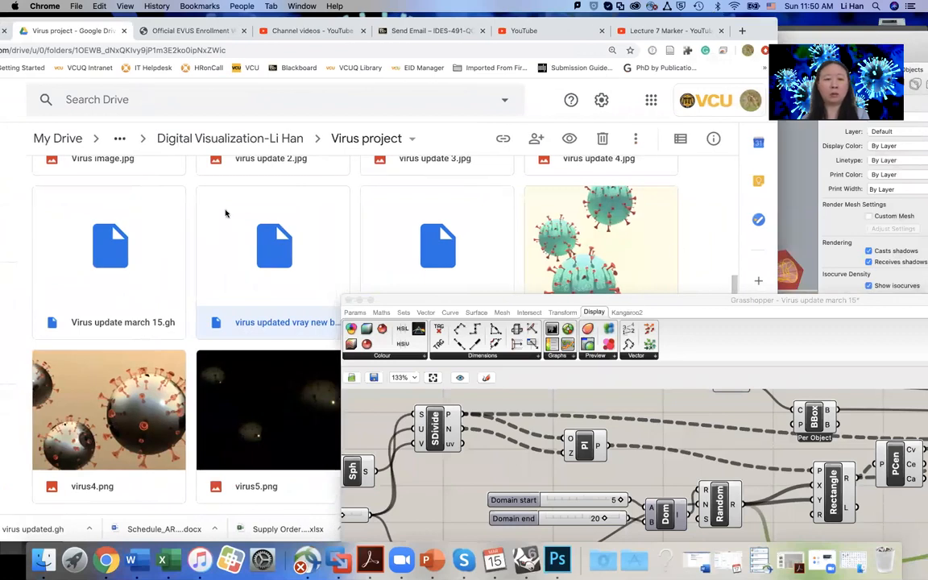
scroll(475, 246, "up", 2)
scroll(474, 254, "down", 2)
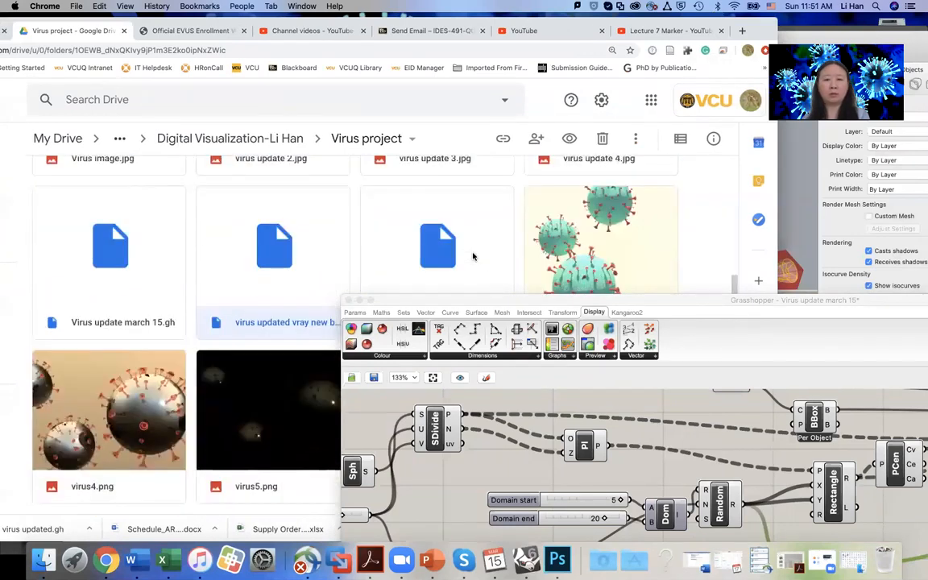
left_click_drag(266, 24, 113, 24)
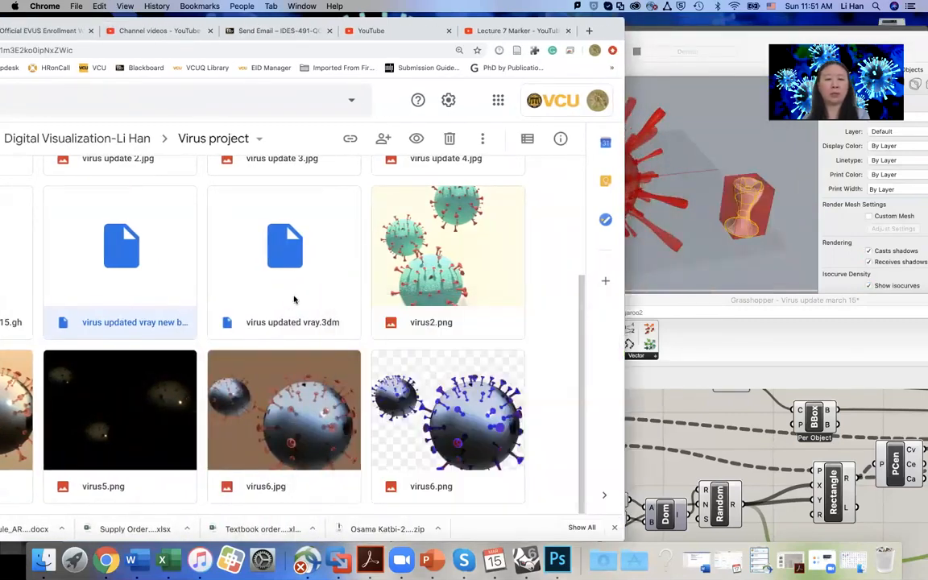
left_click_drag(263, 20, 397, 5)
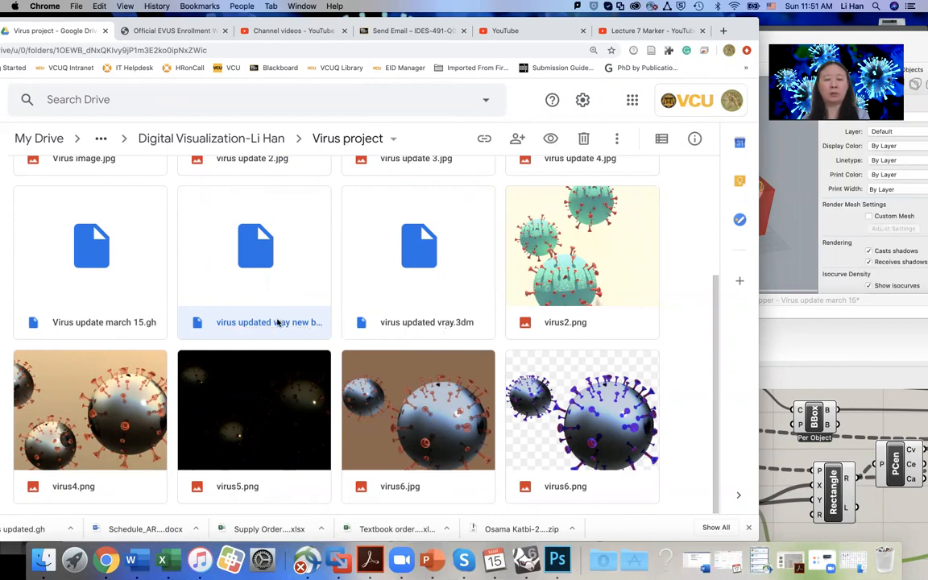
- Select virus updated vray.3dm in the Virus project folder and minimize the browser window
left_click(437, 328)
left_click_drag(835, 302, 563, 262)
left_click_drag(30, 23, 140, 25)
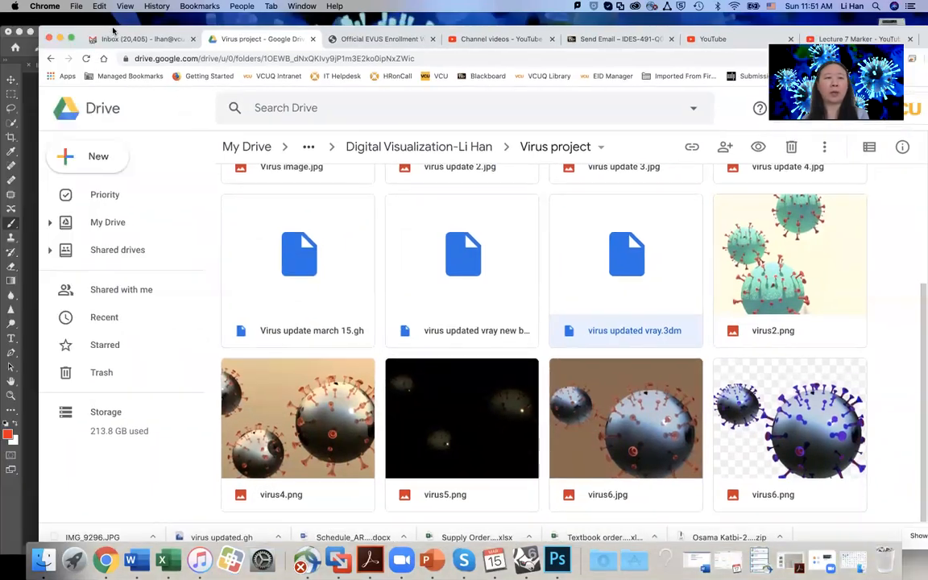
left_click_drag(13, 22, 114, 30)
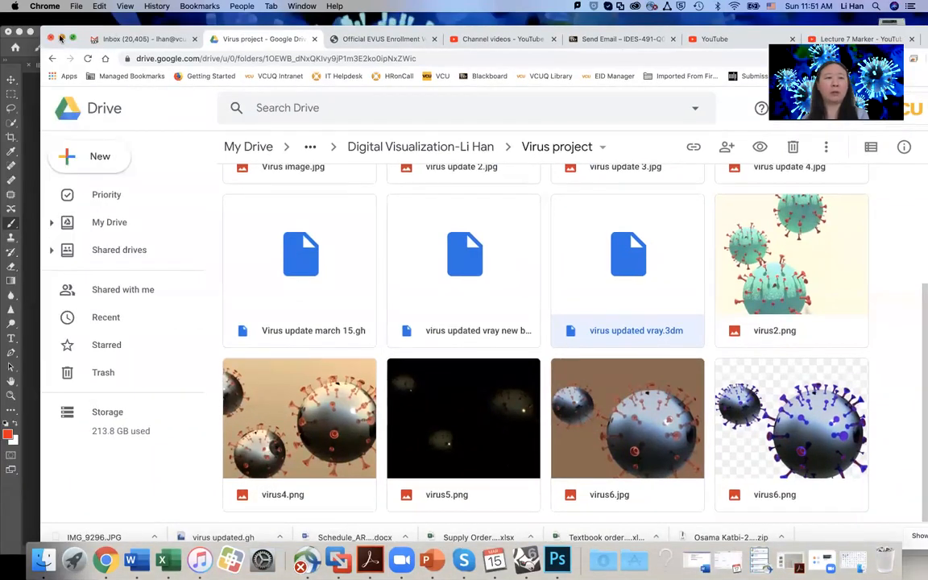
left_click(61, 38)
- Rearrange the Rhino and Grasshopper windows to examine the upright source spike and the whole virus definition
left_click_drag(523, 263, 784, 297)
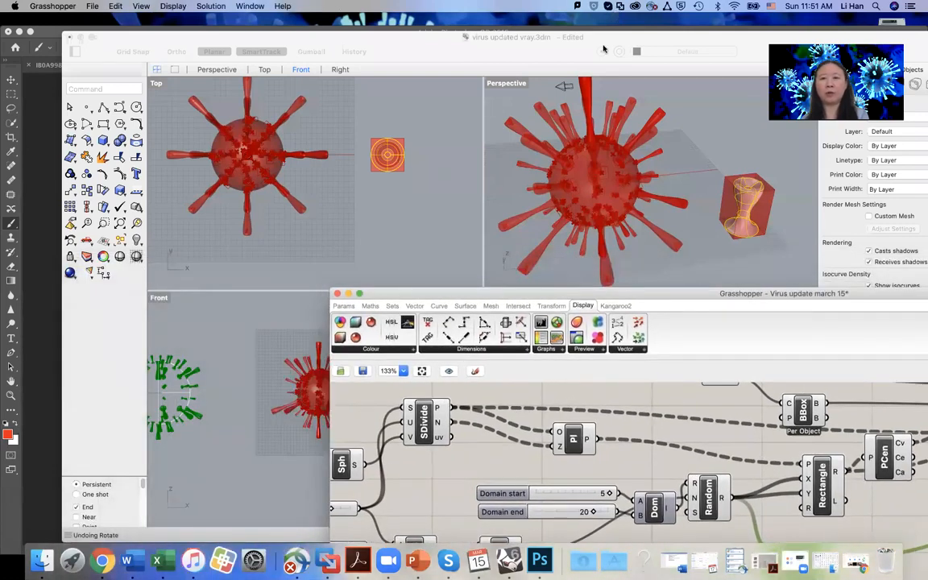
left_click_drag(724, 38, 440, 38)
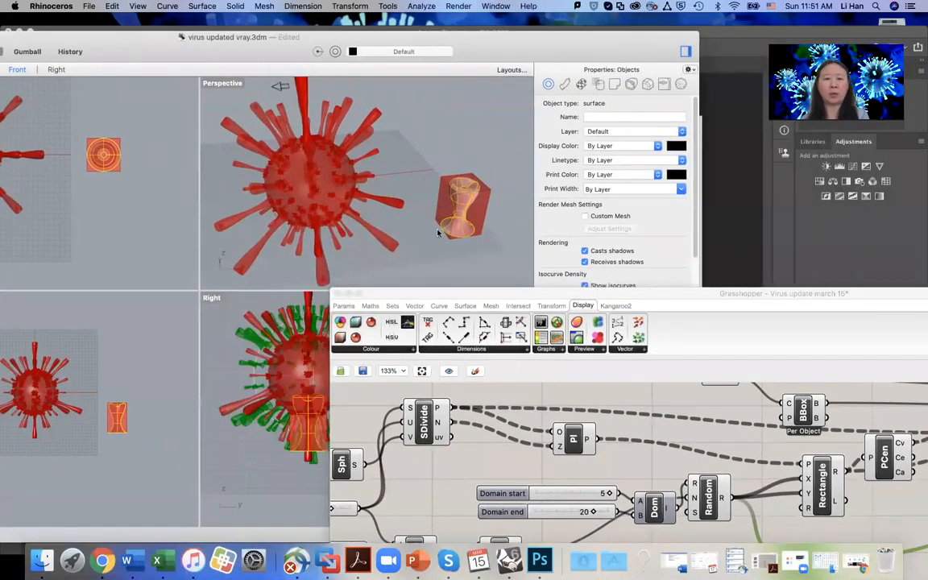
left_click_drag(596, 293, 158, 174)
scroll(556, 433, "up", 2)
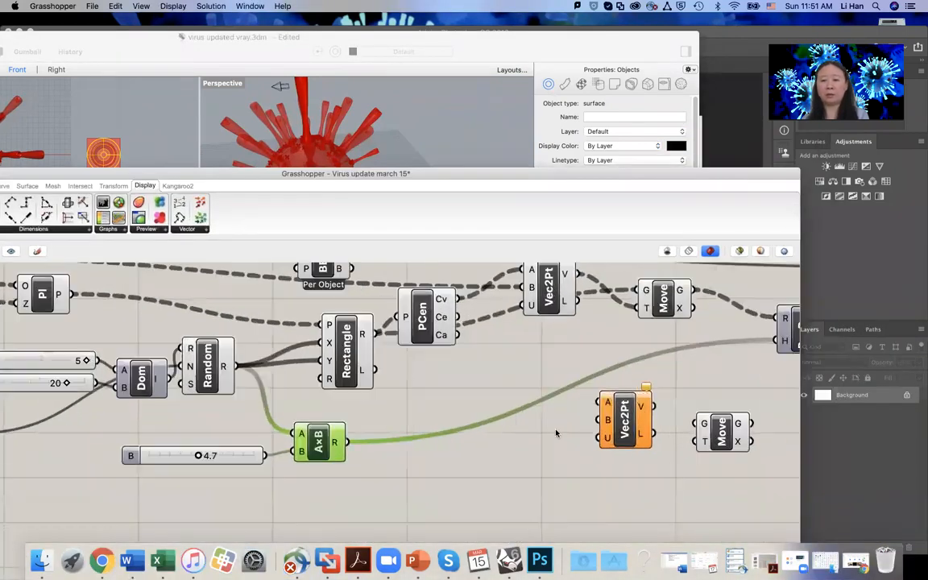
scroll(556, 434, "down", 5)
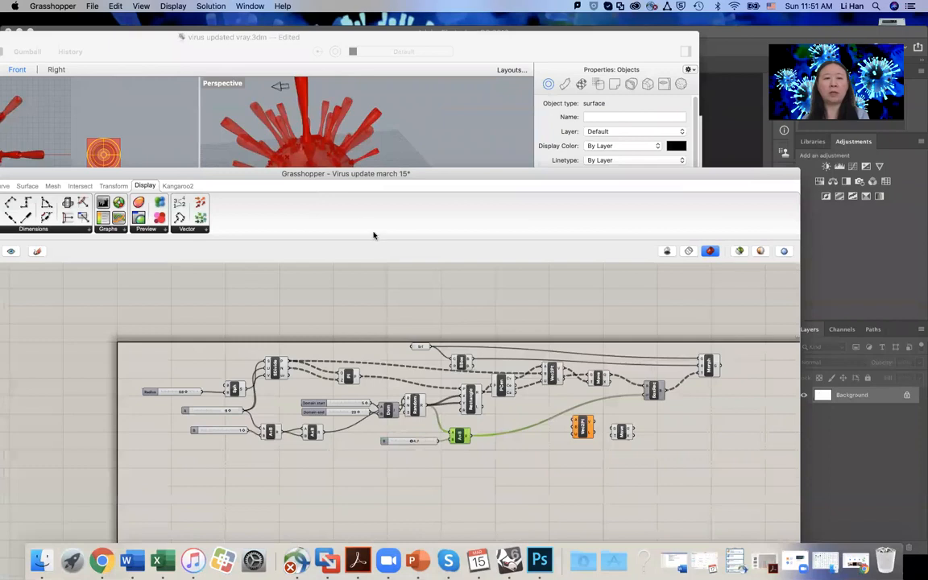
left_click_drag(330, 172, 545, 105)
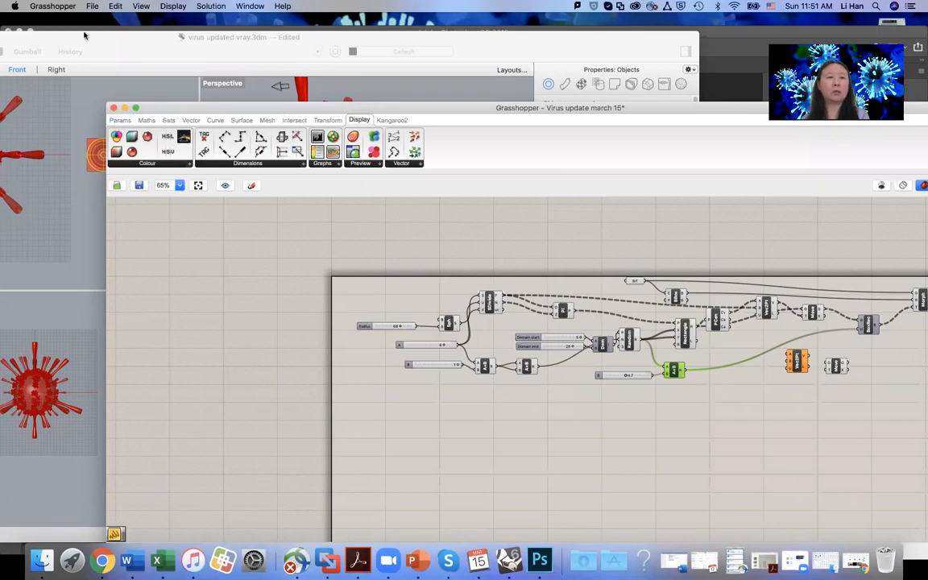
left_click(94, 6)
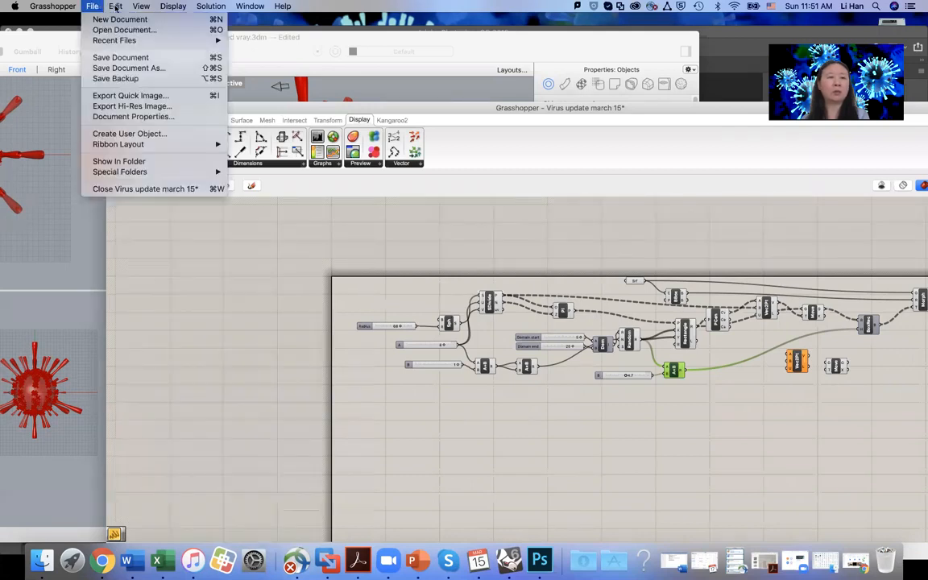
mouse_move(116, 7)
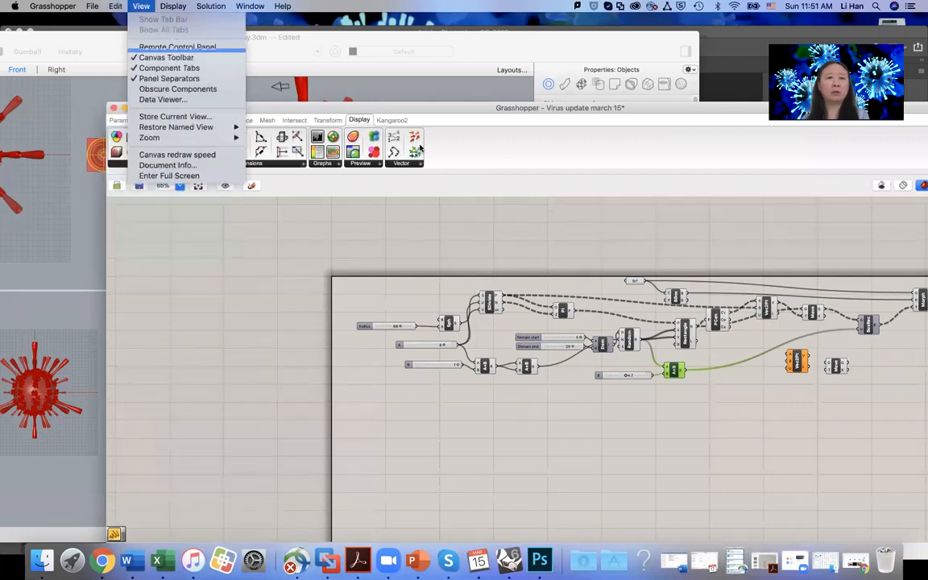
left_click(501, 305)
- Return to Rhino and apply Zoom Extents to the Front viewport
left_click_drag(381, 108, 475, 100)
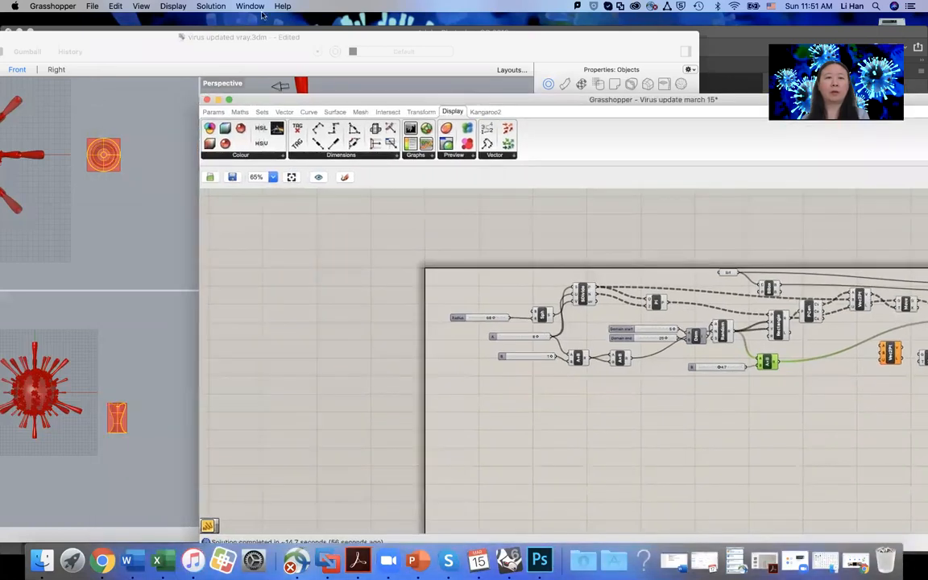
left_click(228, 39)
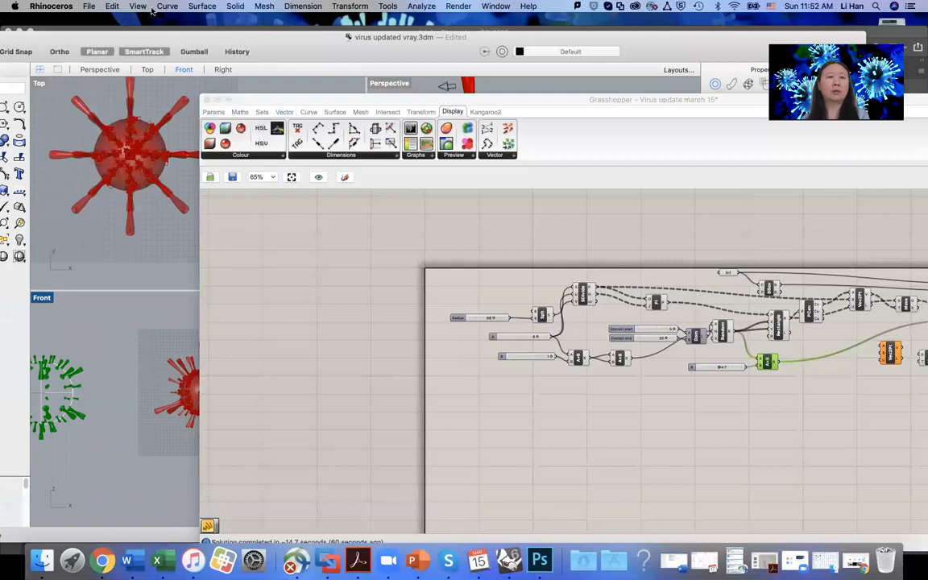
left_click(114, 7)
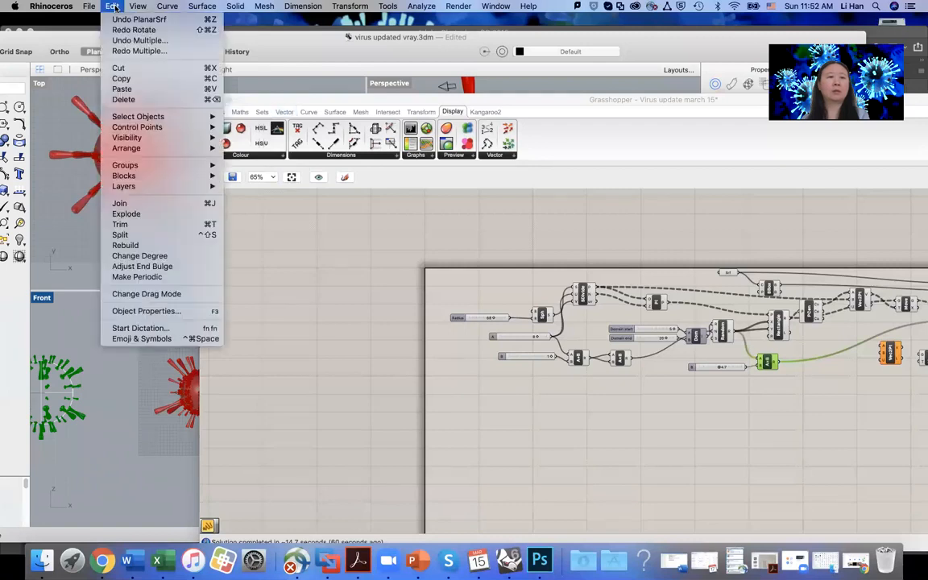
mouse_move(137, 8)
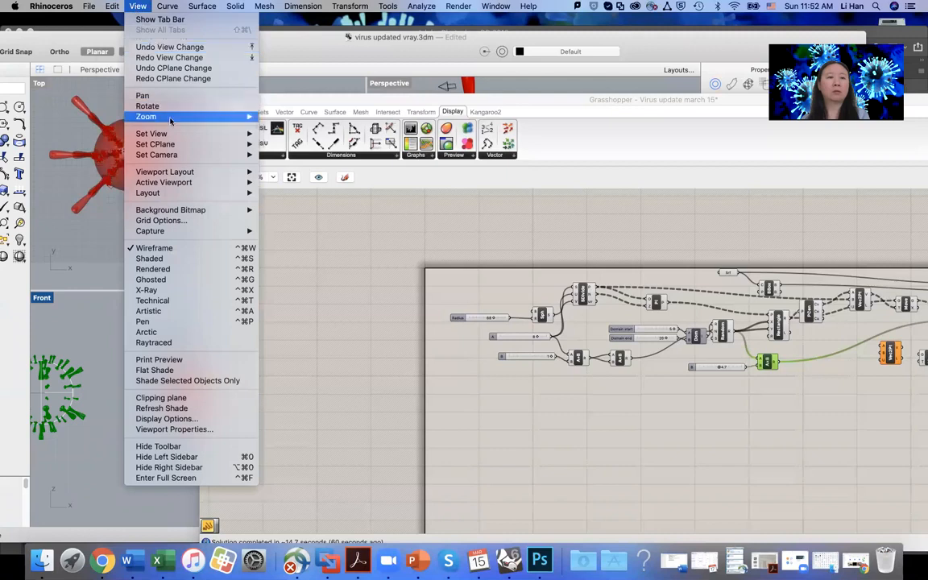
mouse_move(245, 117)
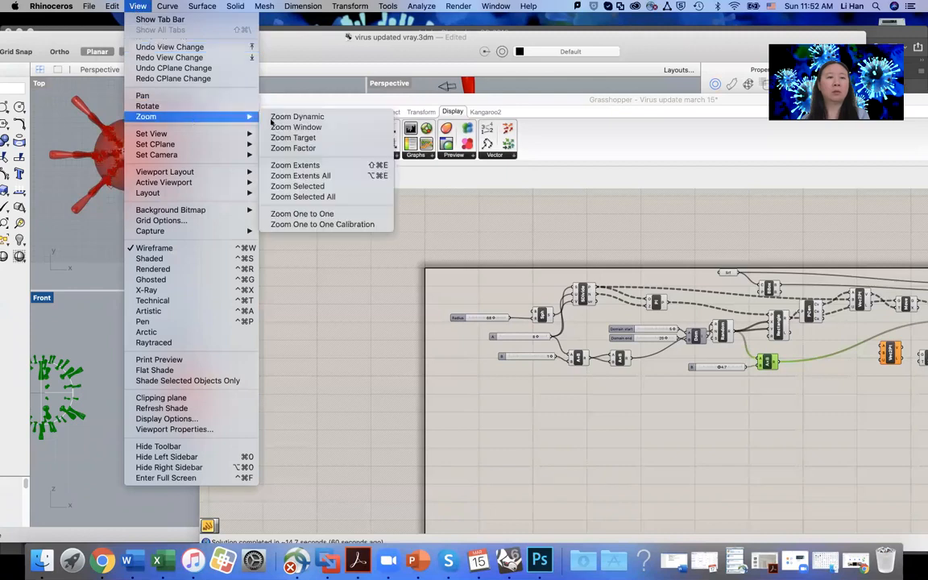
left_click(321, 167)
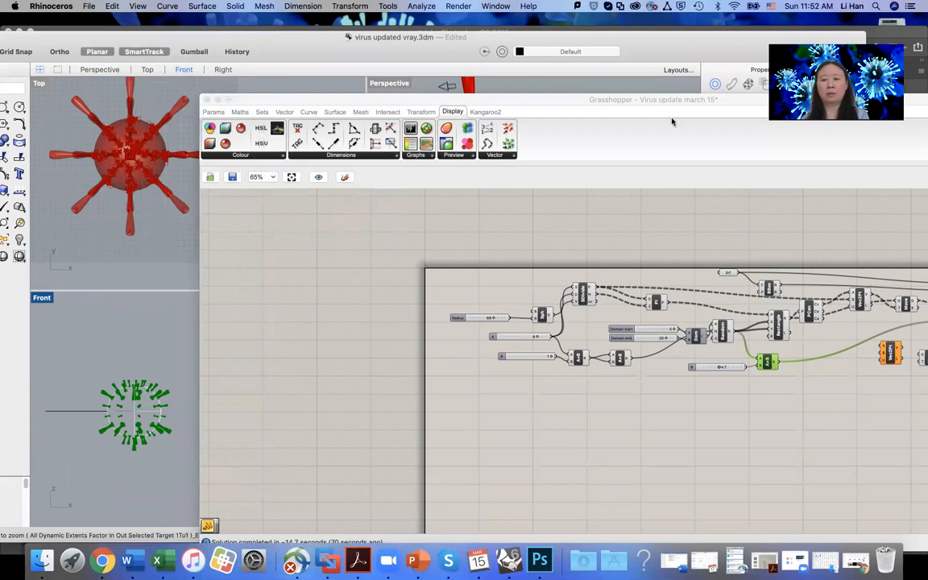
- Bring the Grasshopper definition back into view and enlarge the canvas to 100%
left_click_drag(673, 120, 498, 112)
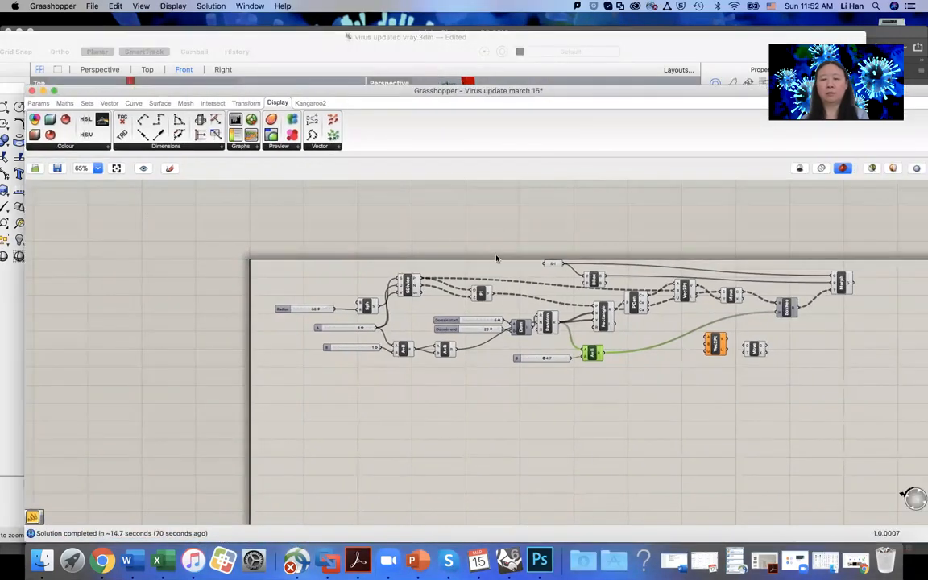
scroll(498, 355, "up", 2)
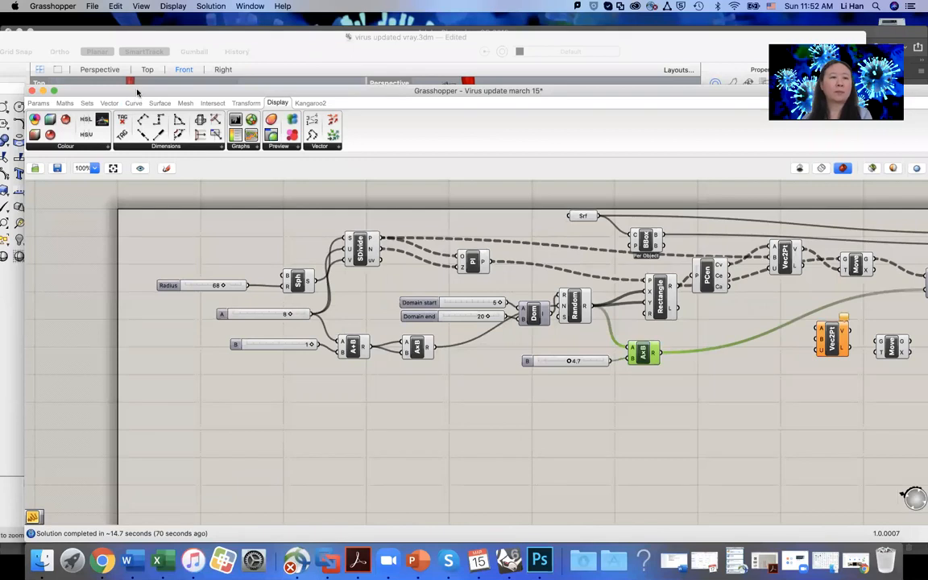
left_click_drag(138, 93, 176, 85)
left_click(115, 5)
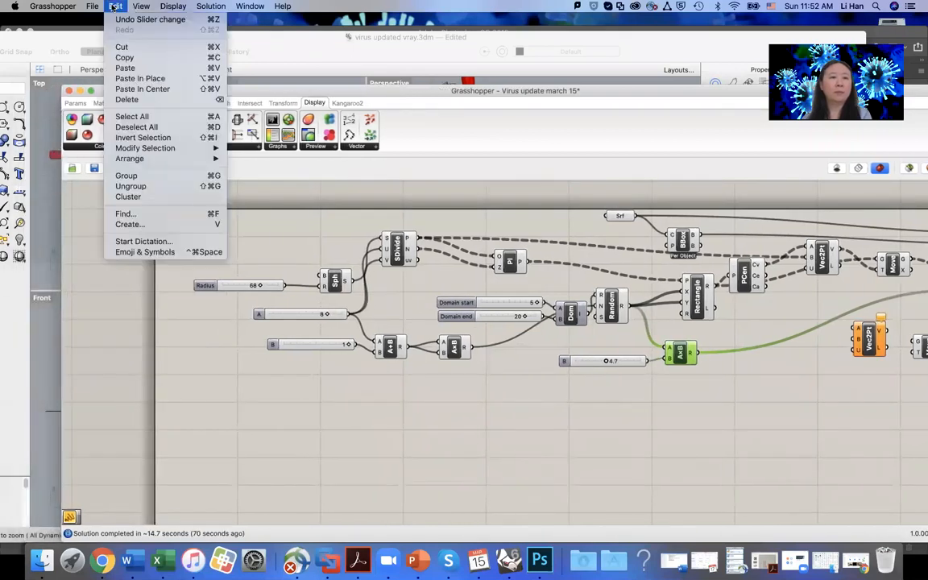
mouse_move(141, 6)
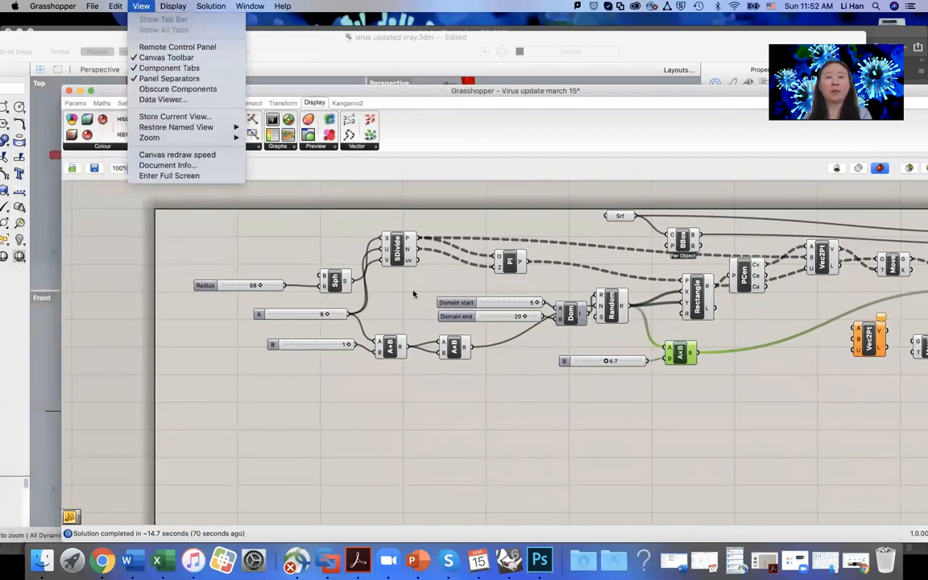
left_click(437, 416)
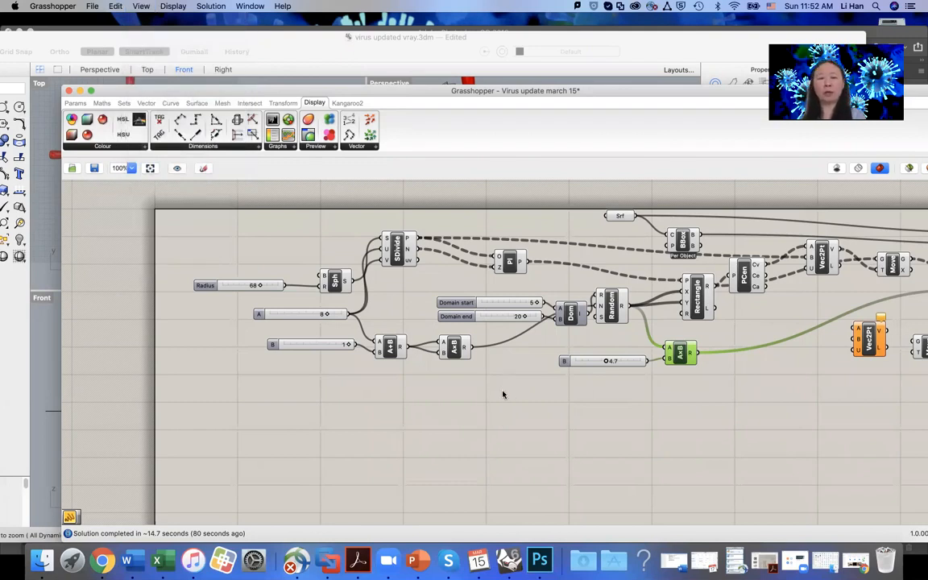
- Select the Morph component at the end of the definition and reposition the Grasshopper window to uncover the Rhino viewports
scroll(512, 424, "up", 10)
scroll(511, 425, "down", 15)
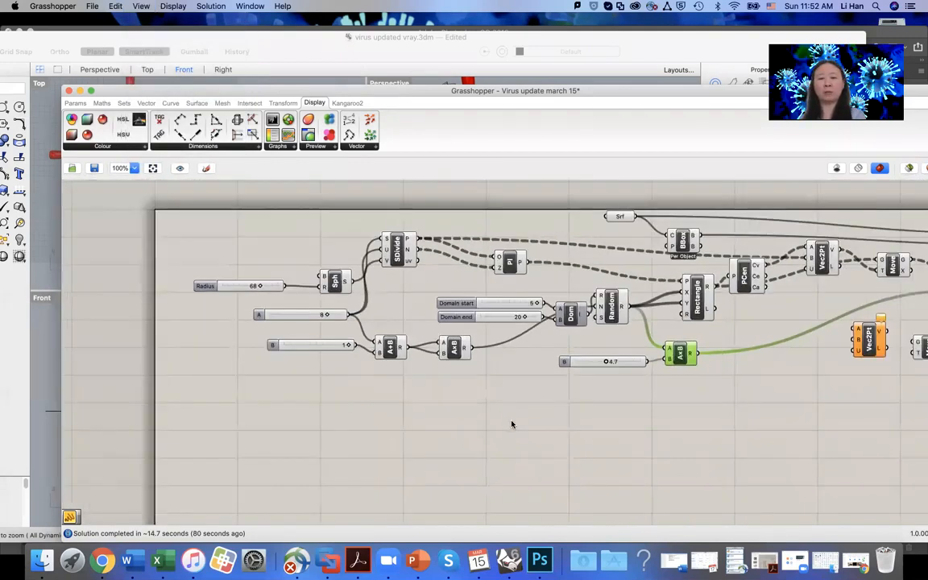
scroll(578, 367, "up", 5)
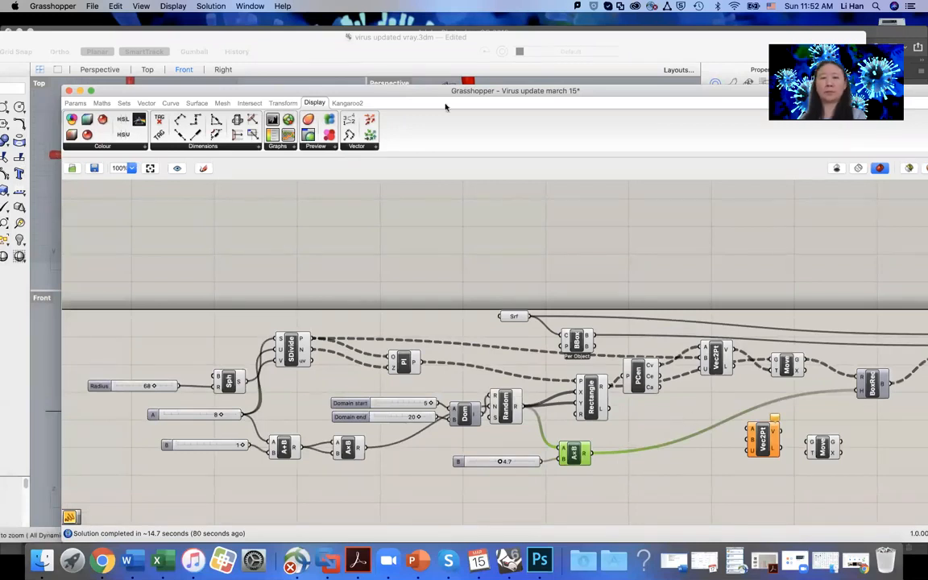
left_click(509, 38)
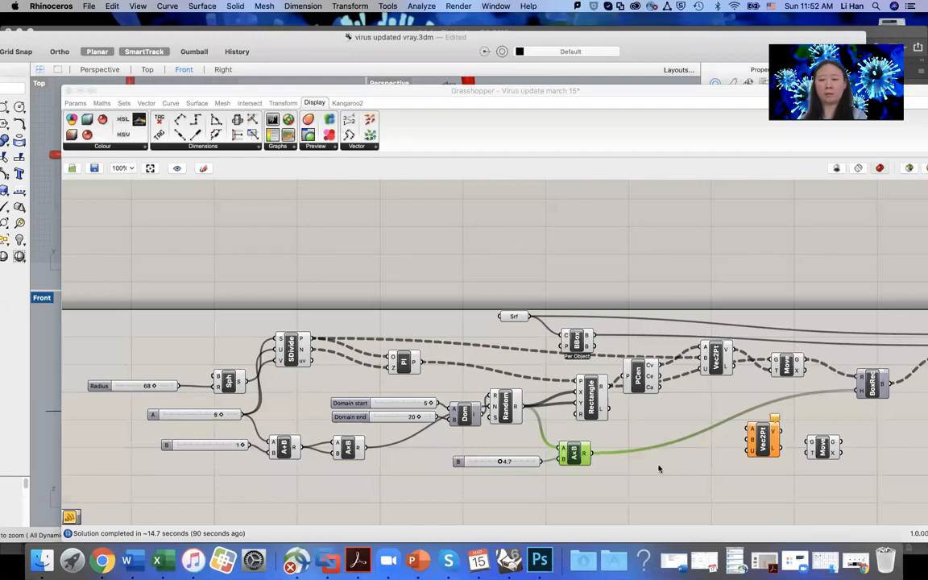
scroll(654, 451, "down", 3)
scroll(829, 412, "up", 6)
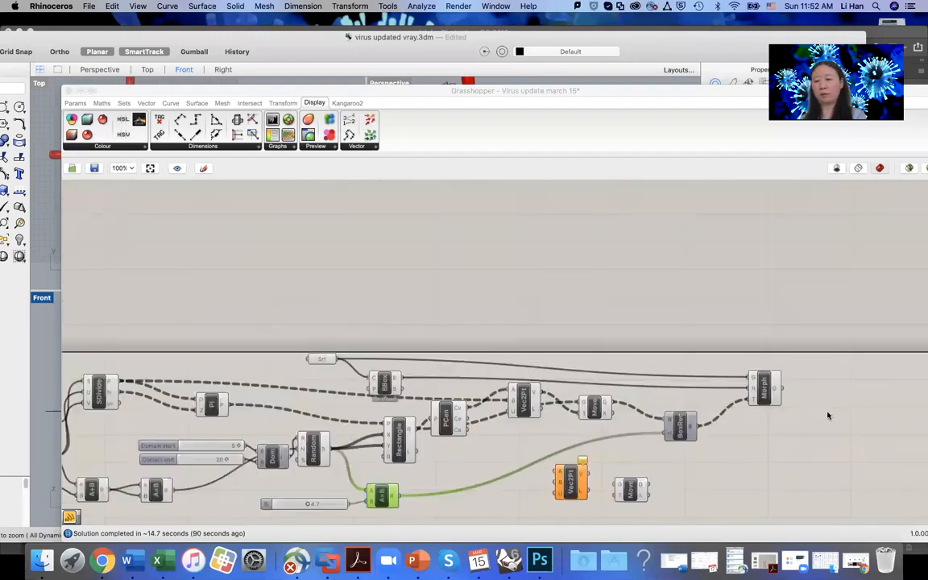
left_click(750, 387)
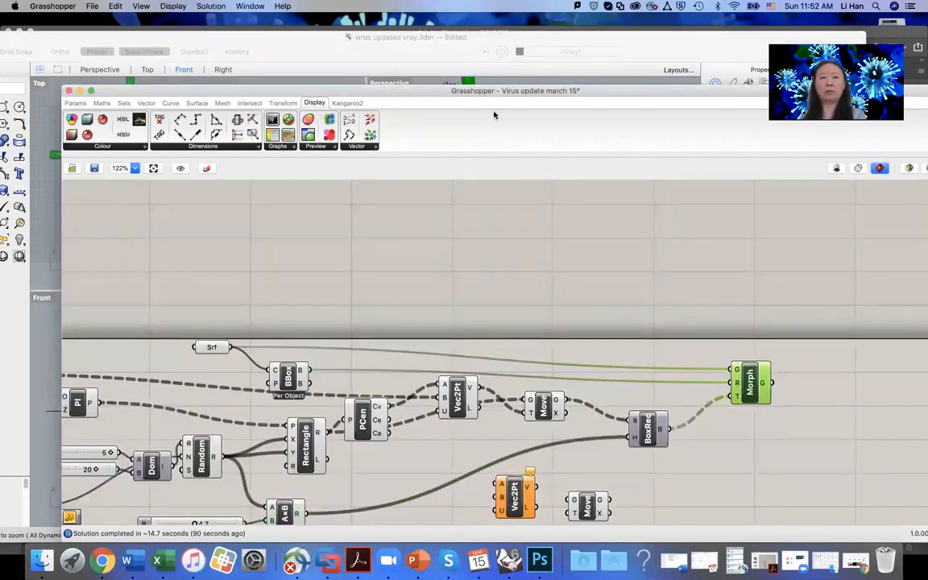
left_click_drag(457, 91, 537, 108)
left_click_drag(591, 93, 591, 92)
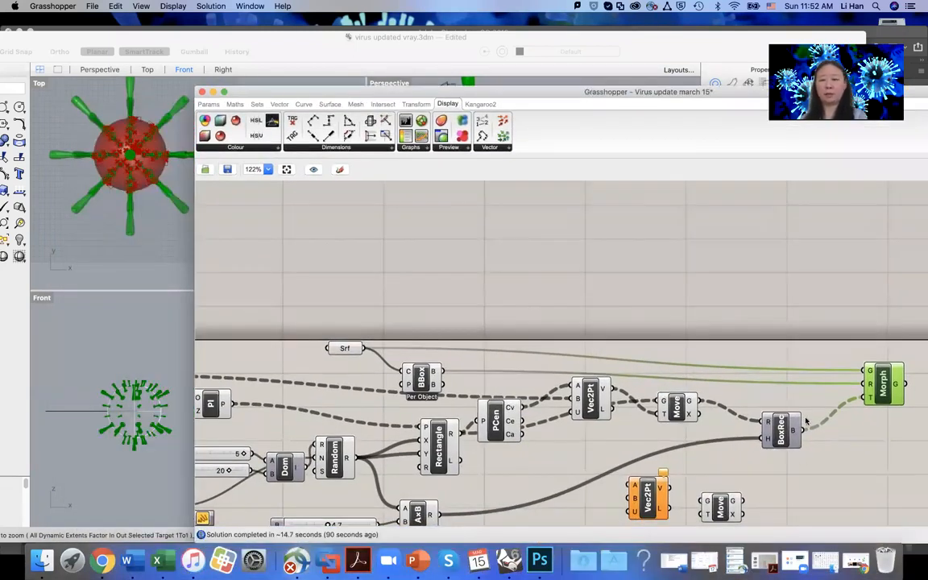
- Bake the Morph component's spikes to Layer 01 as a group
right_click(877, 385)
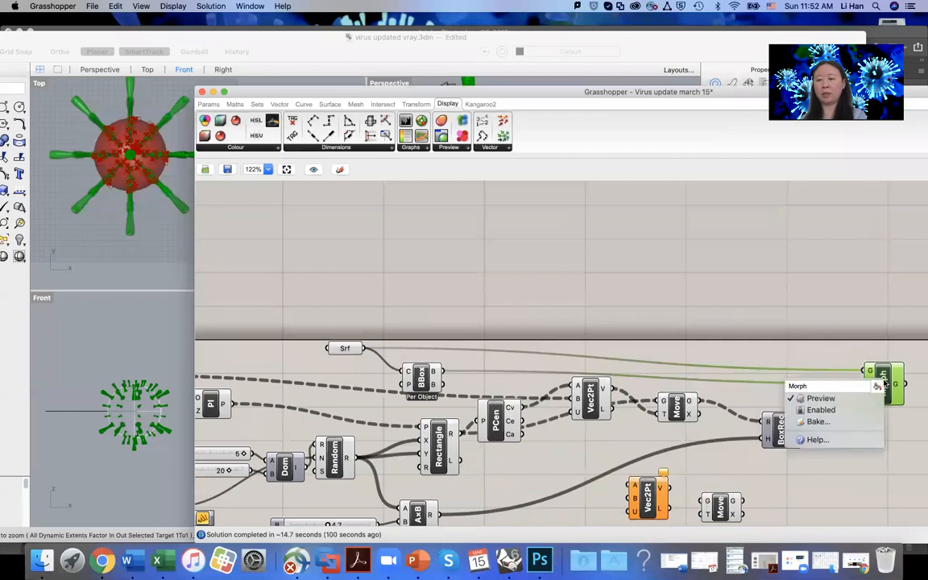
left_click(830, 422)
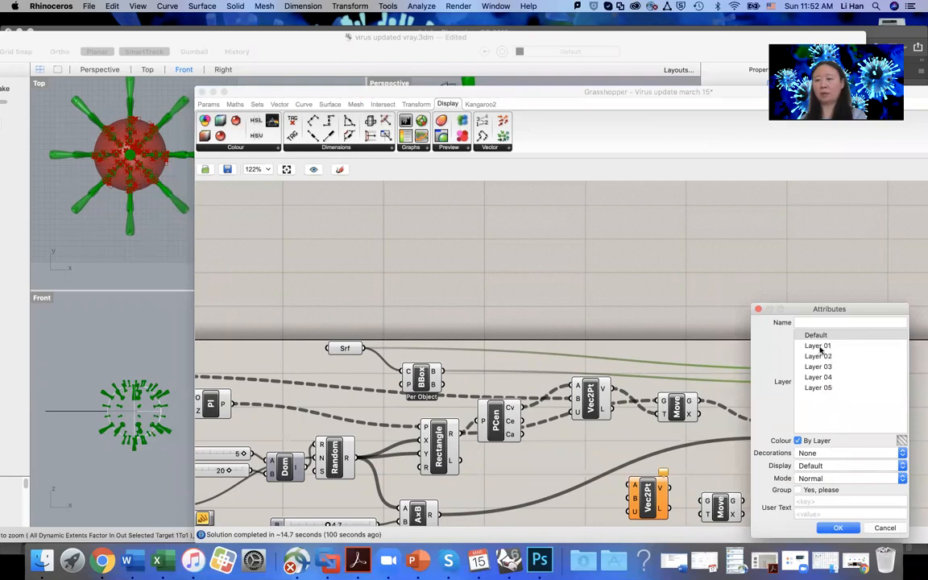
left_click(819, 346)
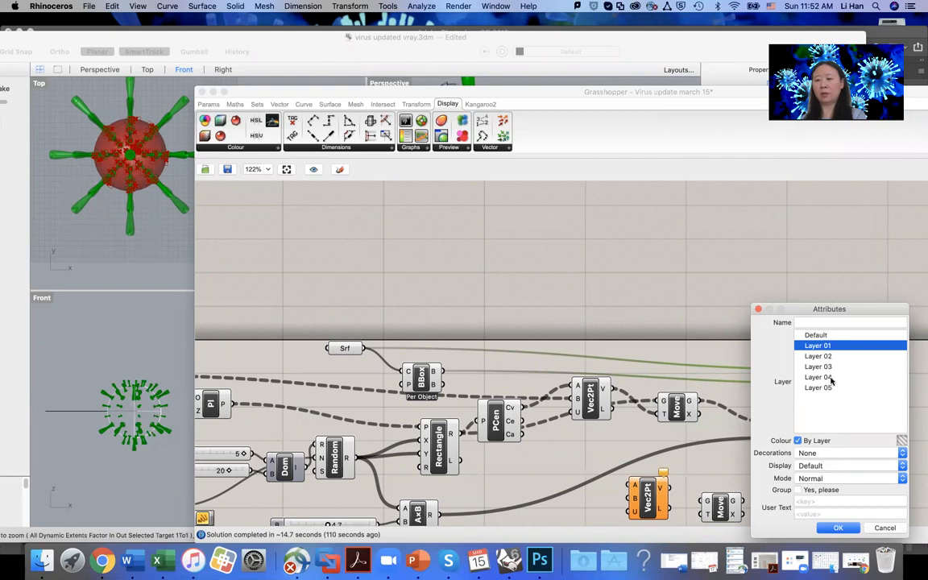
left_click(798, 490)
left_click(838, 528)
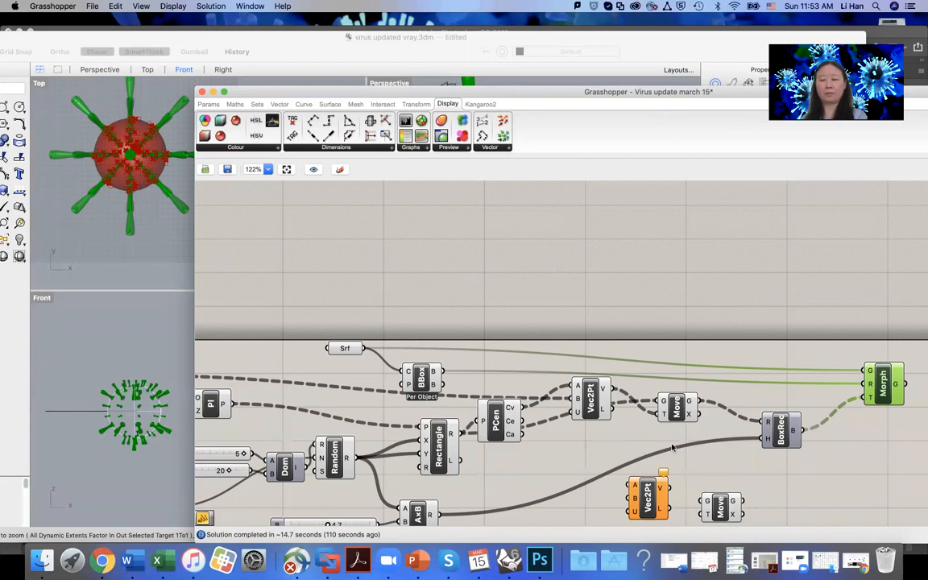
- Bake the Sphere component at the start of the definition to Layer 04 as a group
scroll(673, 448, "up", 5)
scroll(488, 452, "down", 8)
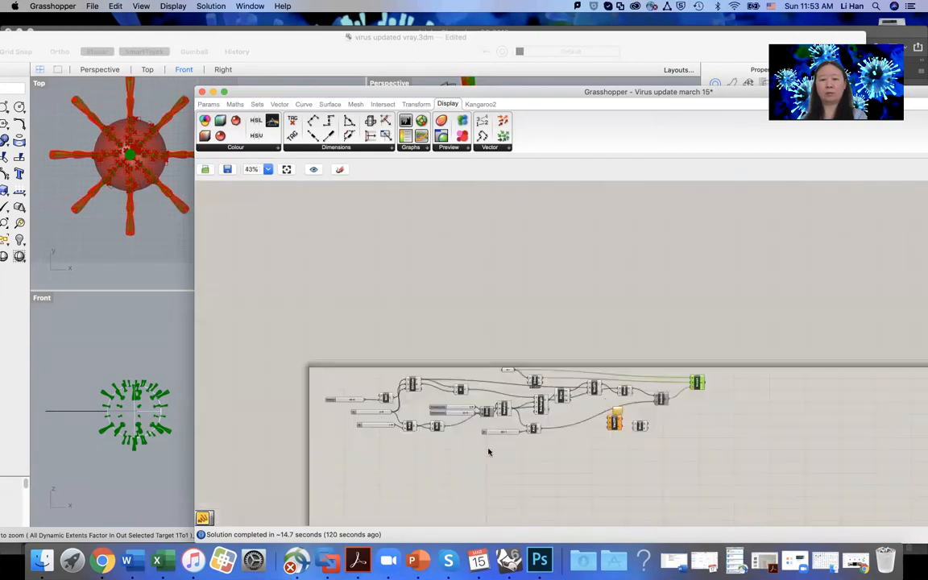
scroll(399, 405, "up", 5)
left_click(399, 397)
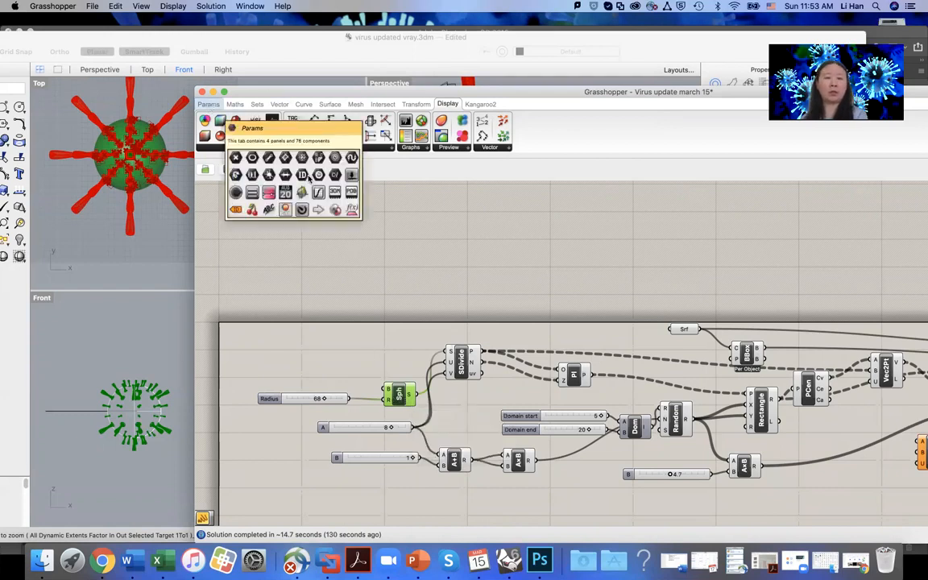
right_click(398, 394)
key("Escape")
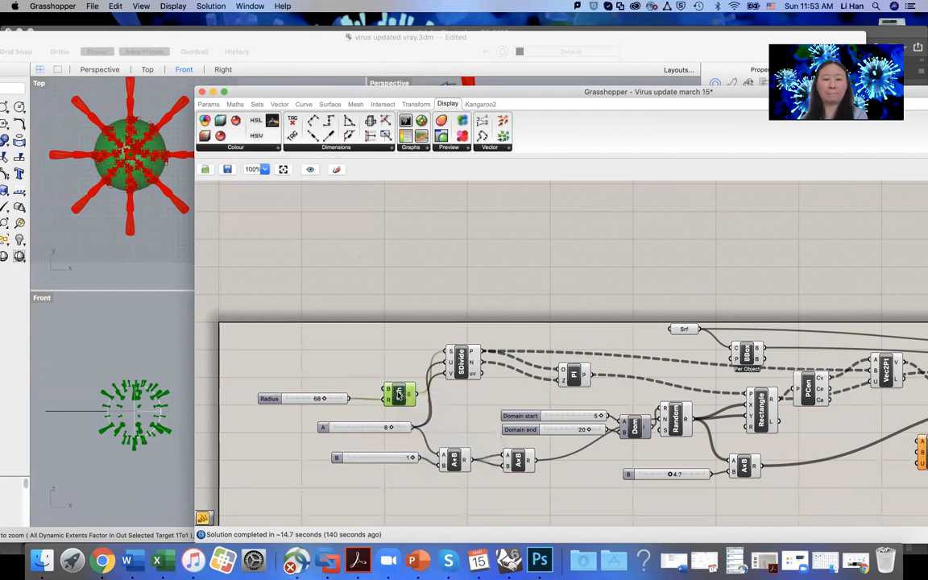
right_click(398, 394)
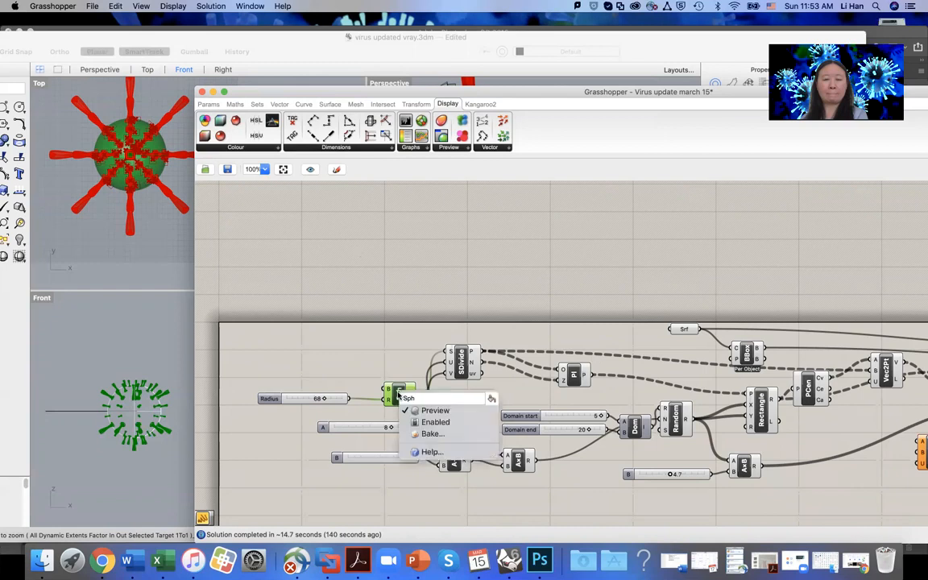
left_click(431, 435)
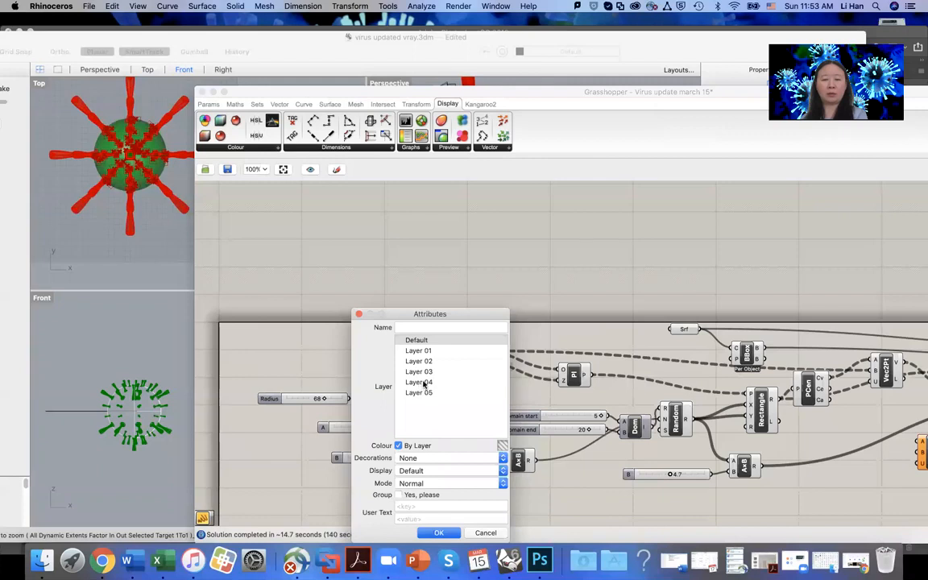
left_click(423, 382)
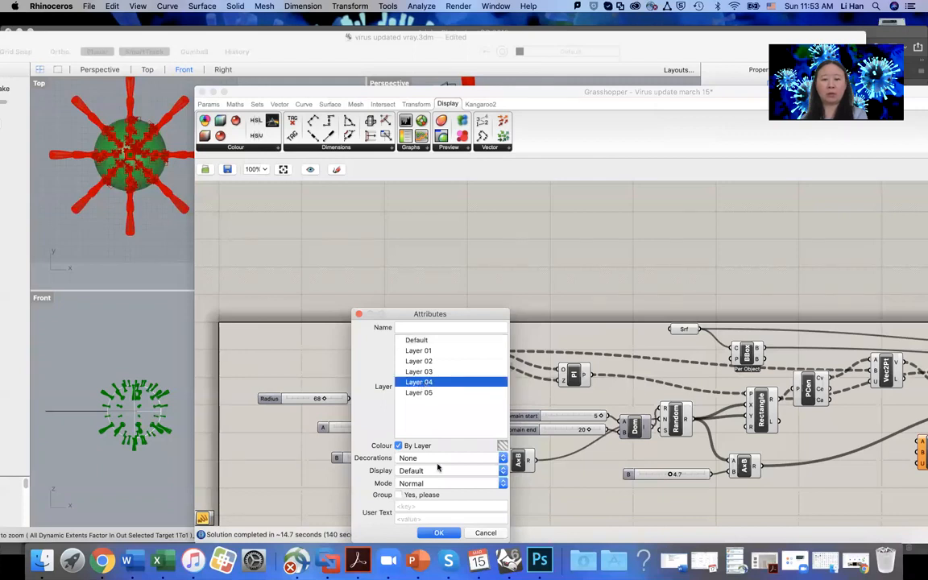
left_click(399, 495)
left_click(438, 533)
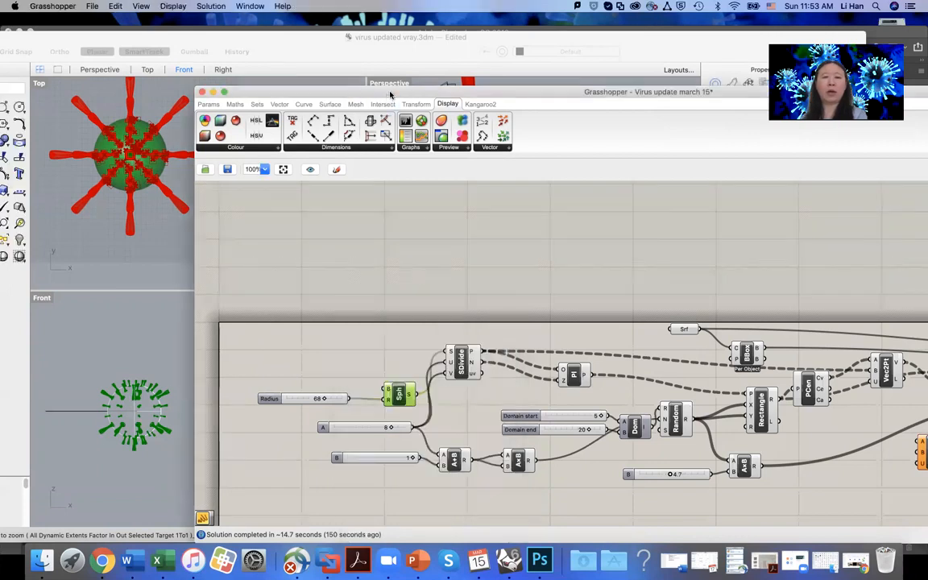
- Move the Grasshopper window aside and examine the baked virus in Rhino's Perspective viewport
left_click_drag(390, 95, 731, 310)
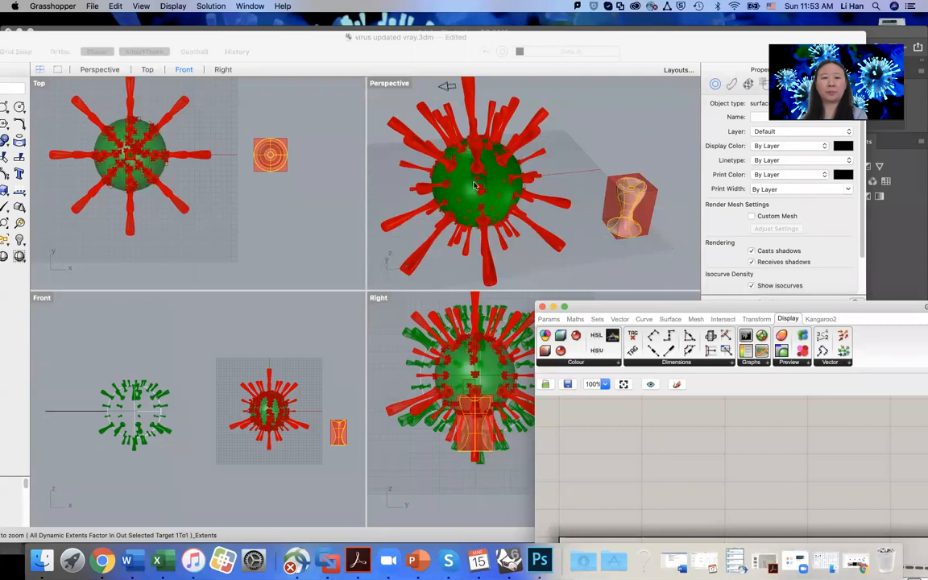
scroll(542, 232, "down", 5)
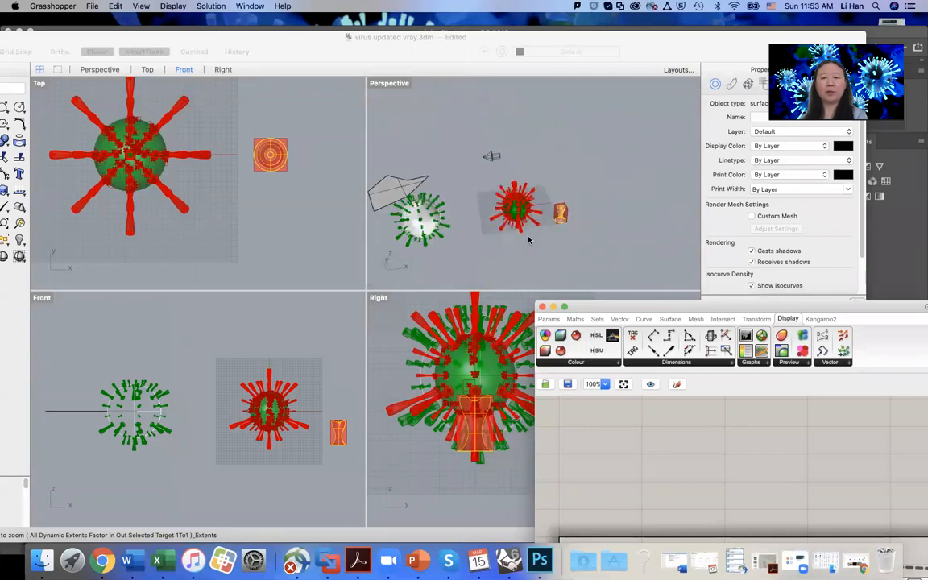
left_click_drag(629, 310, 321, 168)
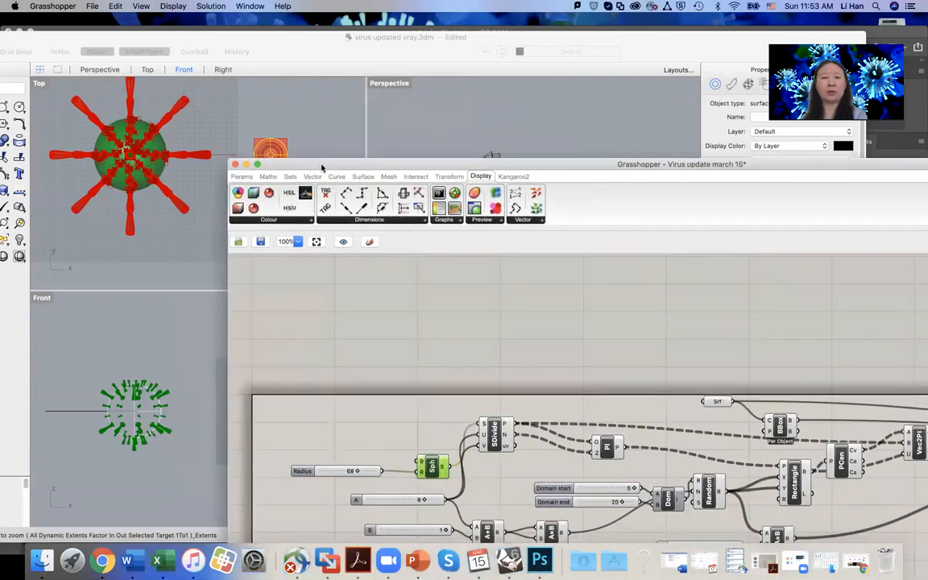
- Save the Grasshopper definition and close its window to return to Rhino
left_click(92, 7)
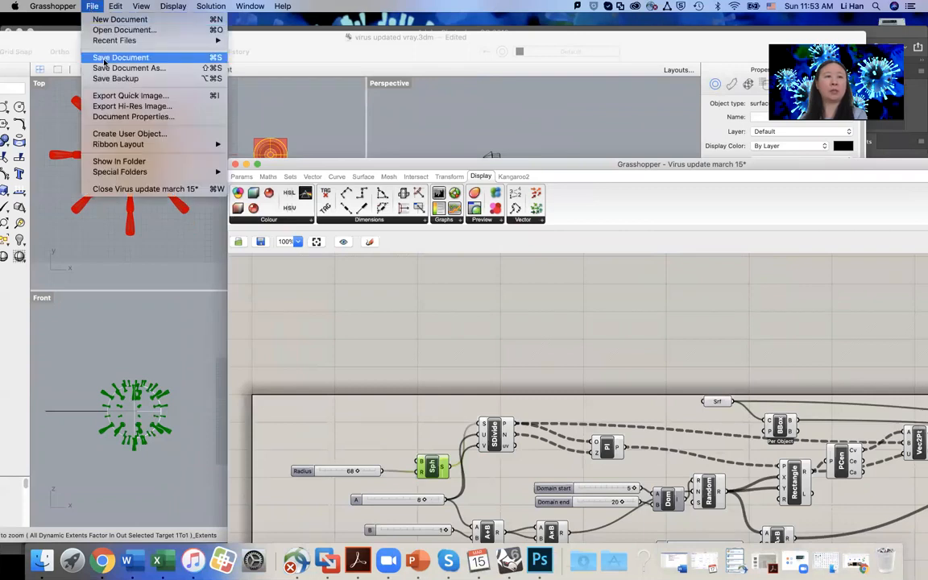
left_click(104, 59)
left_click_drag(430, 169, 499, 170)
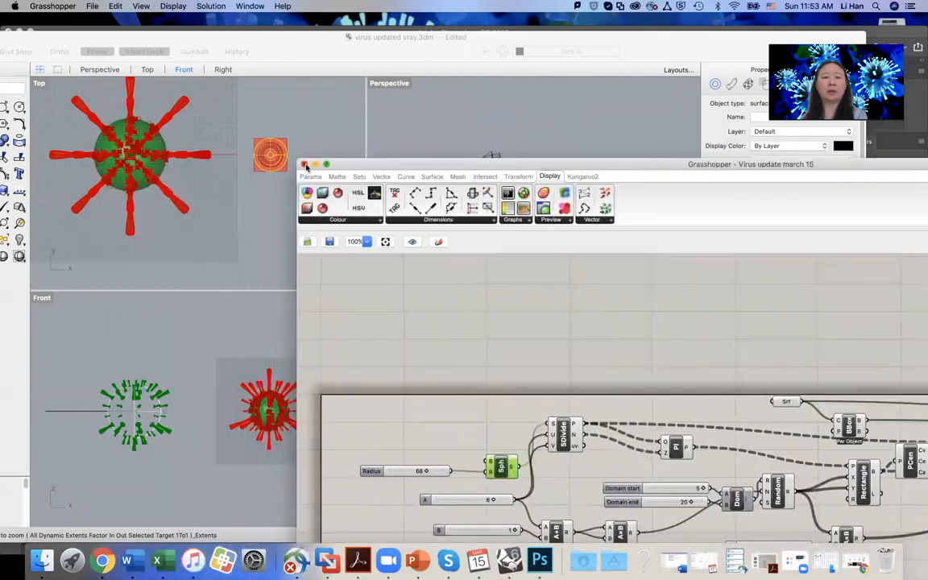
left_click(305, 166)
- Window-select the baked virus in the Perspective viewport and reposition the Rhino window to reveal the command line
left_click_drag(487, 178, 550, 246)
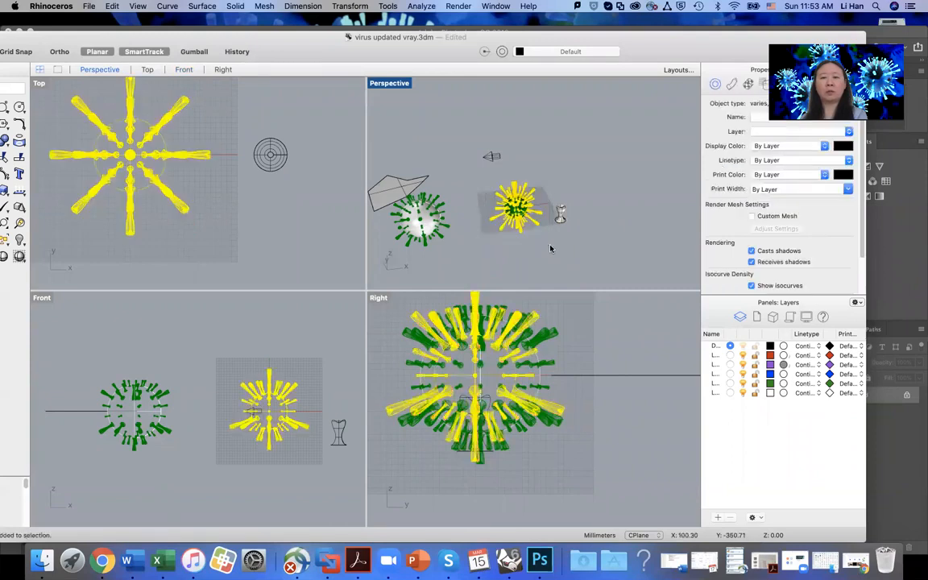
left_click(501, 250)
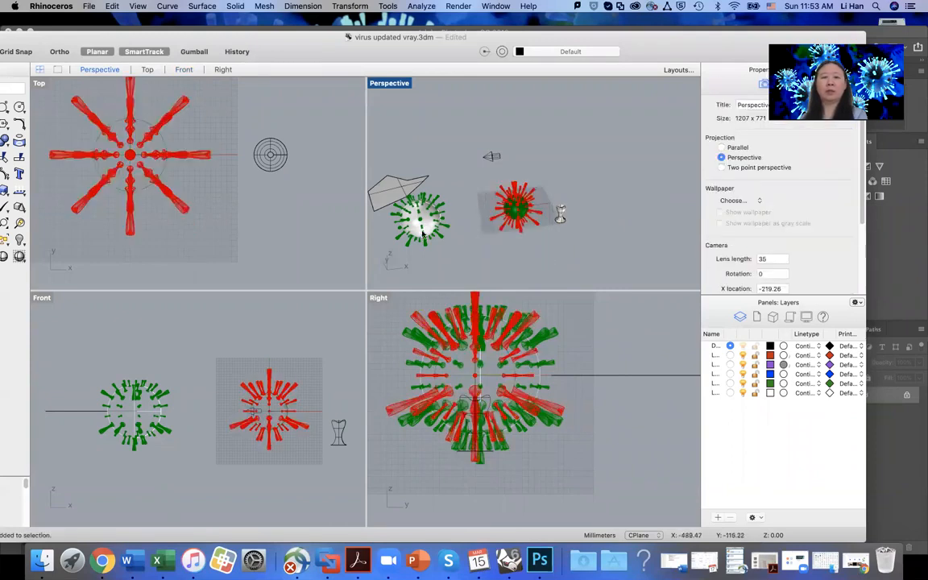
scroll(524, 232, "up", 4)
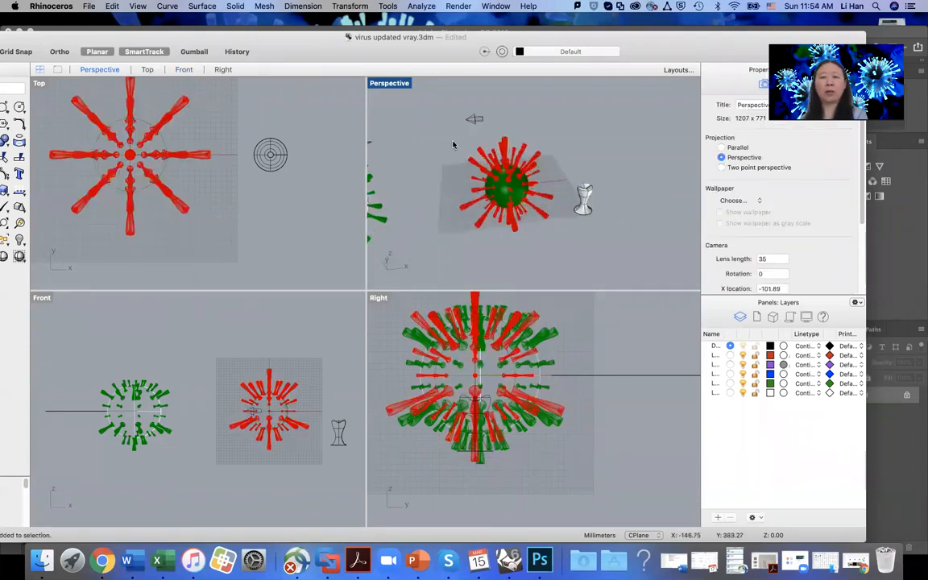
left_click_drag(446, 133, 564, 245)
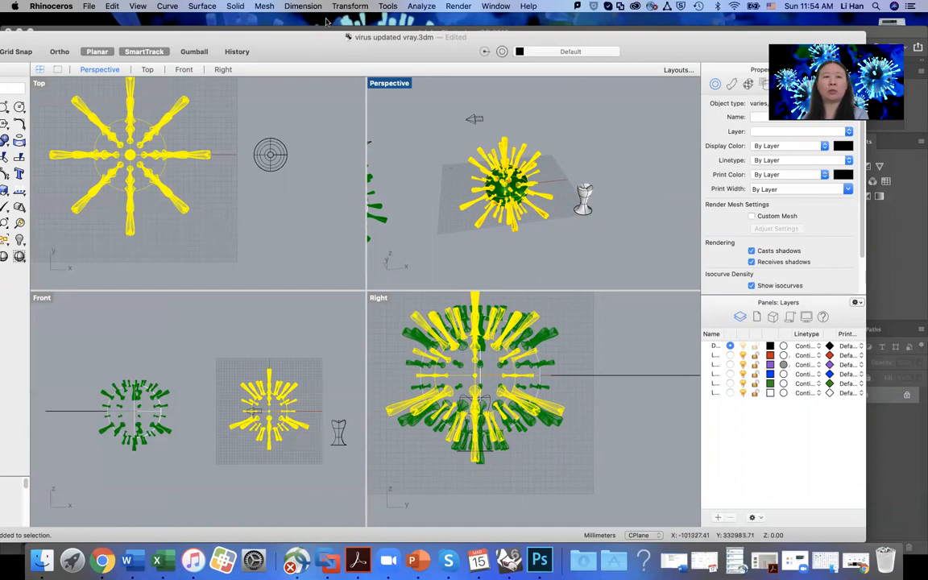
left_click_drag(315, 36, 376, 36)
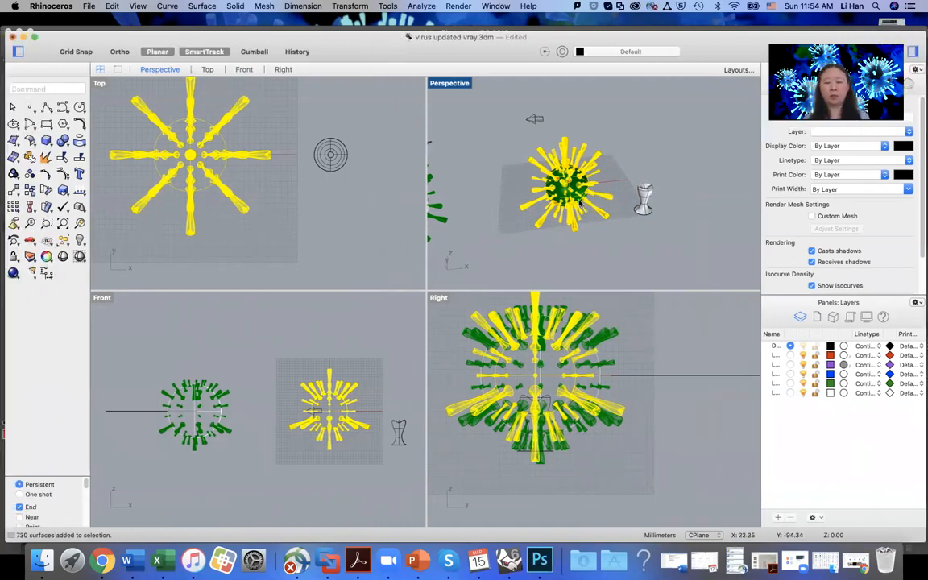
type("proj")
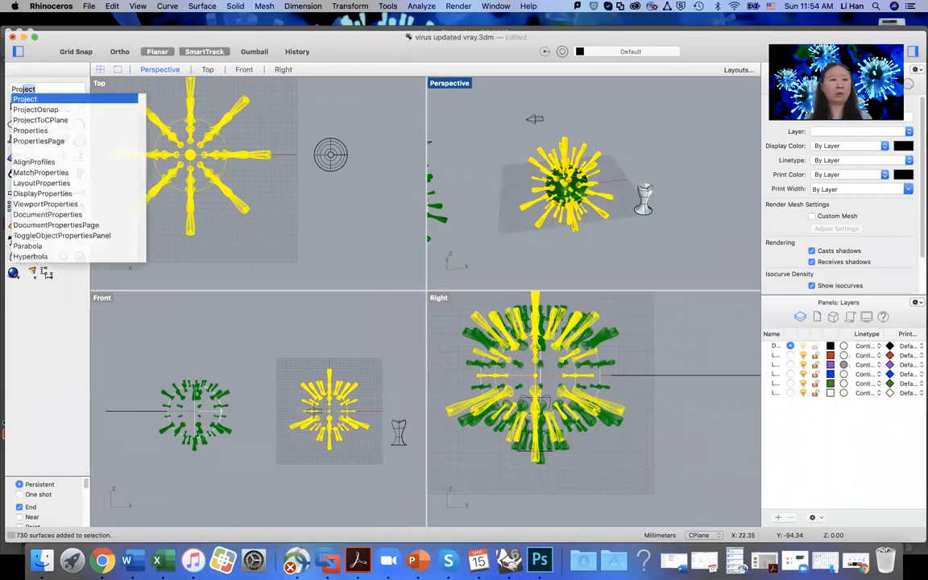
key("BackSpace")
key("BackSpace")
type("xy")
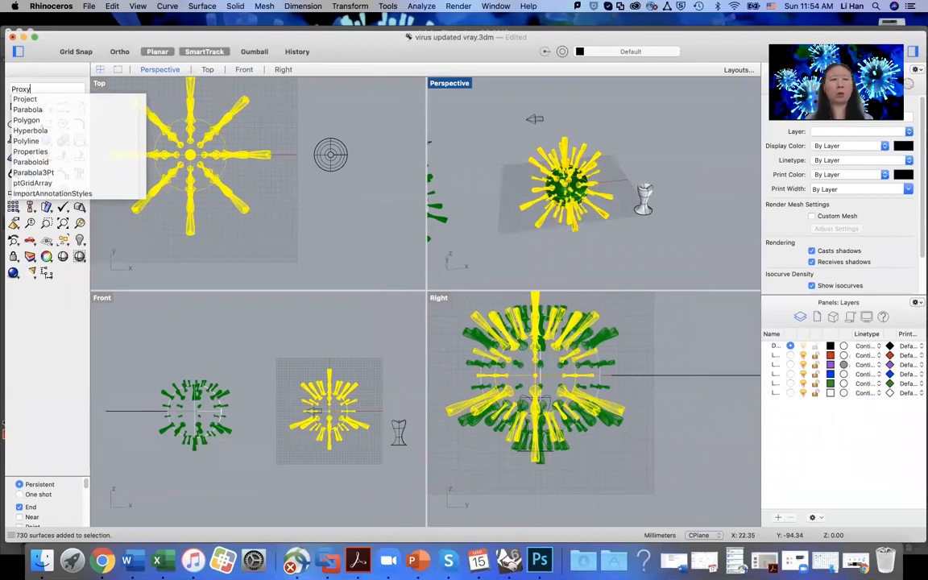
key("Escape")
type("e")
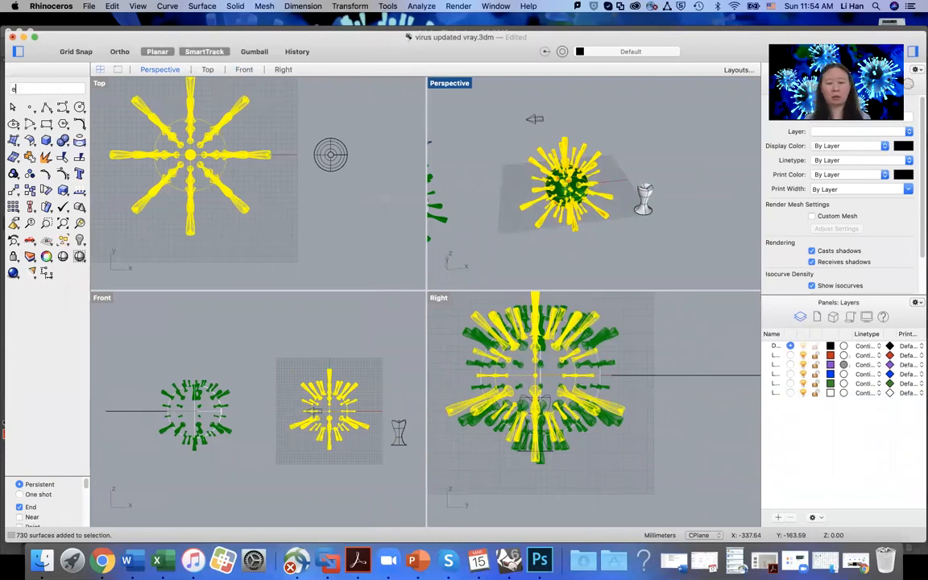
type("xport")
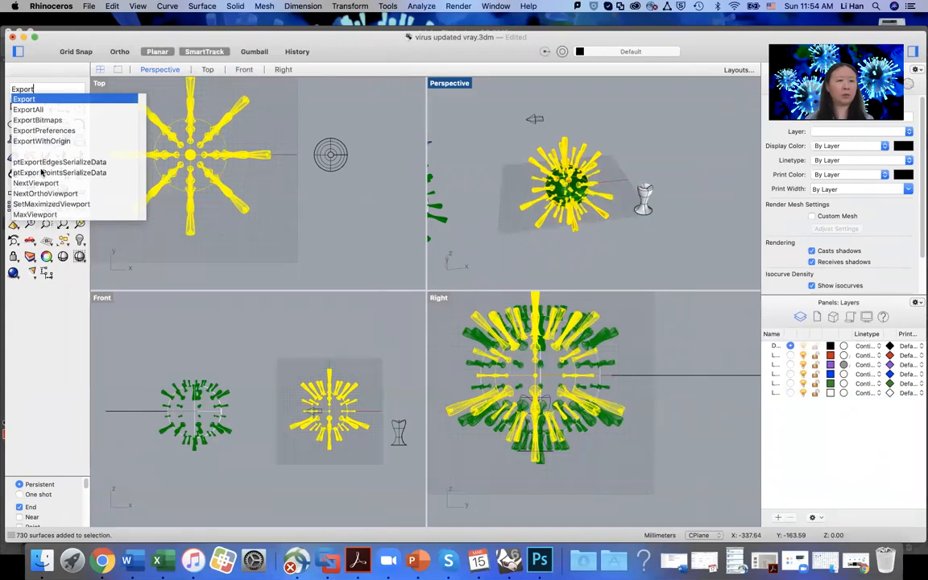
key("Return")
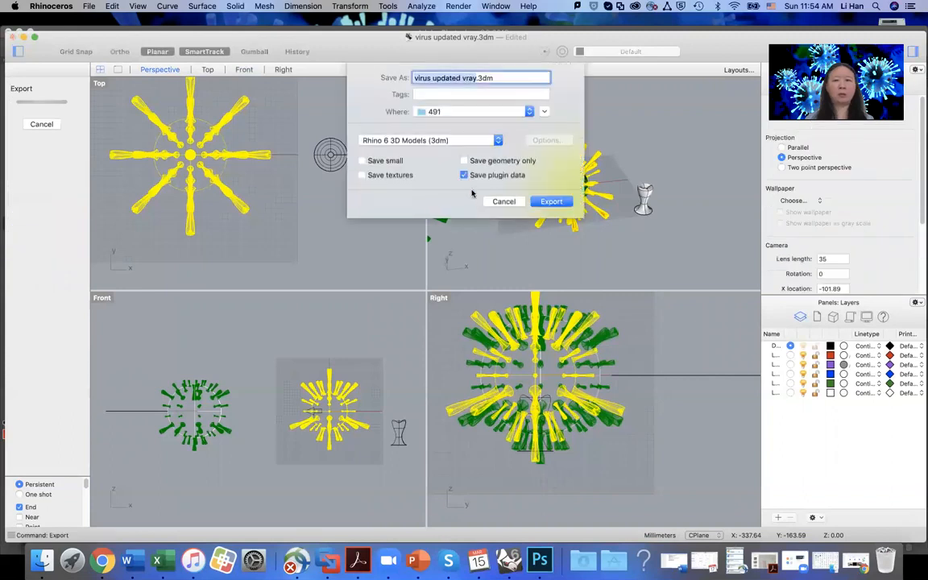
left_click(511, 202)
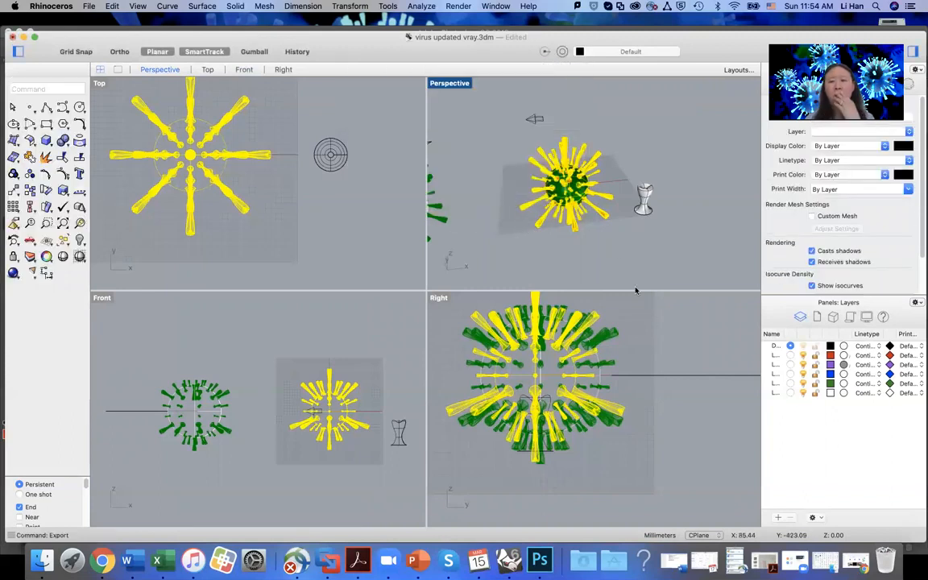
- Window-select the baked virus in the Perspective viewport again and clear the selection
left_click(585, 145)
left_click_drag(516, 137, 622, 250)
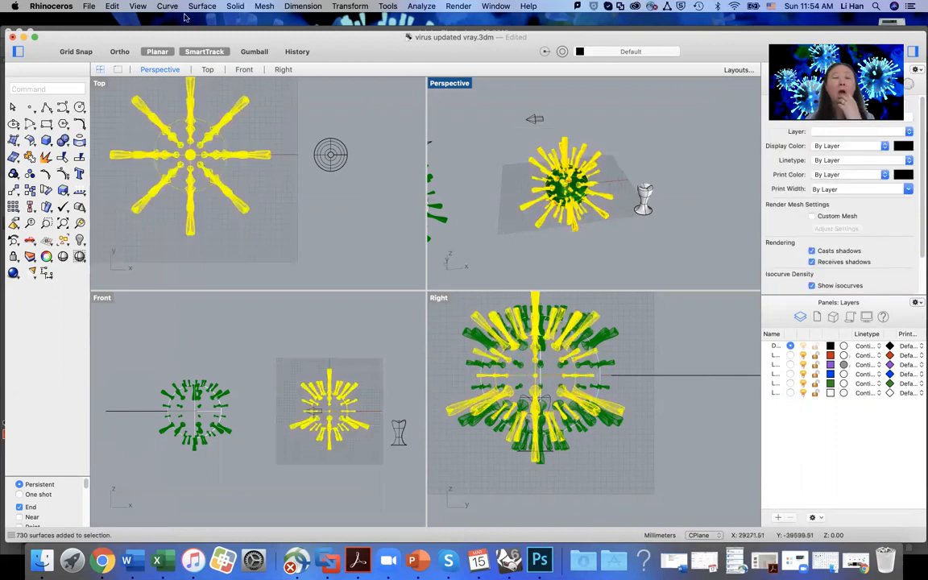
left_click_drag(268, 39, 226, 39)
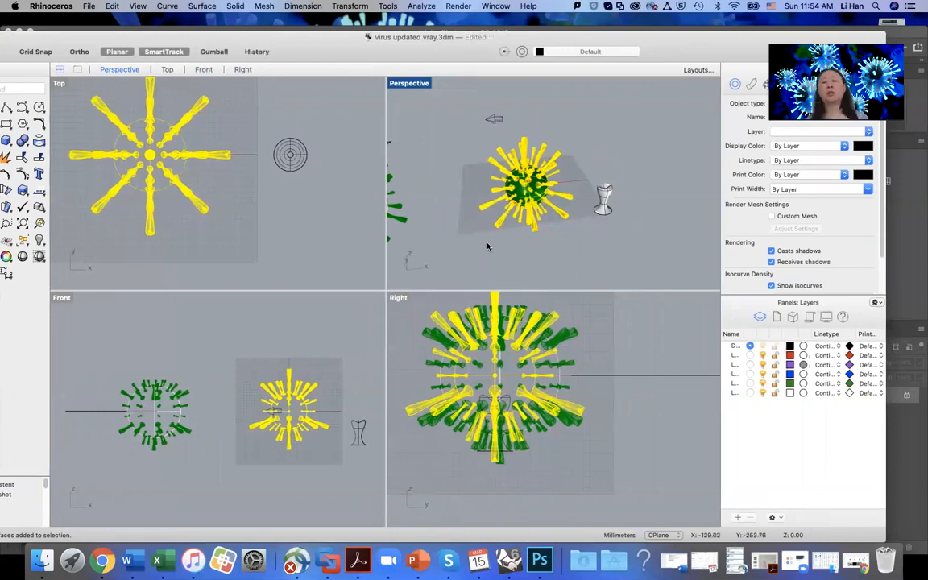
key("Escape")
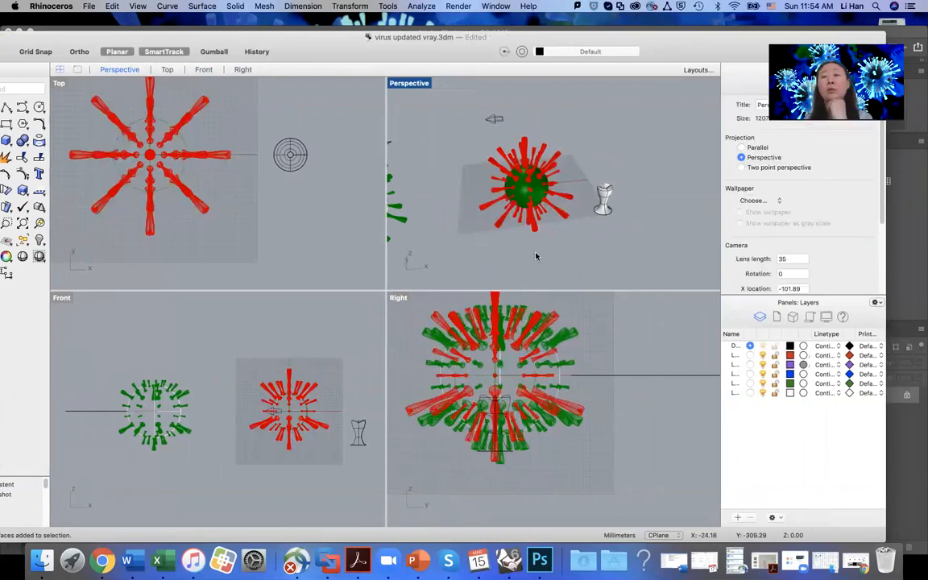
- Minimize the Rhino and Photoshop windows and switch to Zoom
double_click(83, 39)
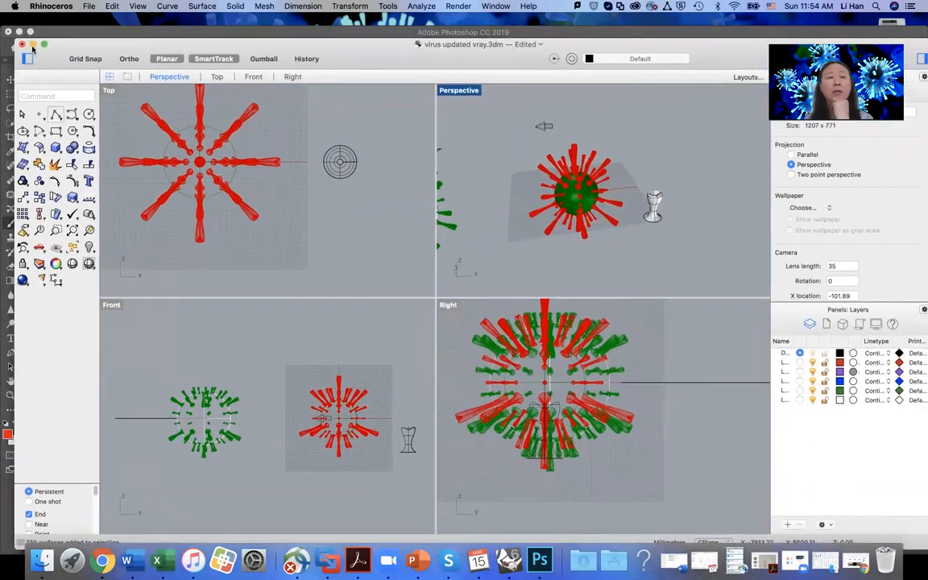
left_click(33, 43)
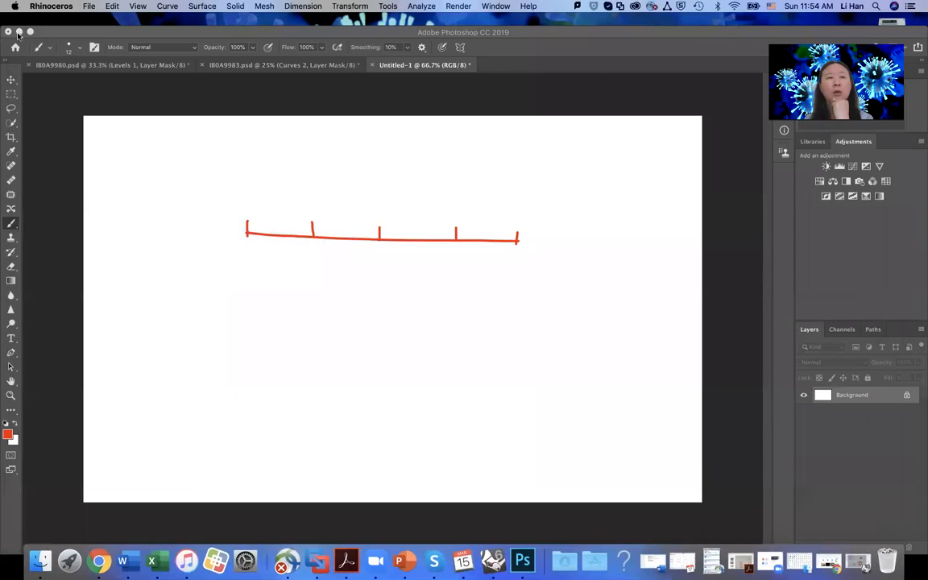
left_click(20, 31)
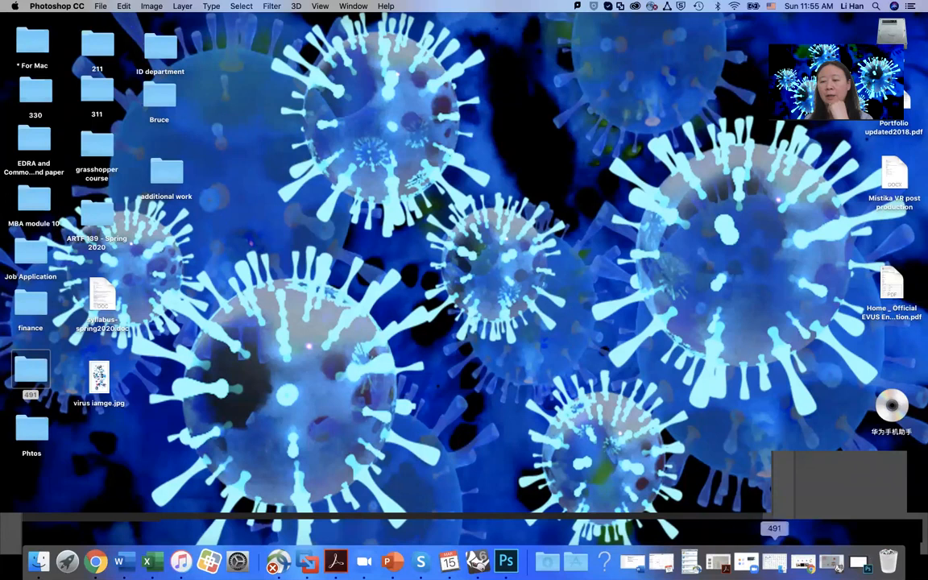
left_click(746, 563)
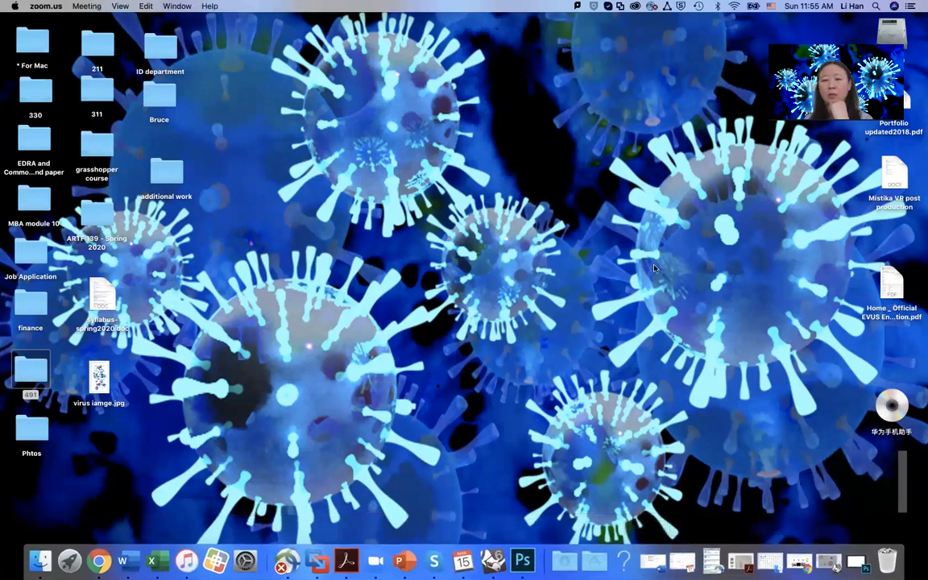